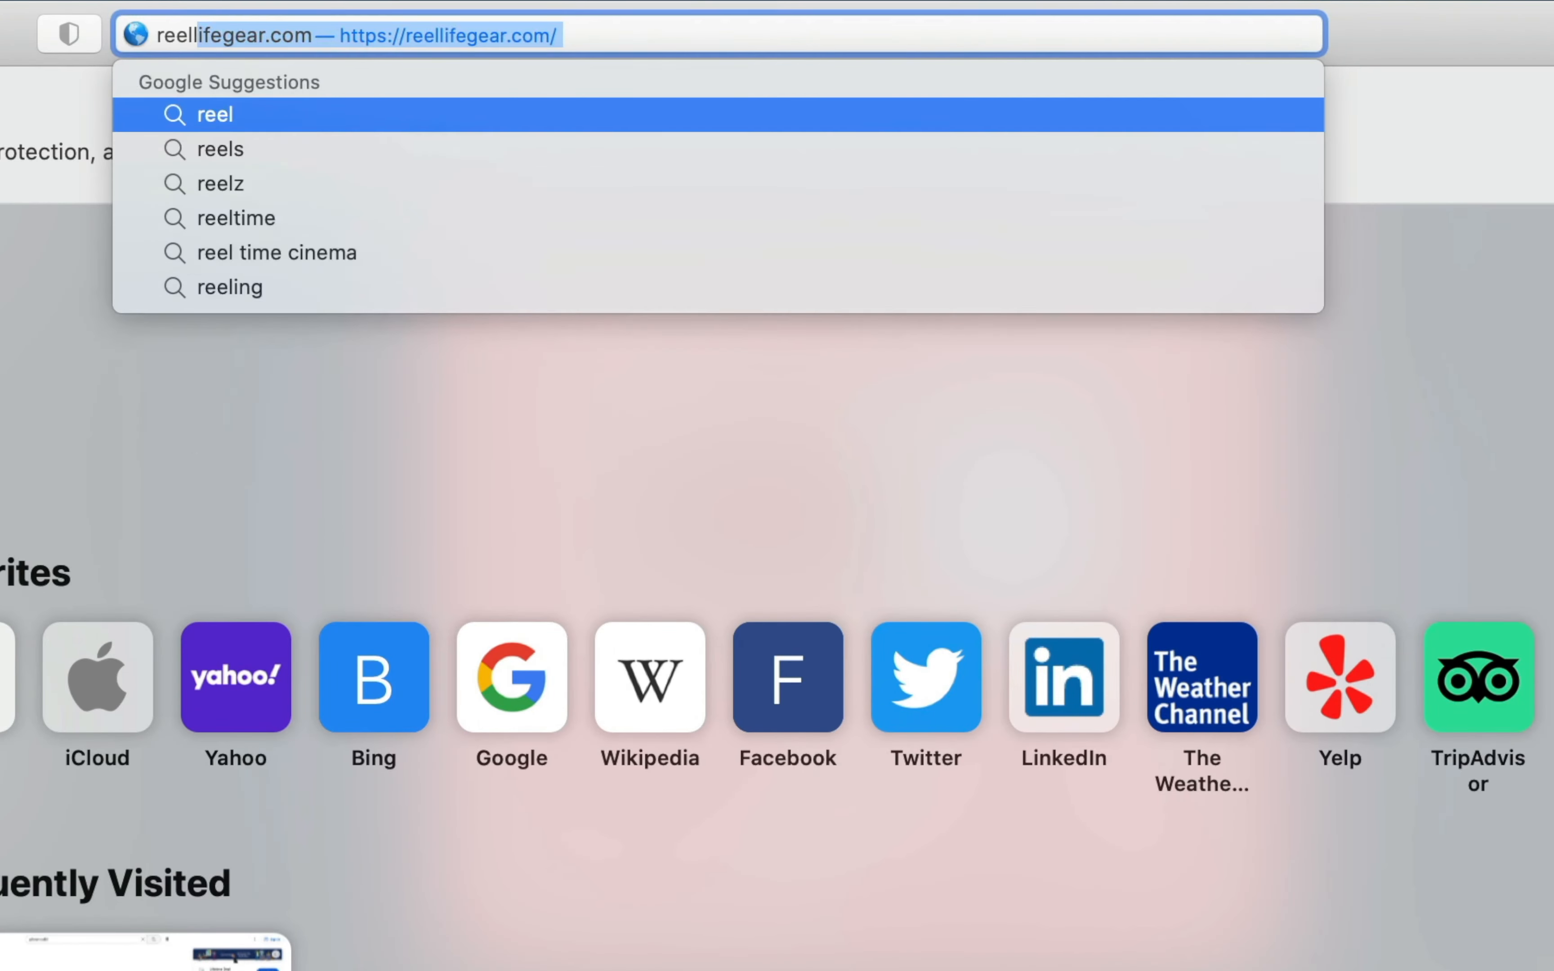
Open the reelloops.com website and read through the product description of the Sweet Fusion Vol.2 preset pack
text(loops)
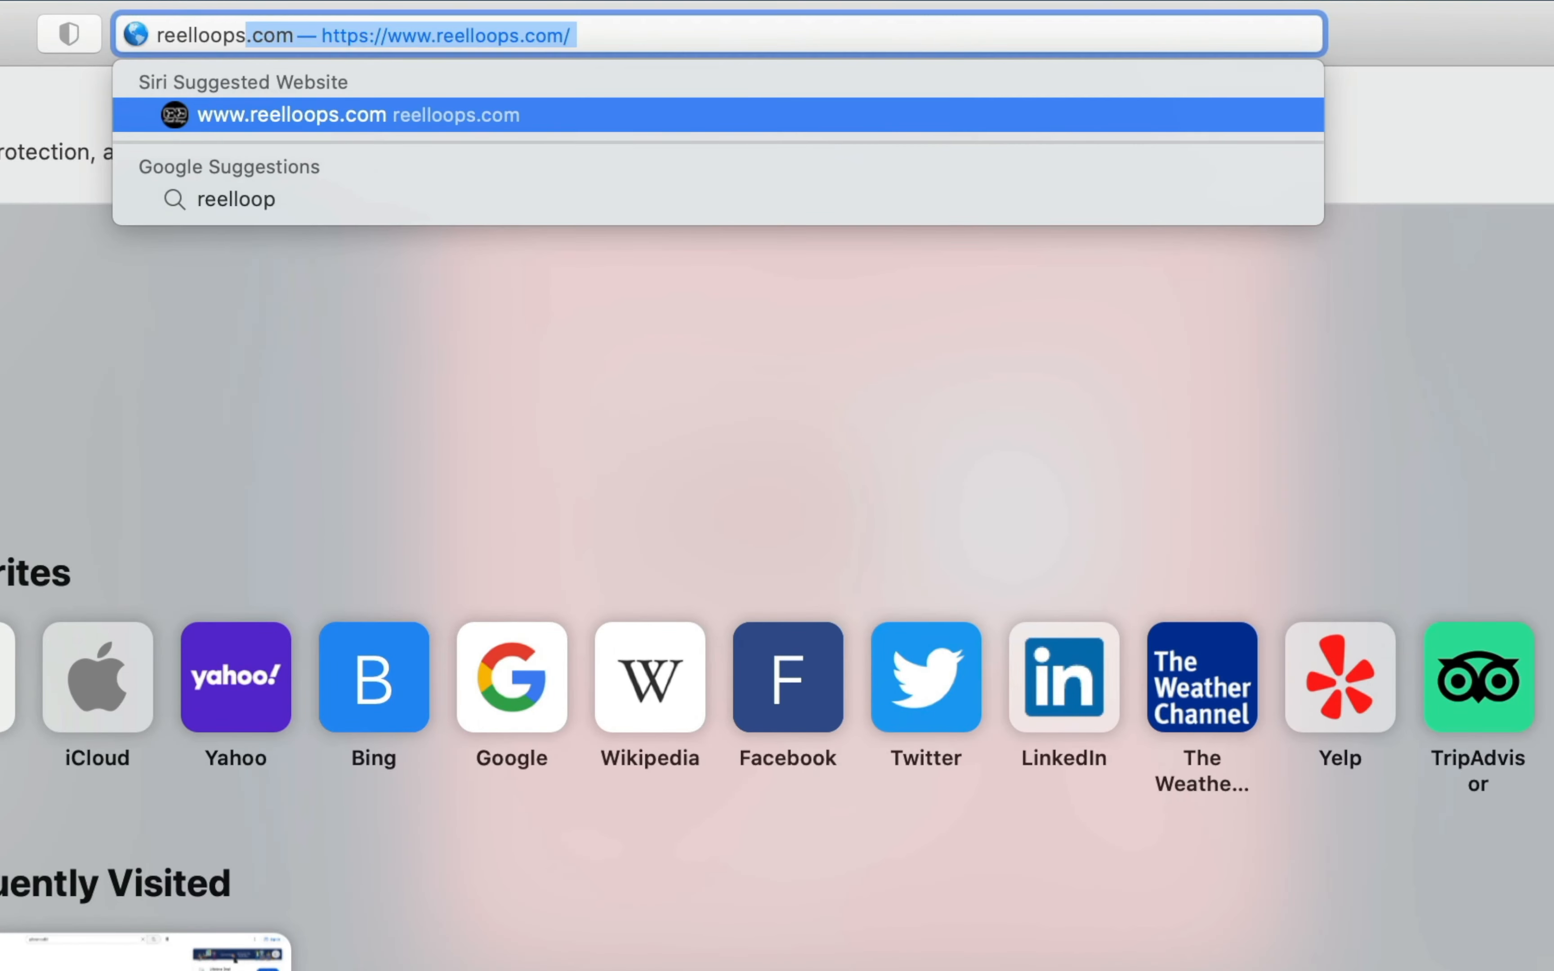
text(.com)
key(Return)
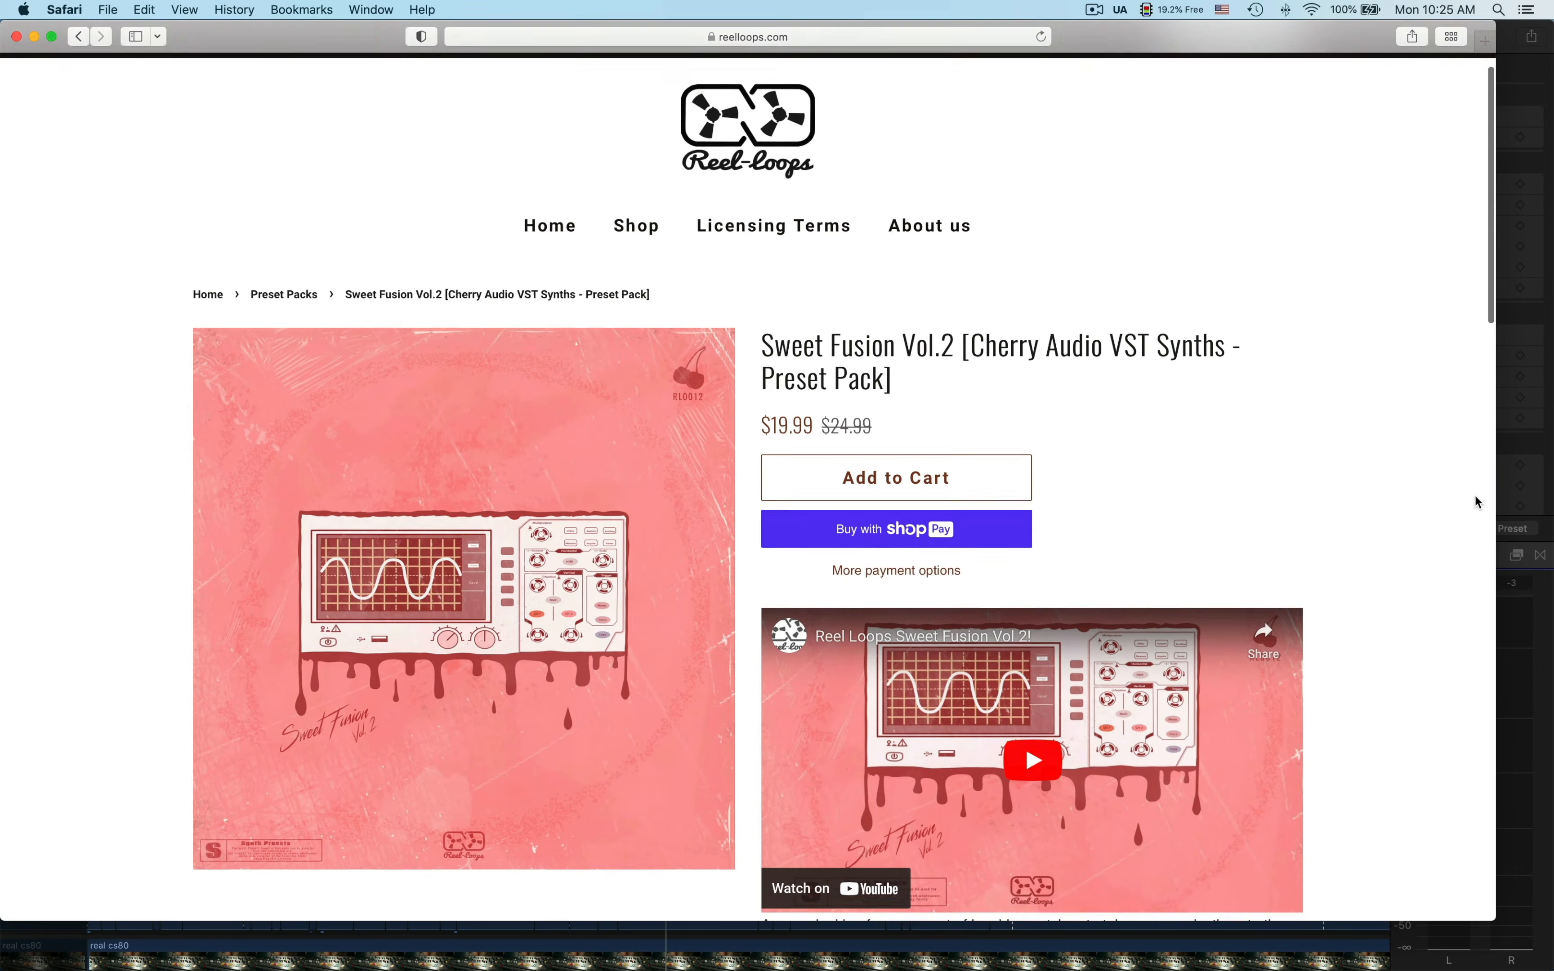
scroll(1474, 502, down, 15)
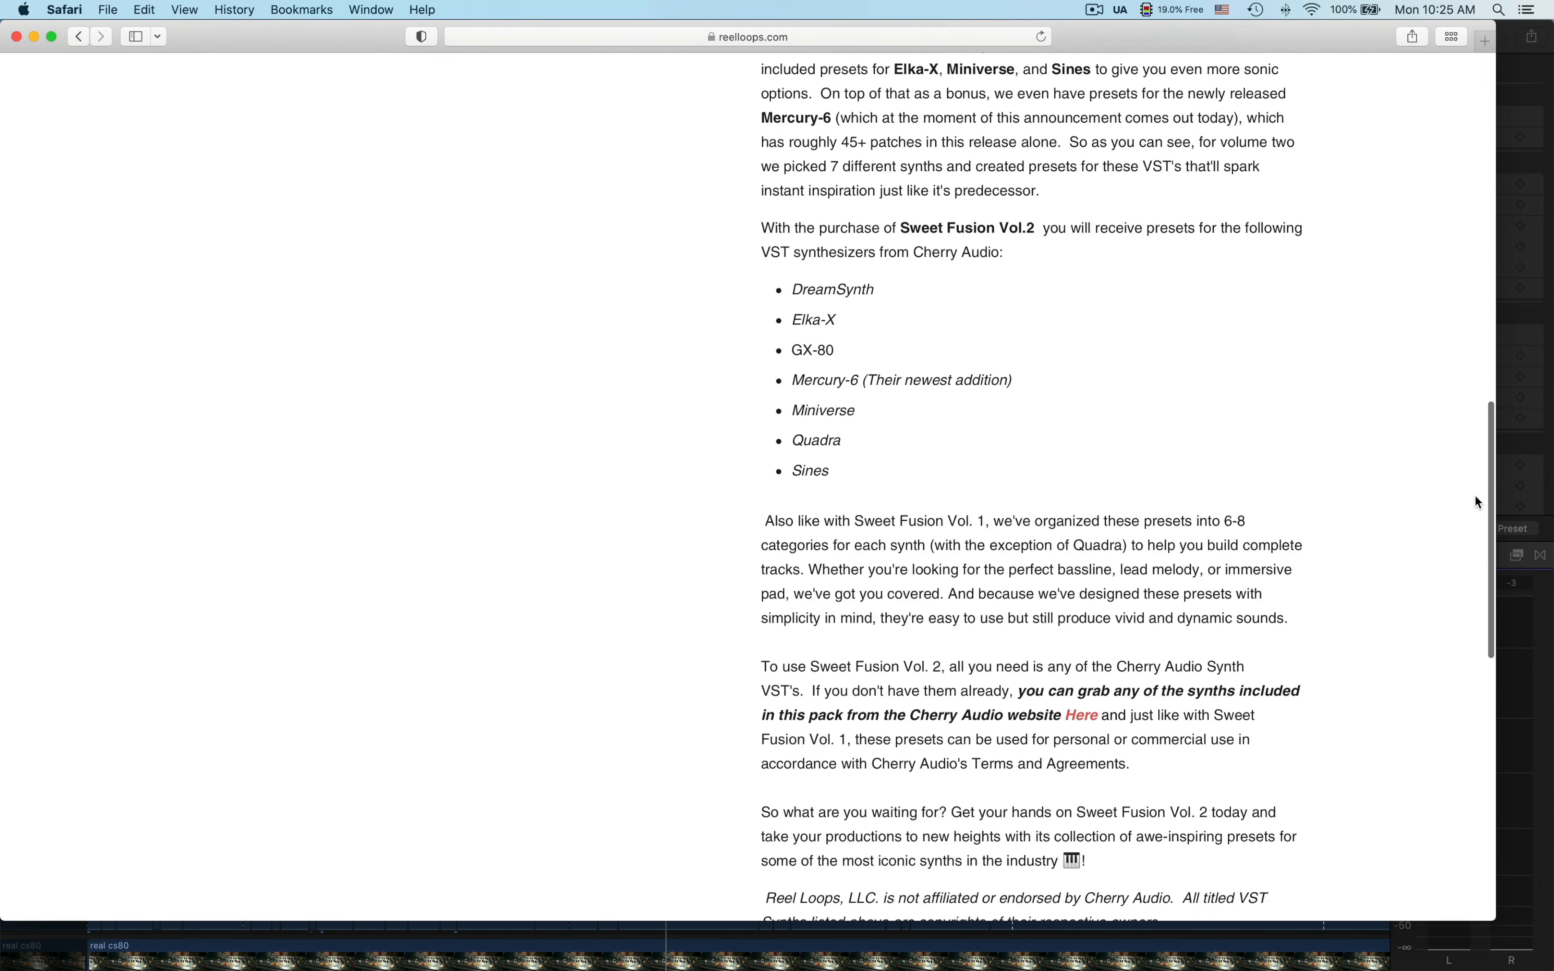
scroll(1474, 494, down, 10)
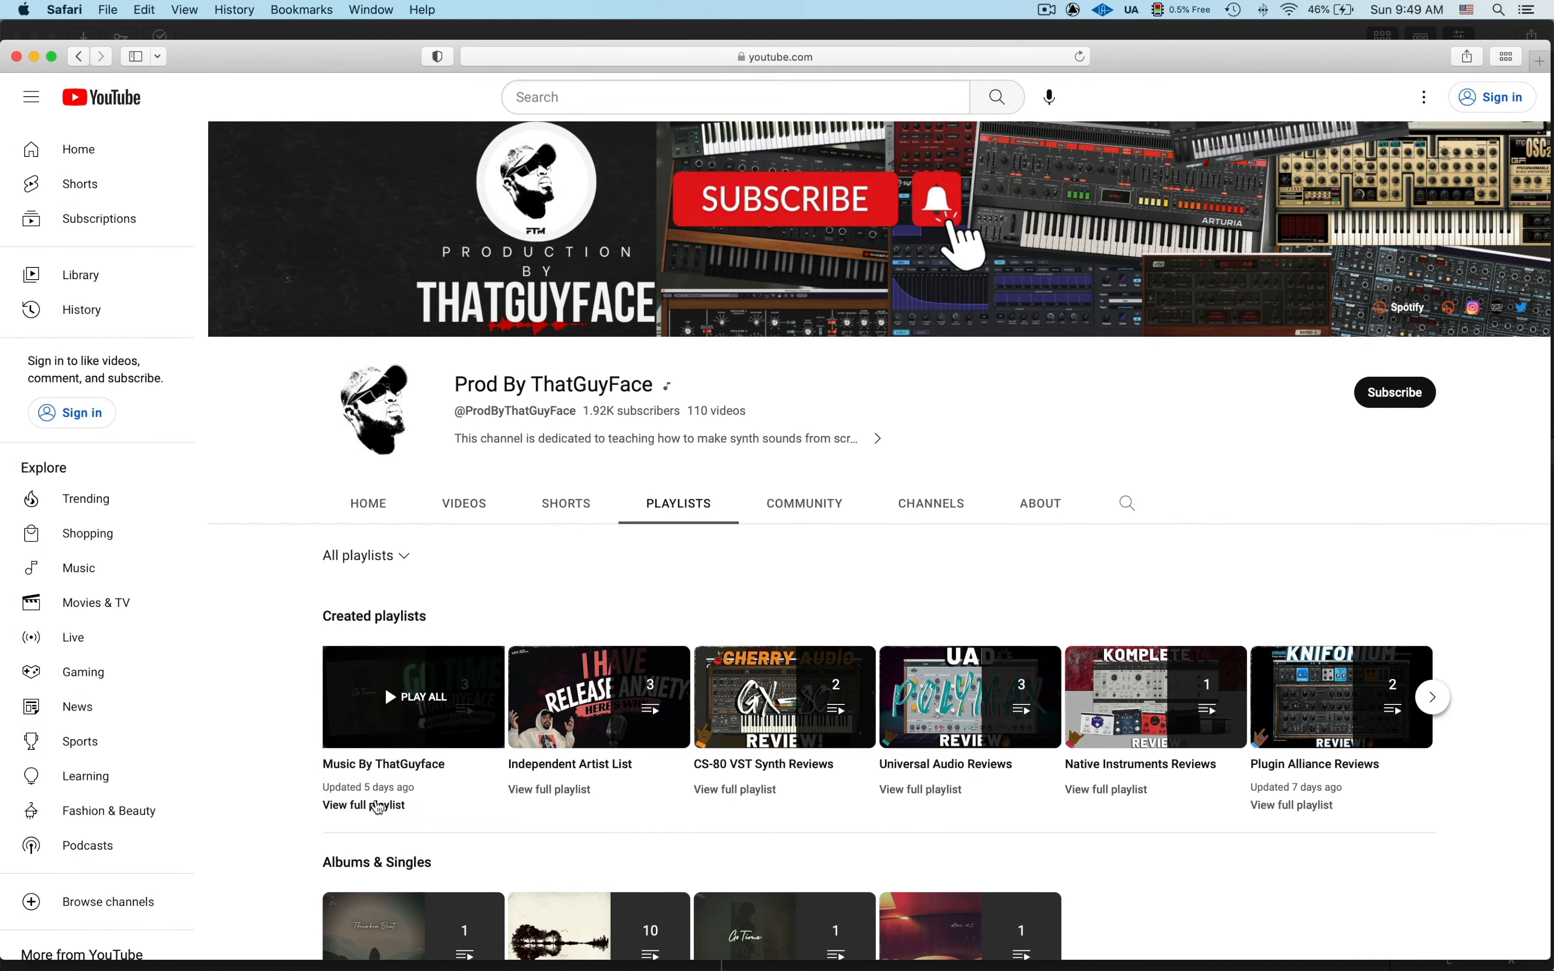
Play the "Thinkin Bout" lyric video from the Music By ThatGuyface playlist and read its full description
click(385, 685)
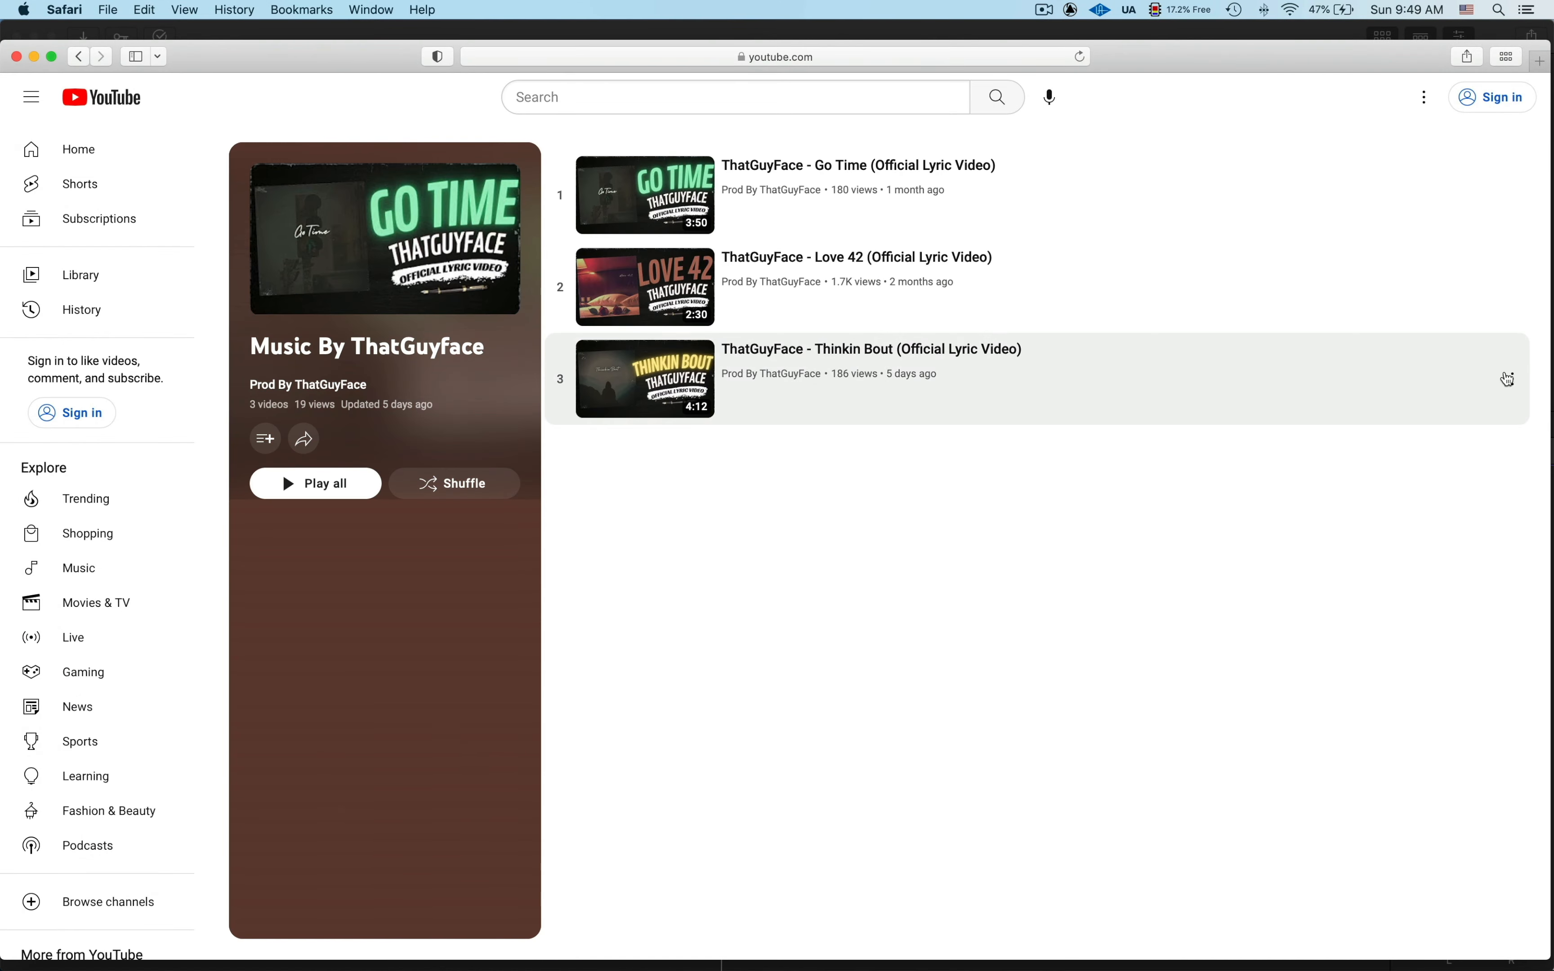
click(671, 395)
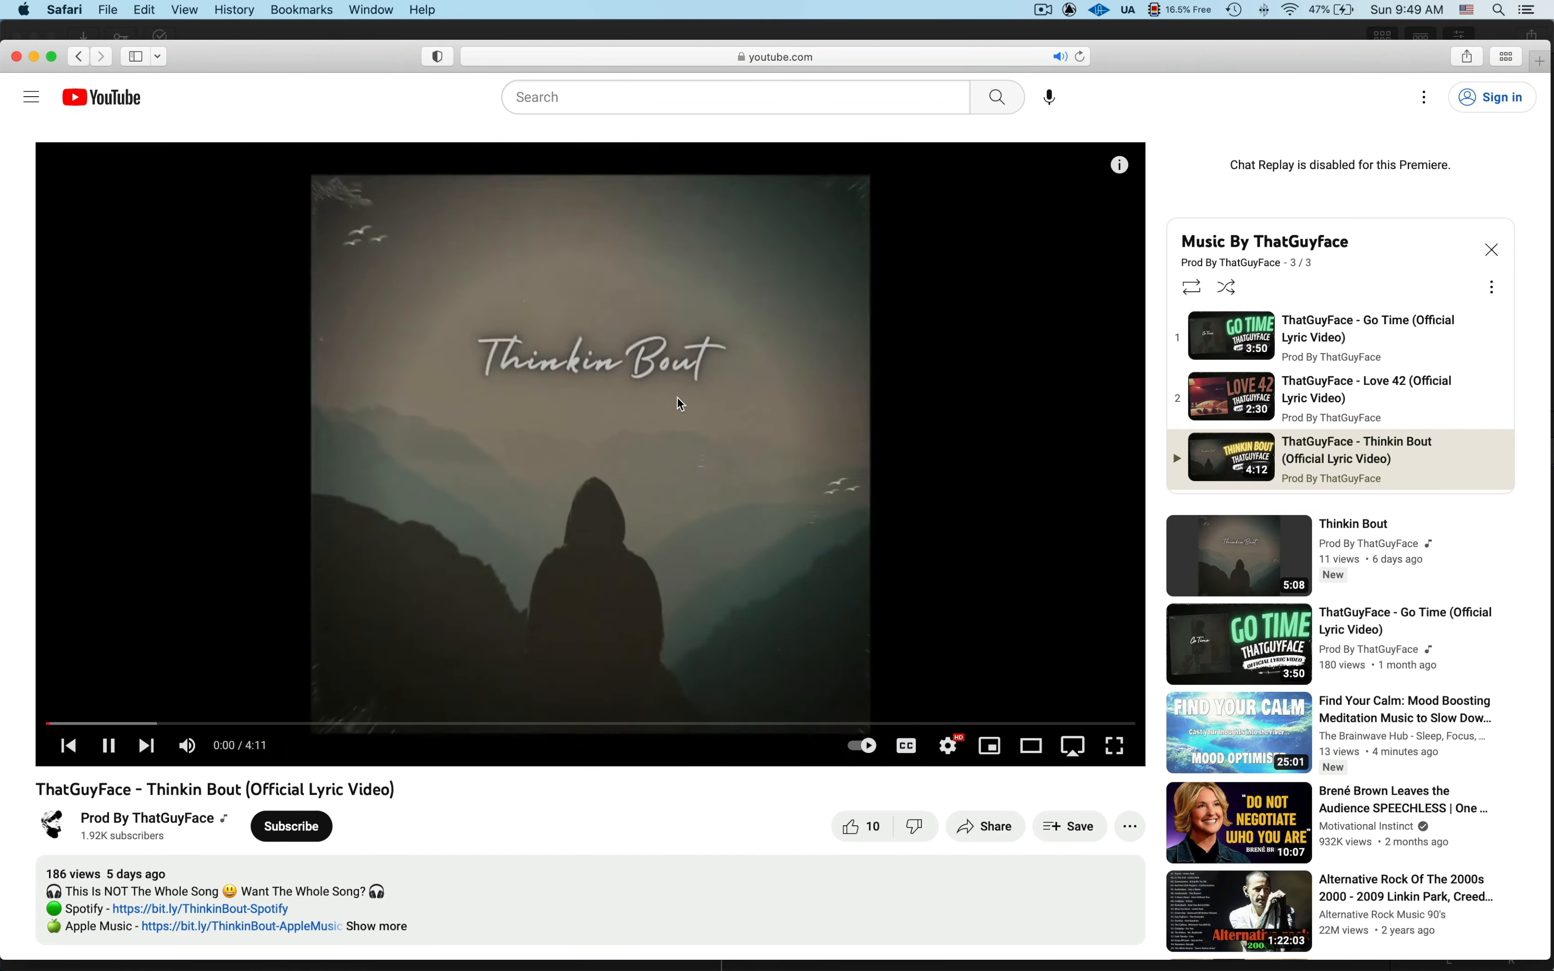
scroll(406, 739, down, 3)
click(402, 731)
scroll(405, 759, down, 1)
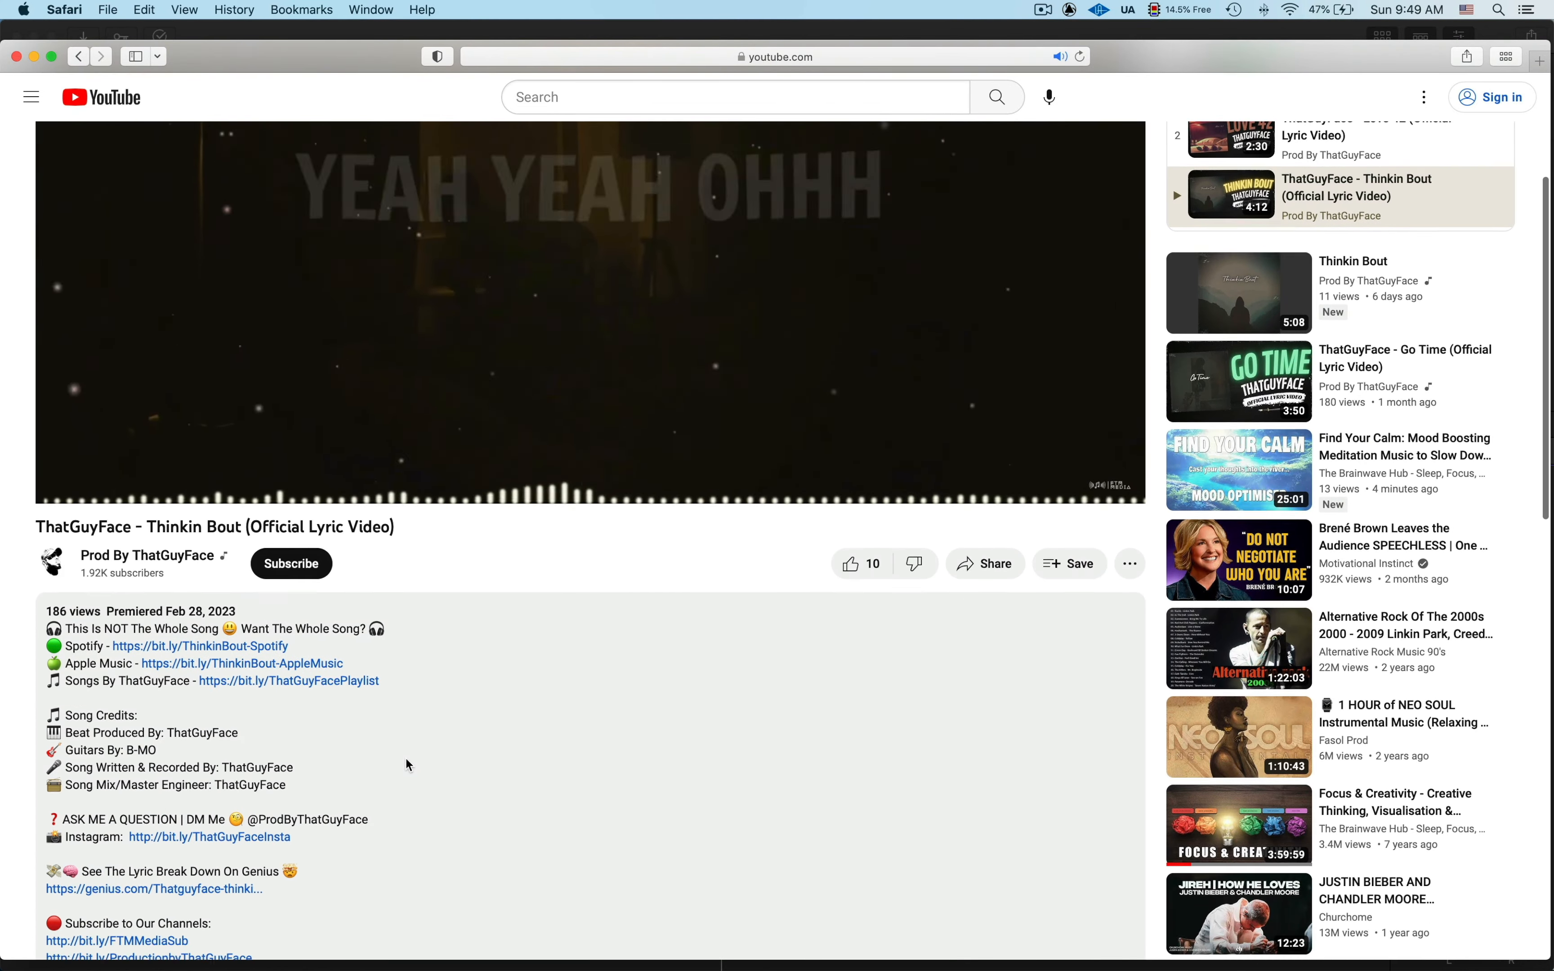
scroll(408, 764, down, 4)
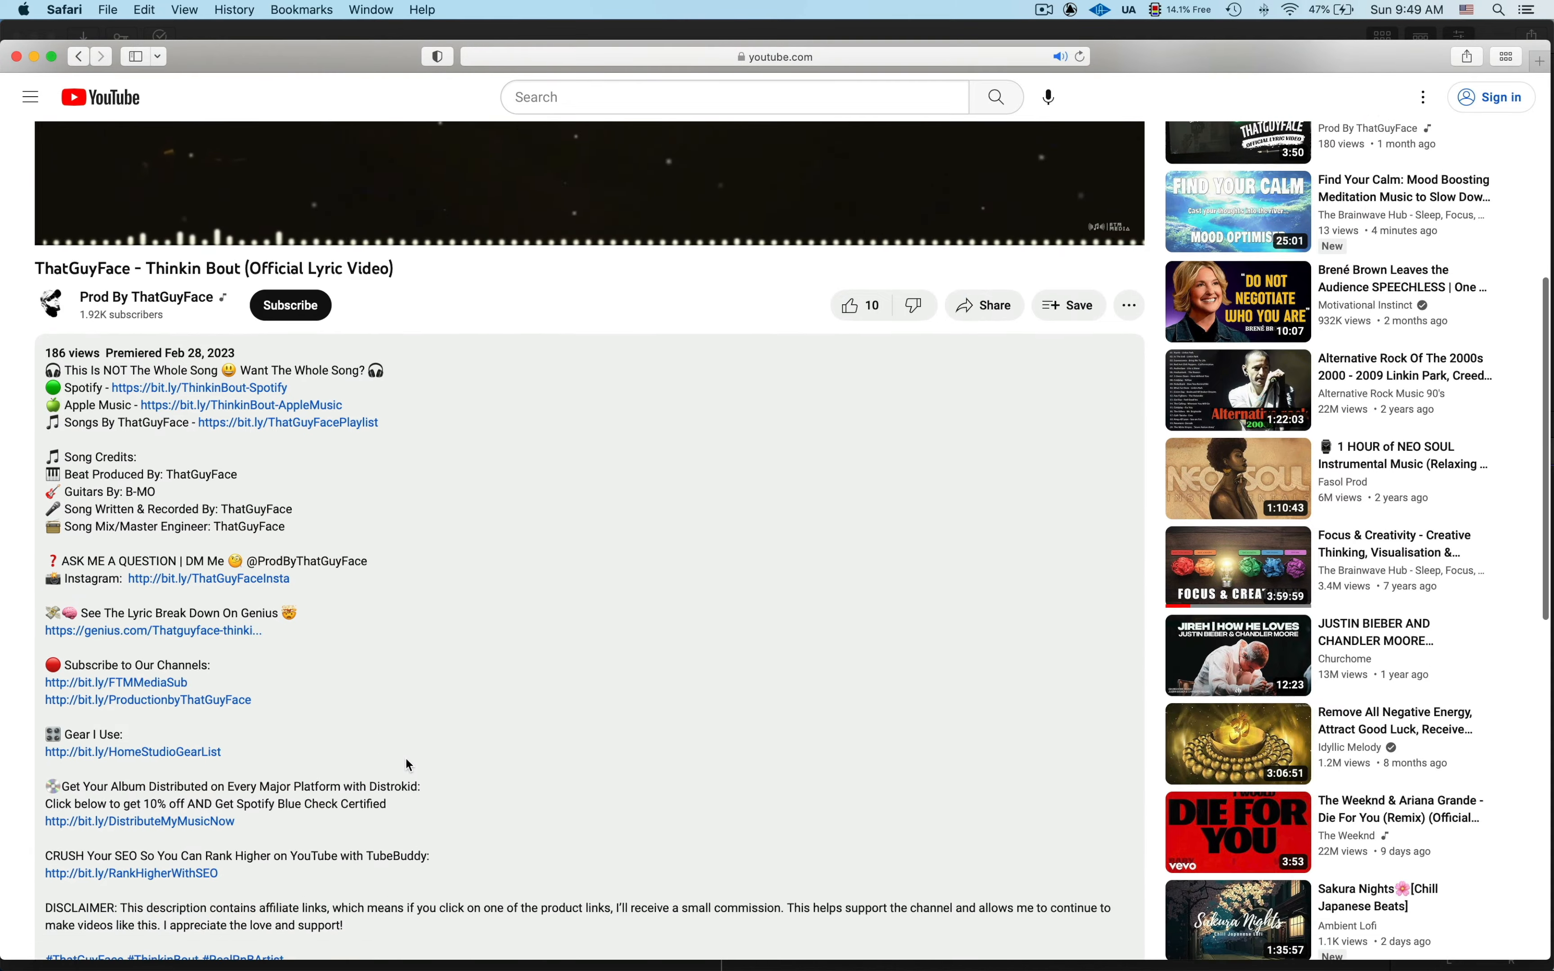
scroll(405, 759, down, 2)
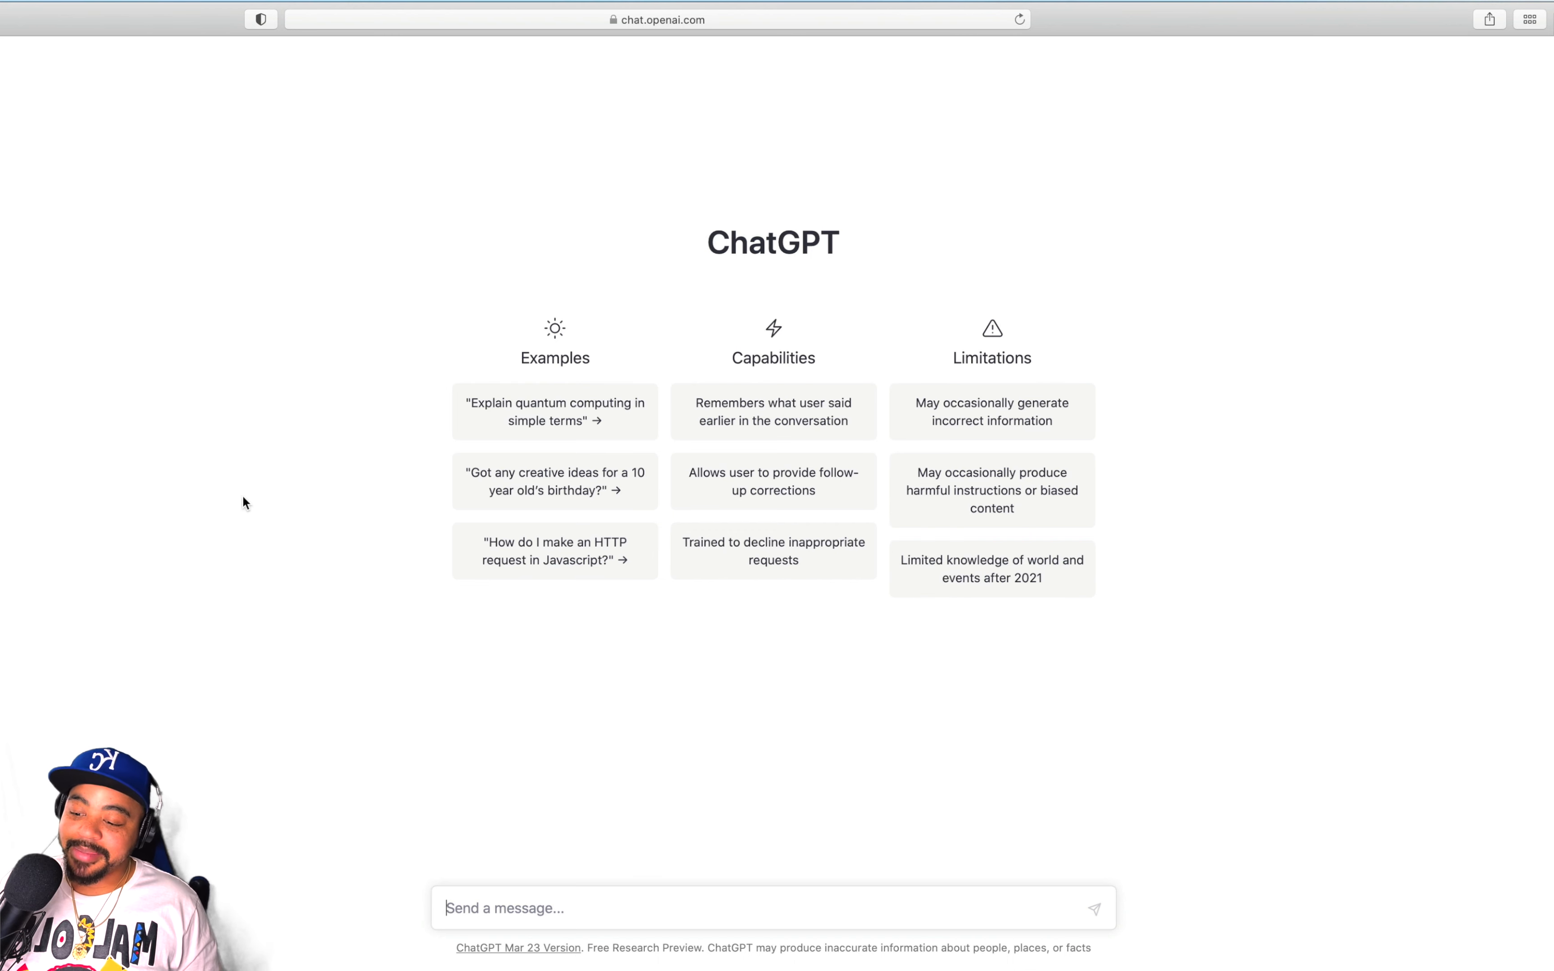
Ask ChatGPT "Can you give me the settings for a pad preset for the gforce oddity3 vst plugin"
click(556, 900)
text(Can you give me the settings for a pad preset for the gforce oddity3 vst plugin)
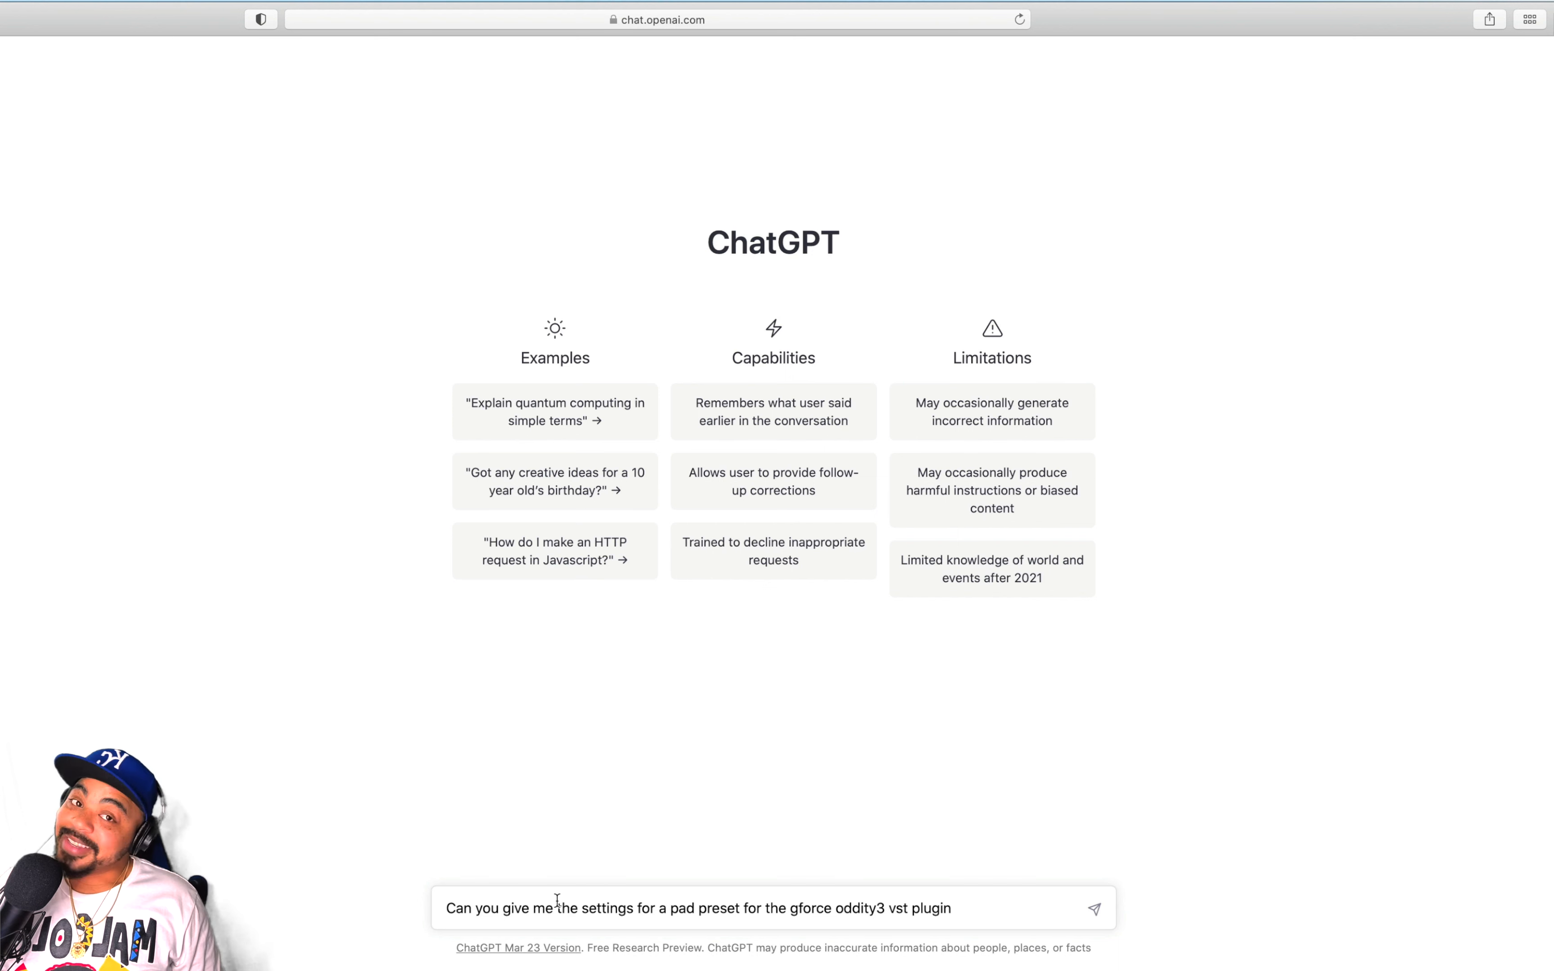
click(1095, 909)
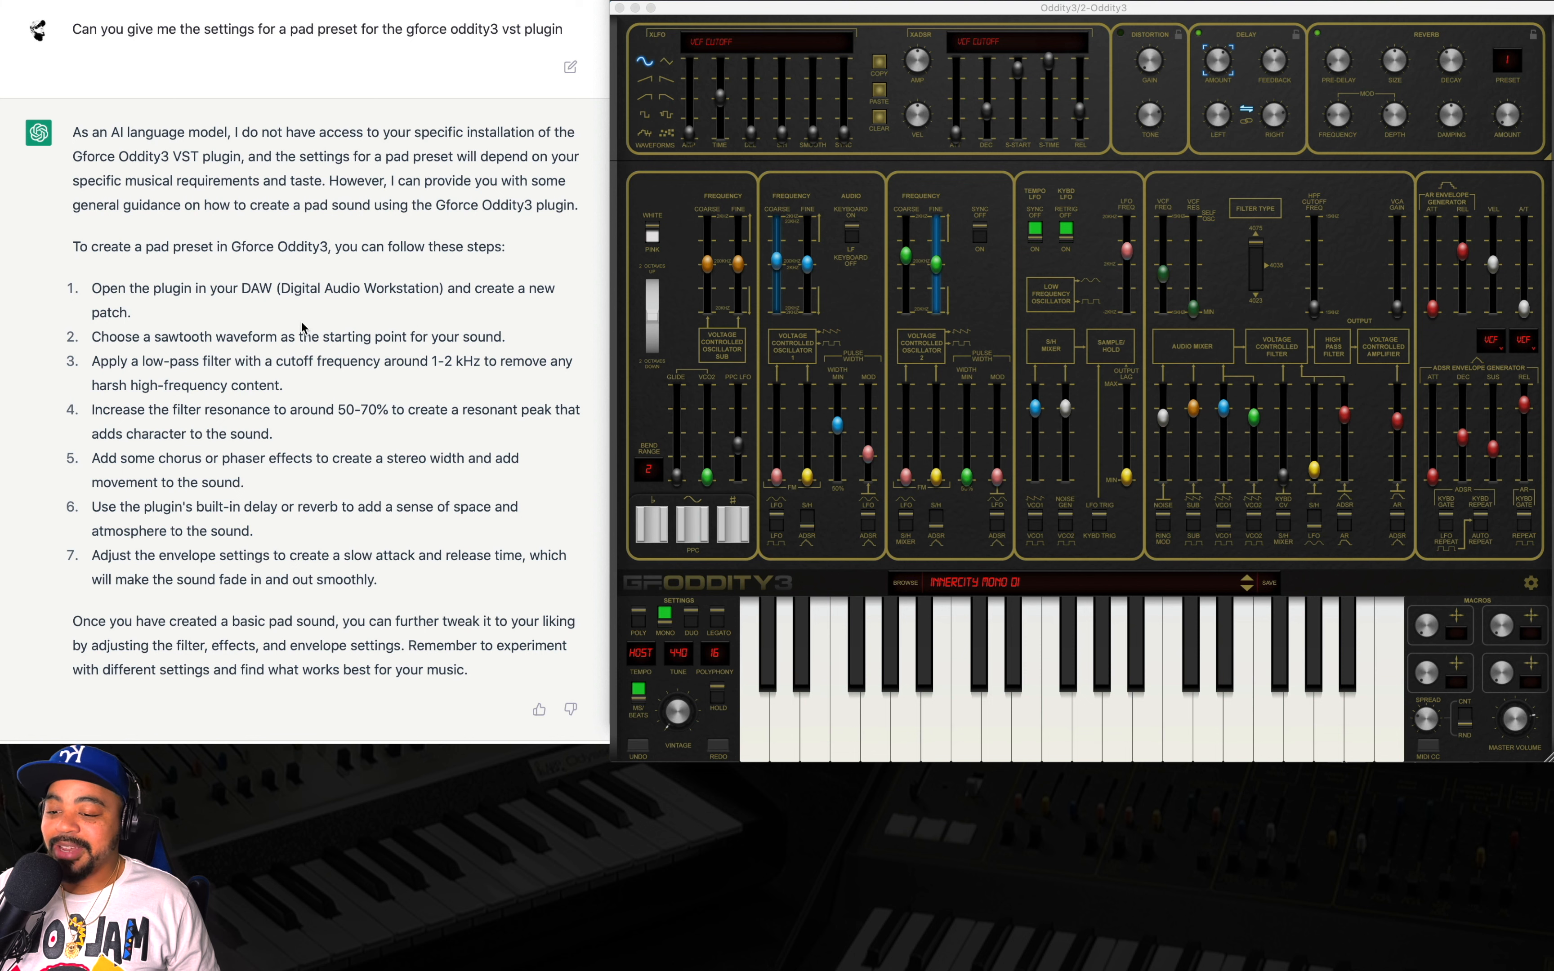
Switch to the Oddity3 plugin and load the Init patch from its preset browser
click(955, 589)
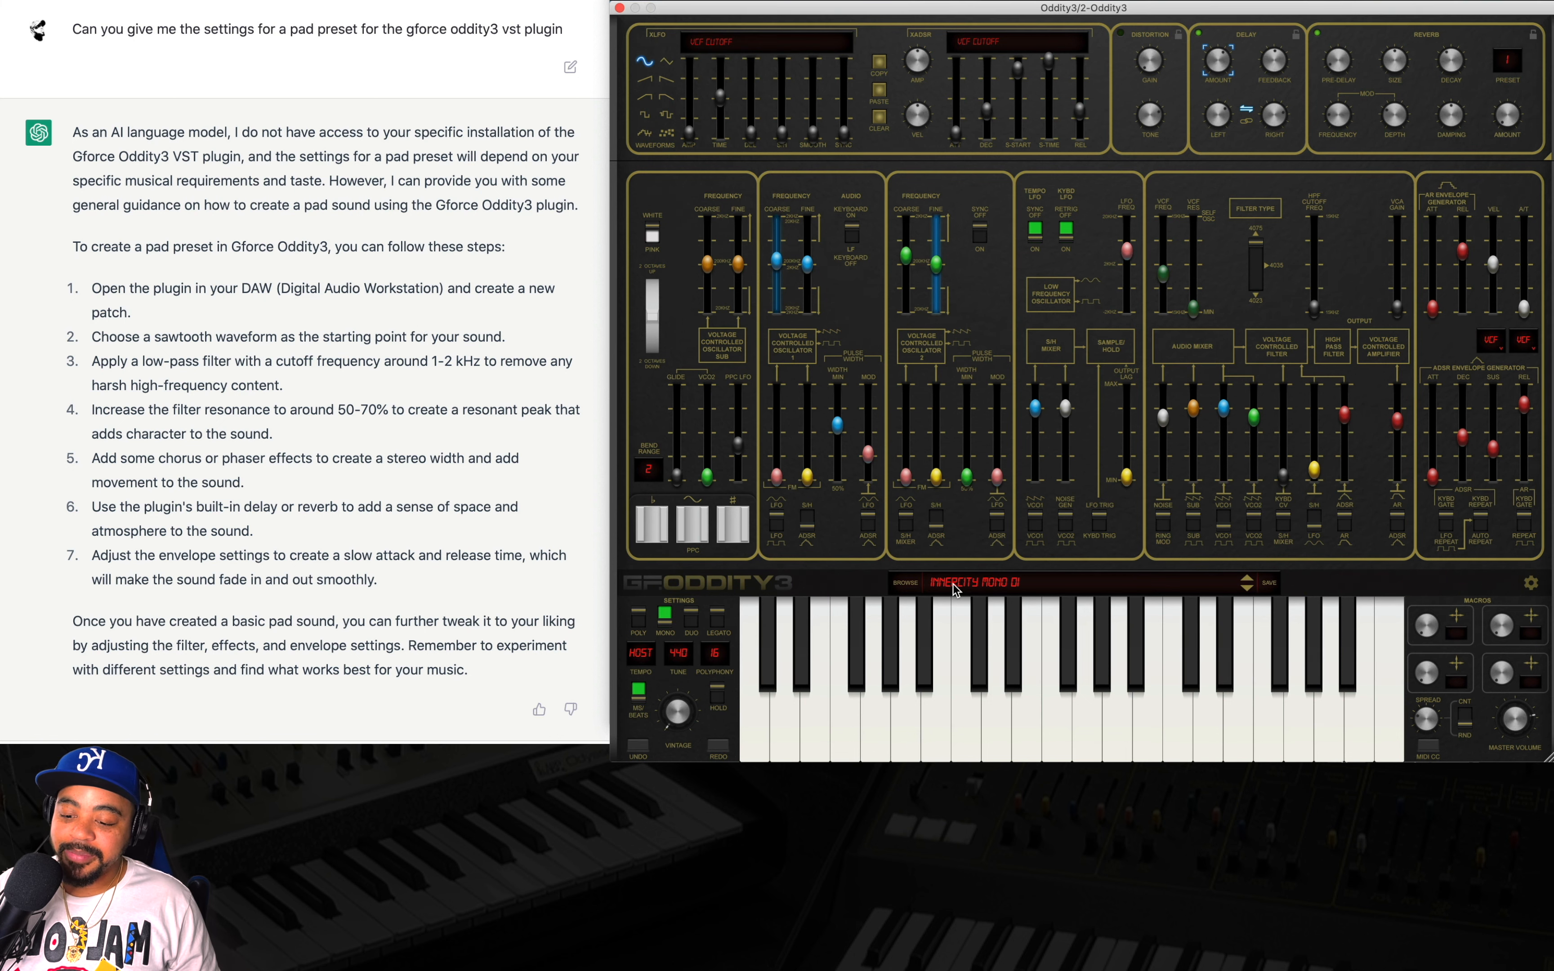
click(955, 584)
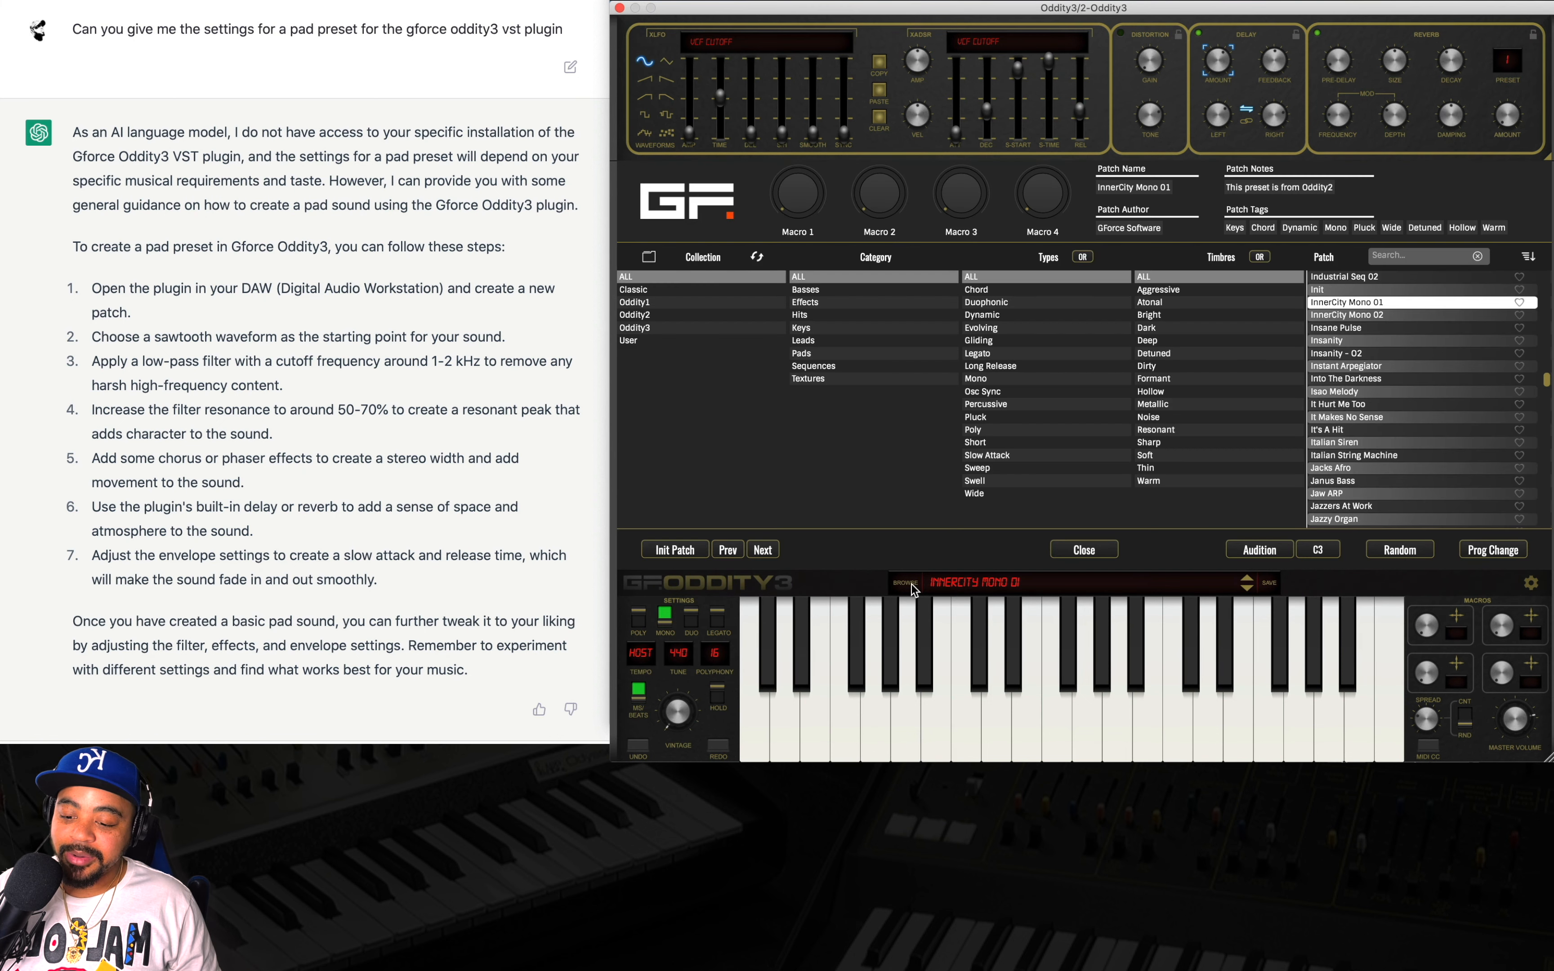
click(1315, 290)
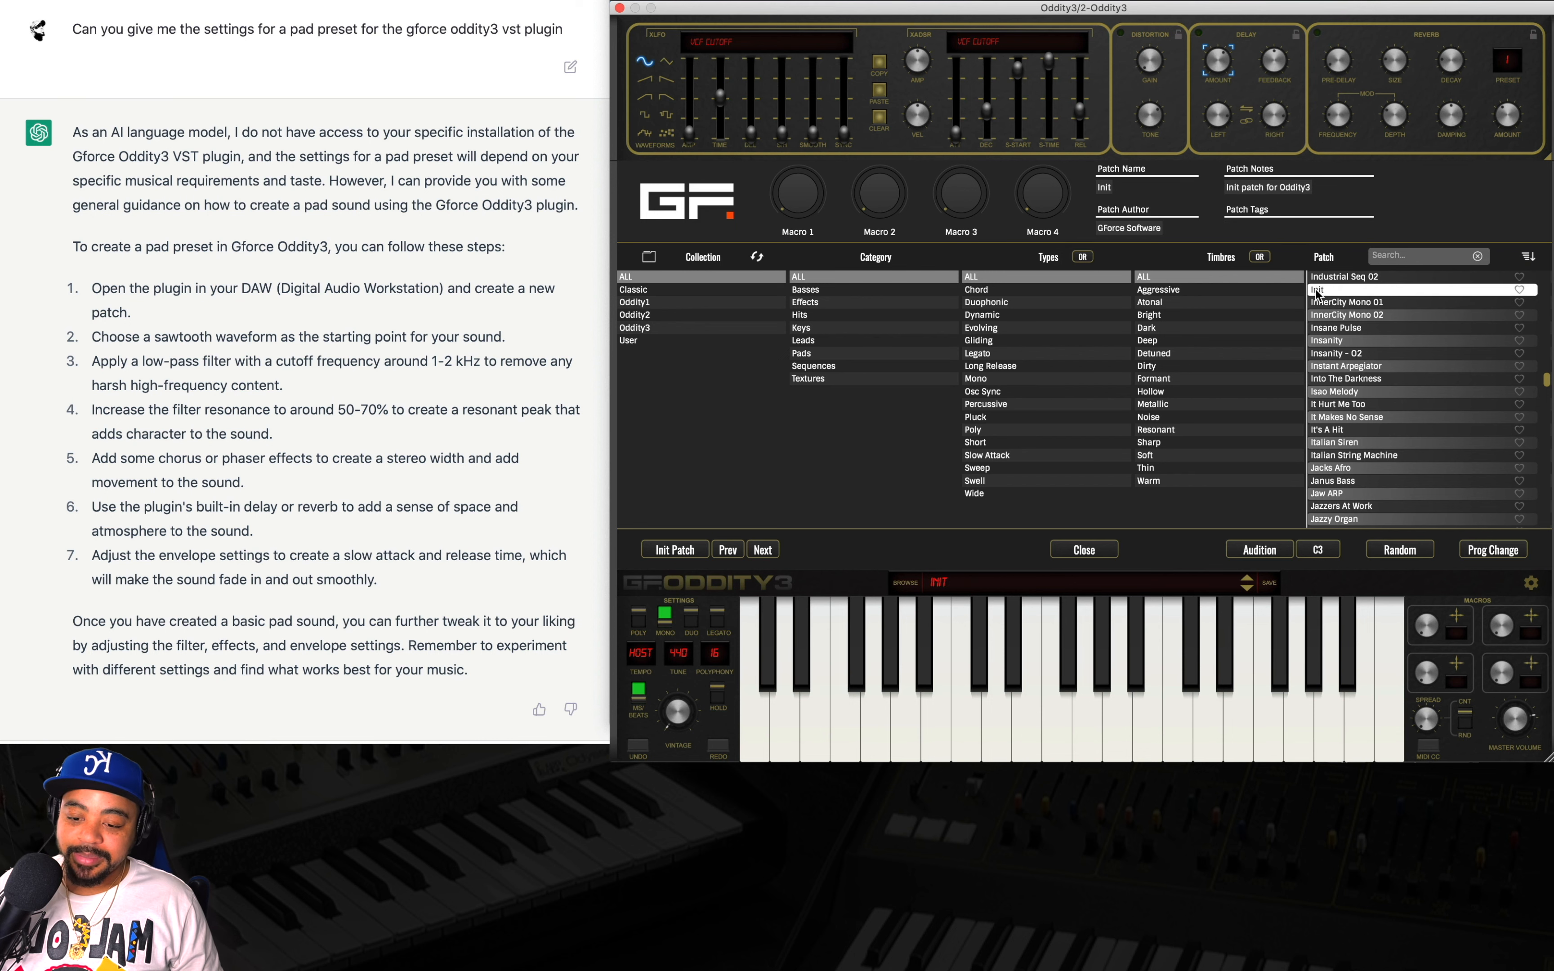
double_click(1316, 290)
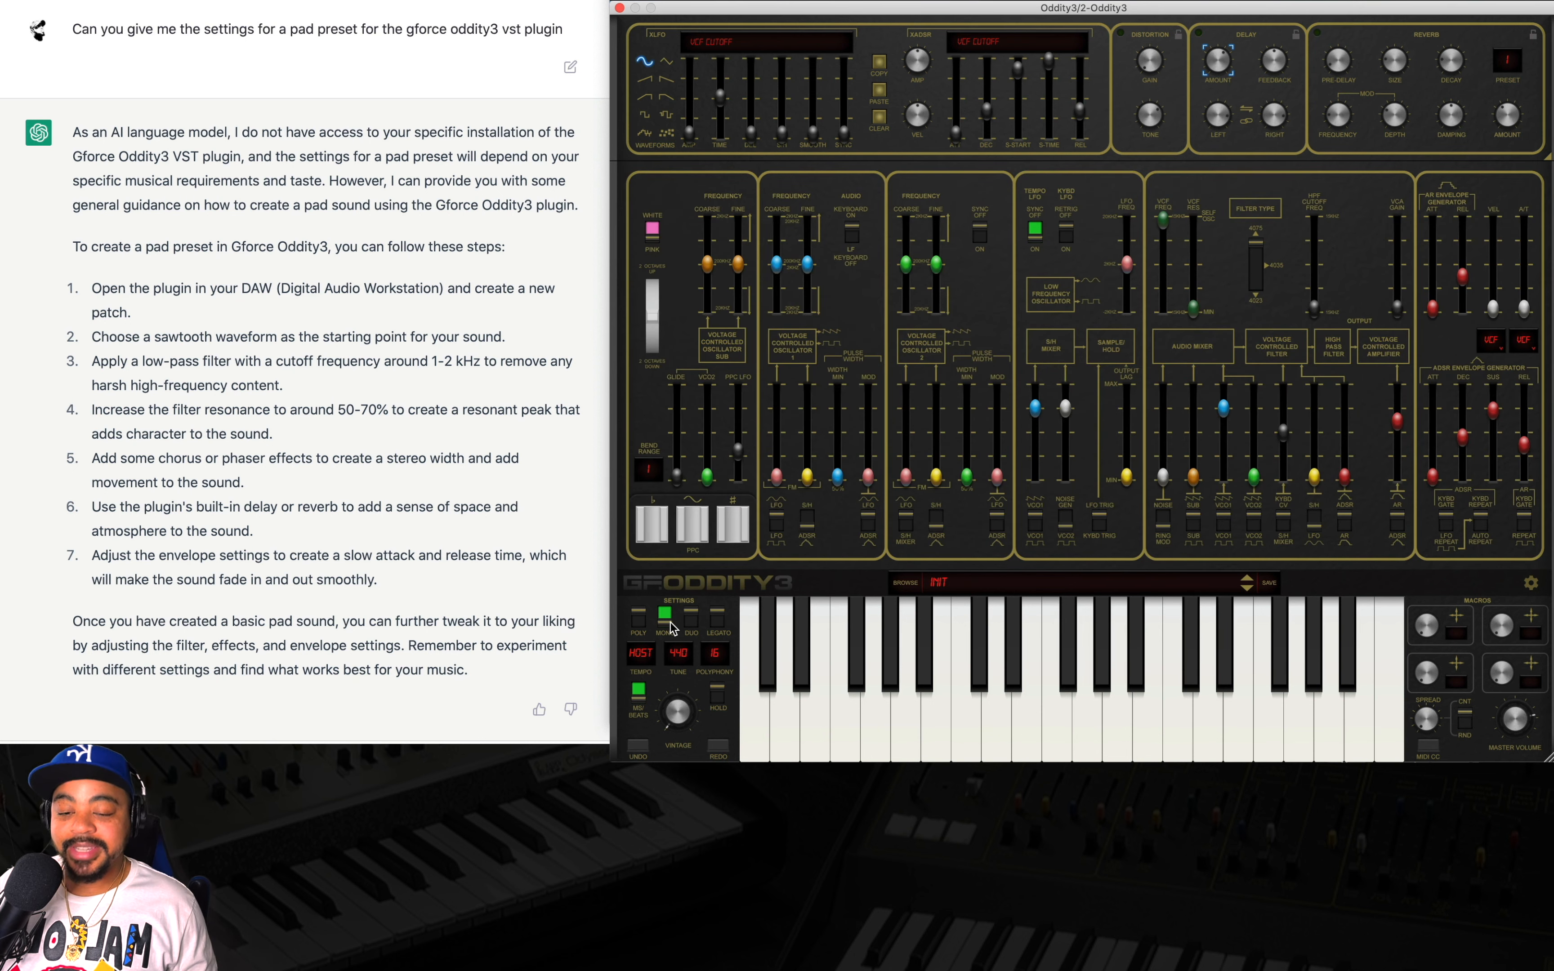
Set the keyboard mode to Poly with a polyphony of 16 voices
click(639, 618)
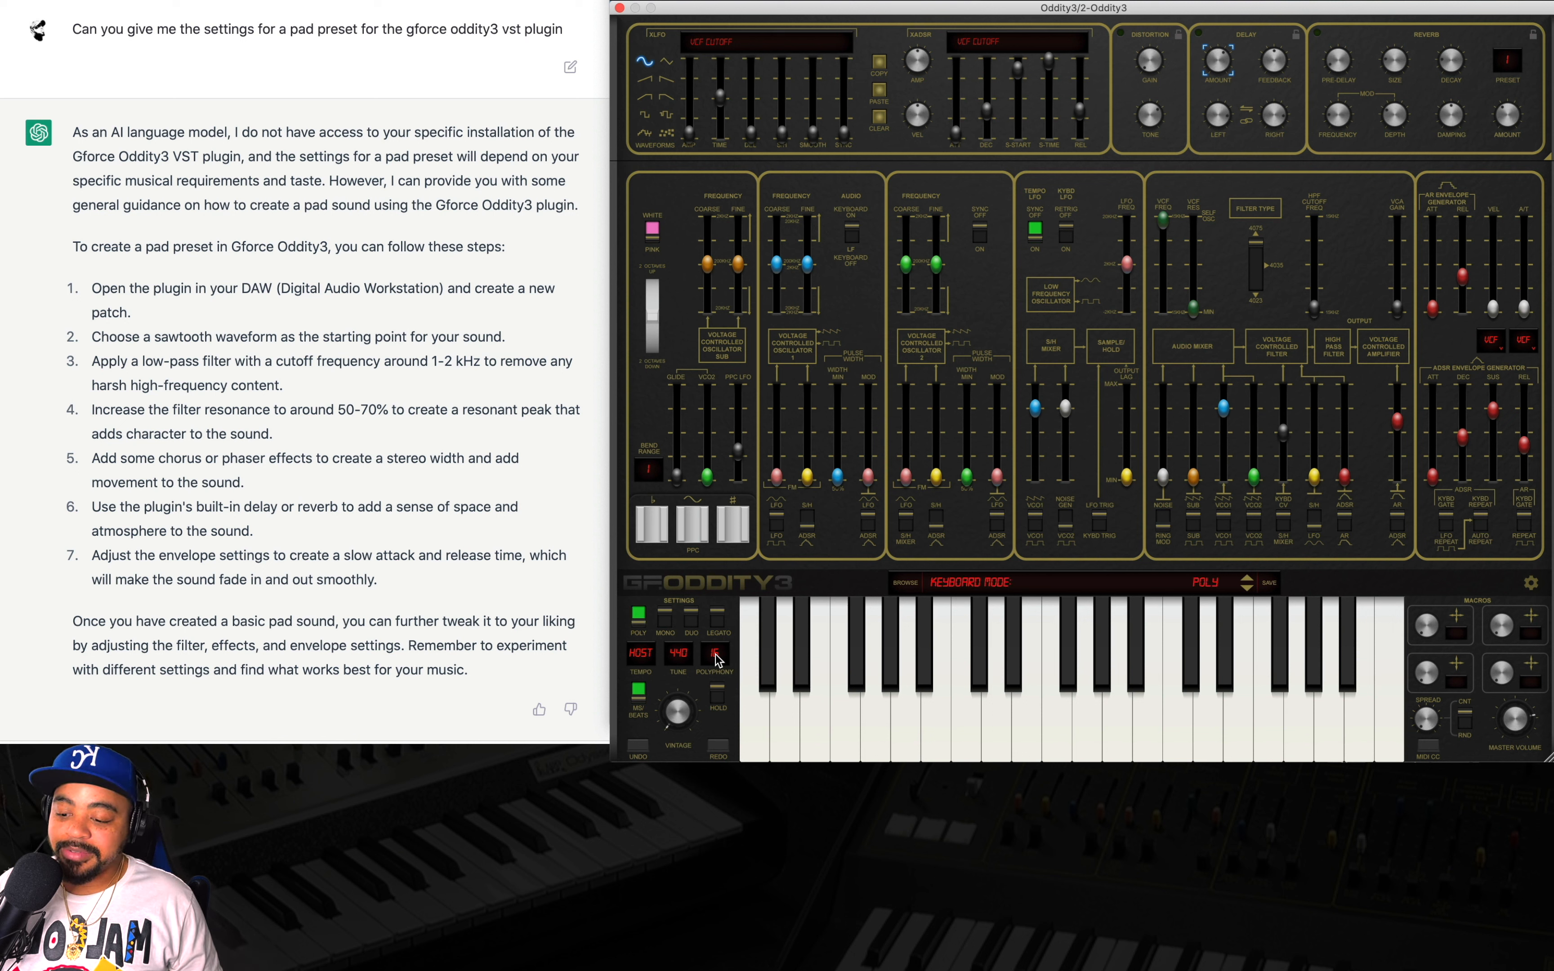
scroll(717, 657, down, 1)
drag(717, 653, 712, 475)
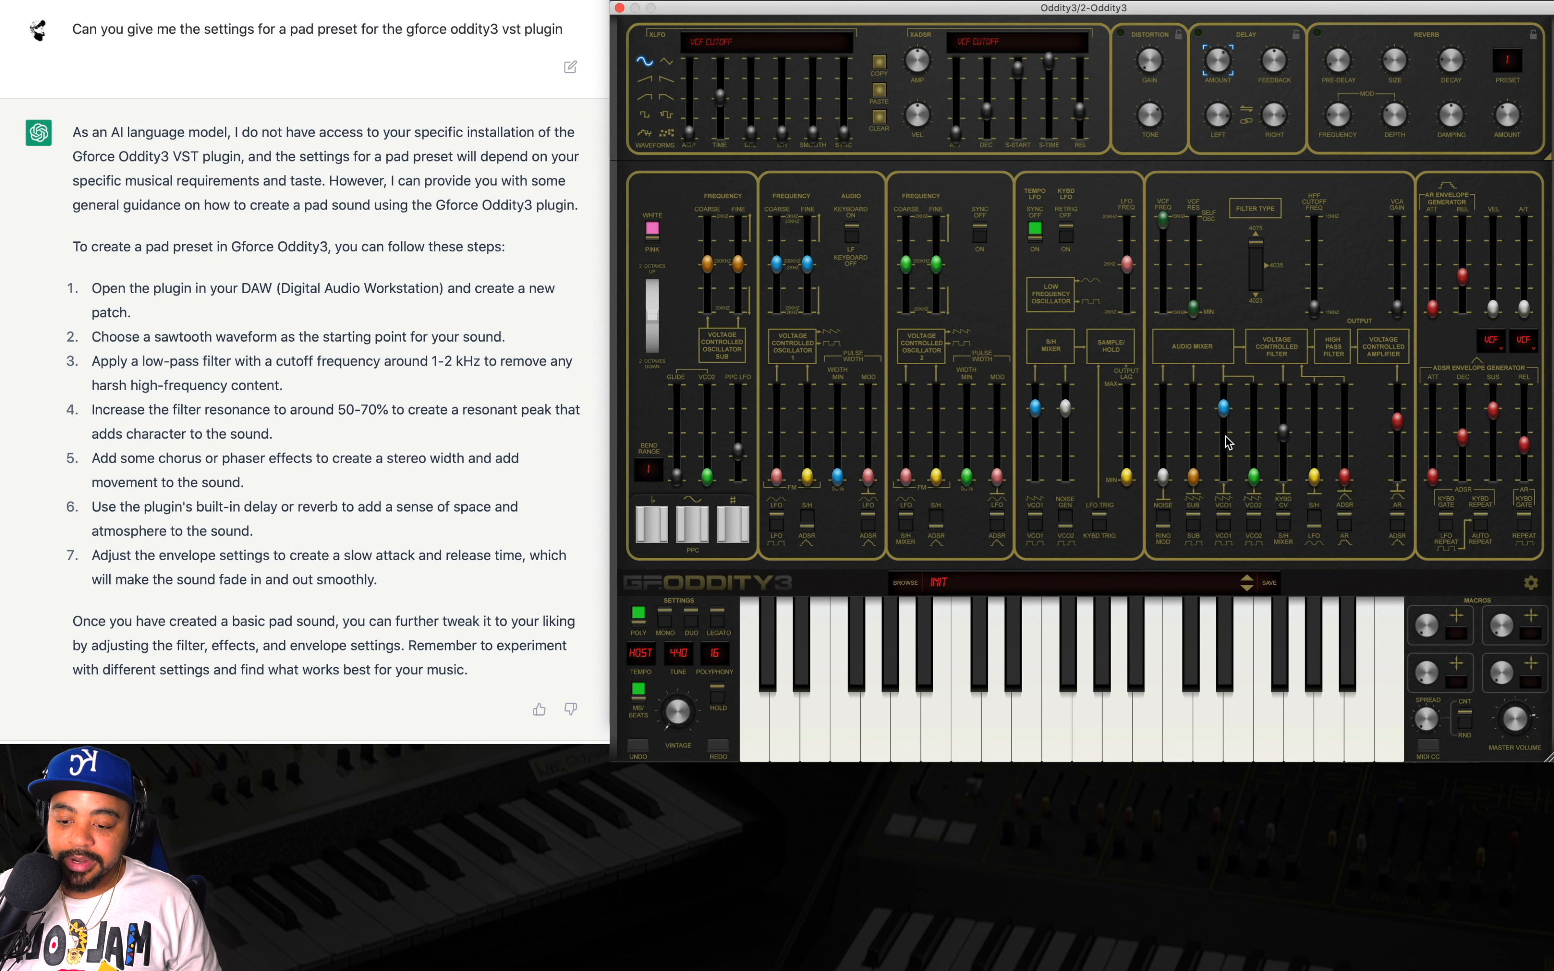
Set the VCO 1 level in the audio mixer to about -5 dB and the master volume to about -13.7 dB
drag(1223, 410, 1224, 414)
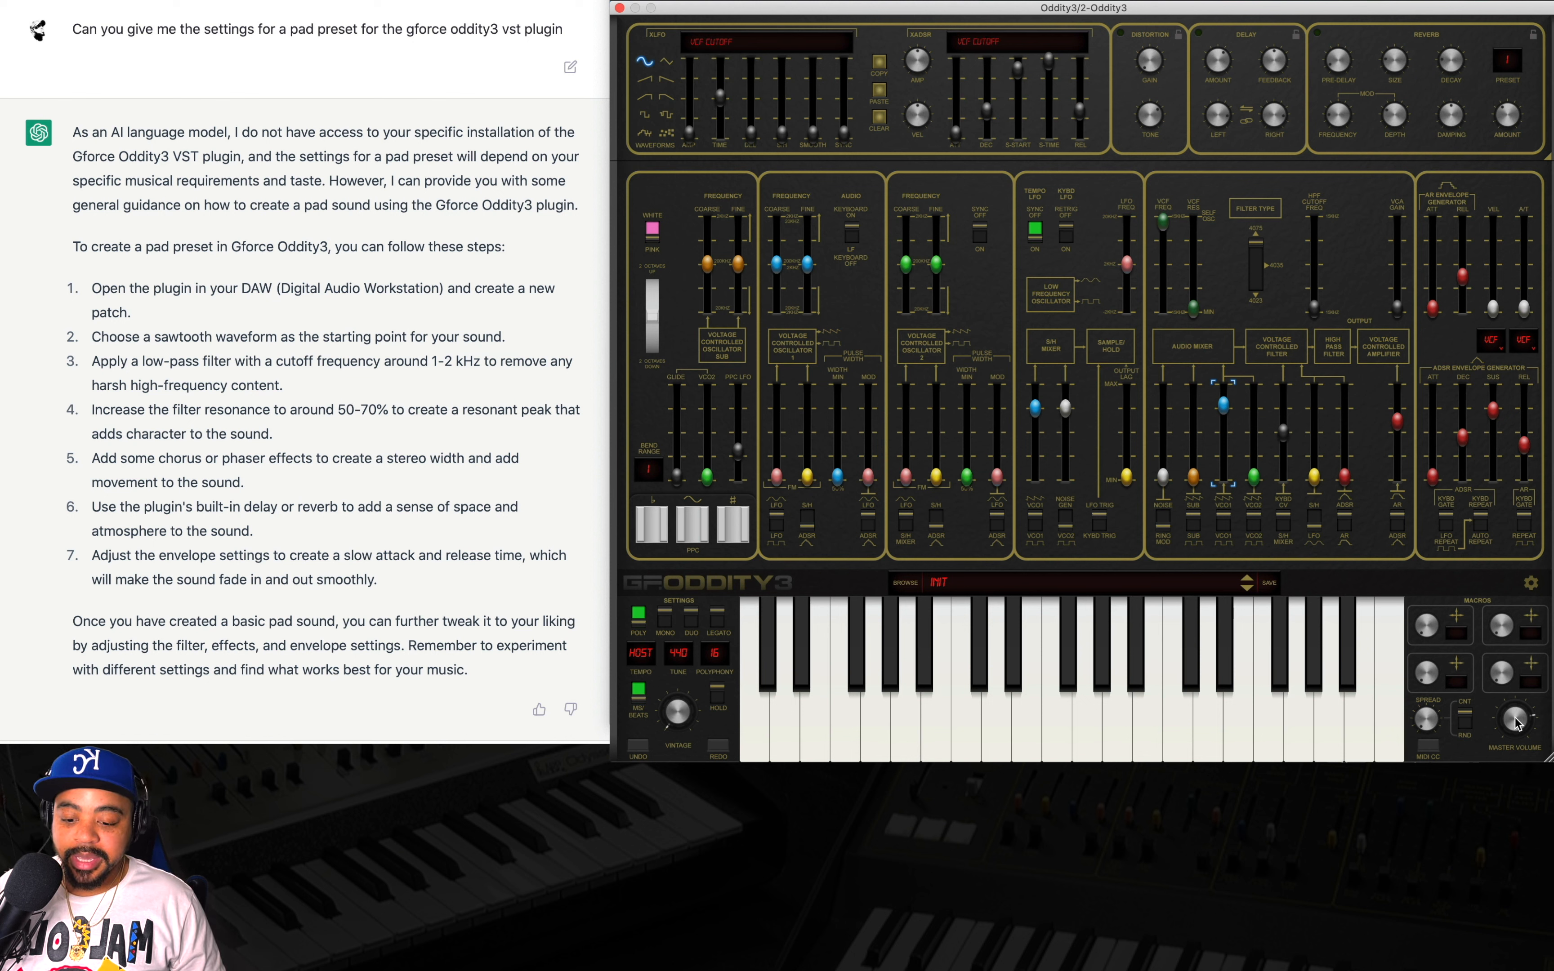
mouse_move(1515, 723)
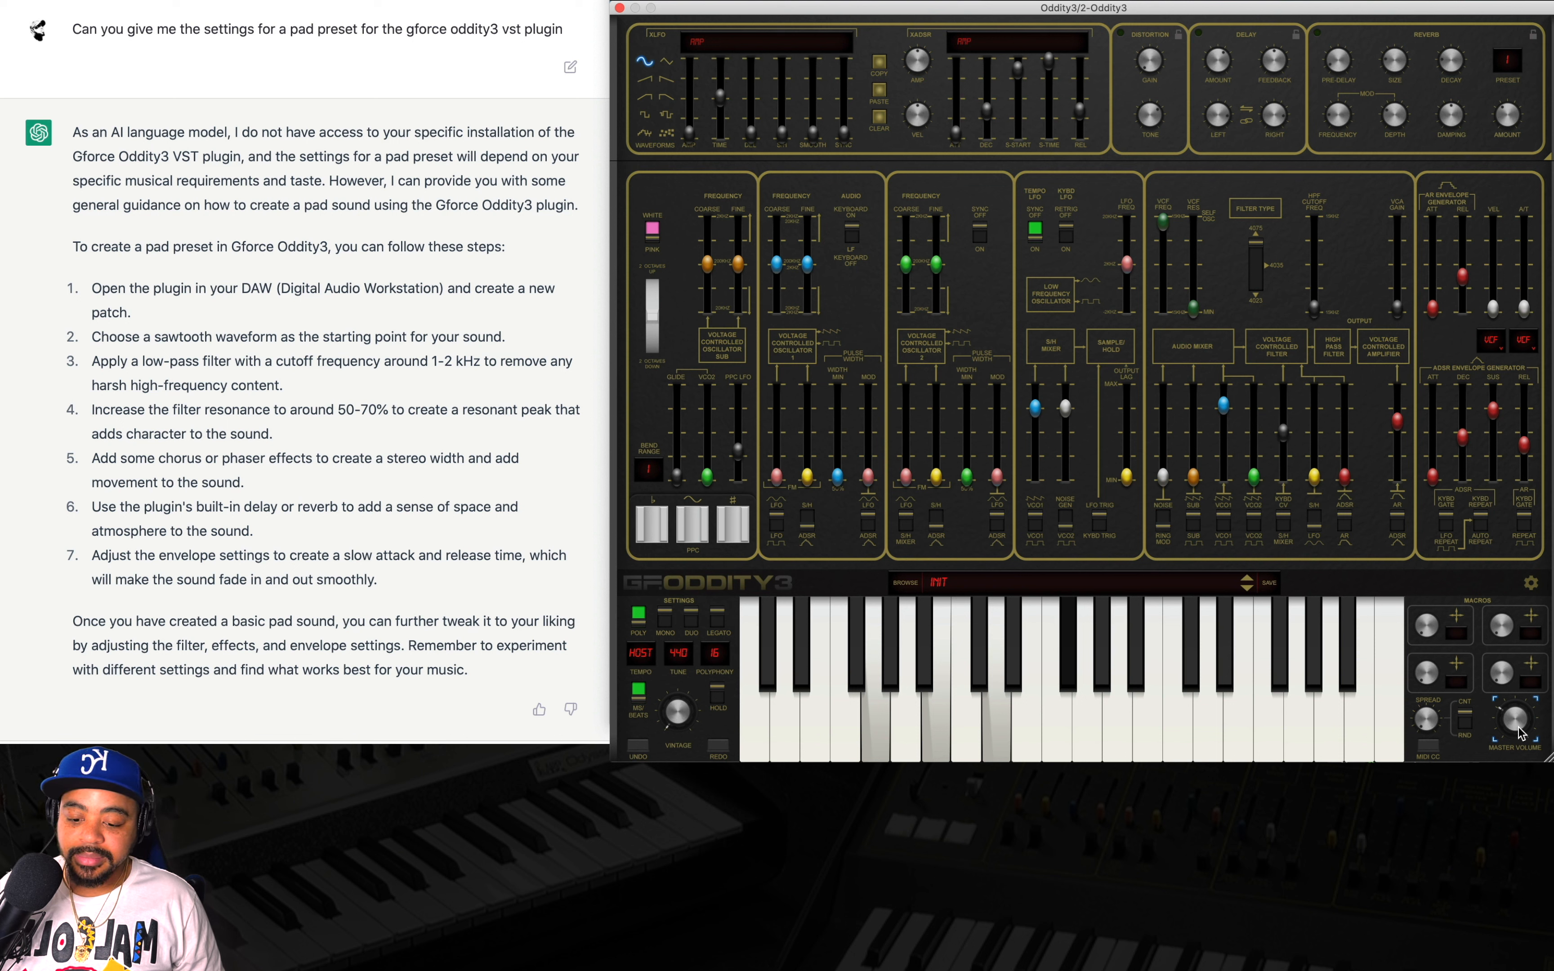
drag(1524, 733, 1527, 716)
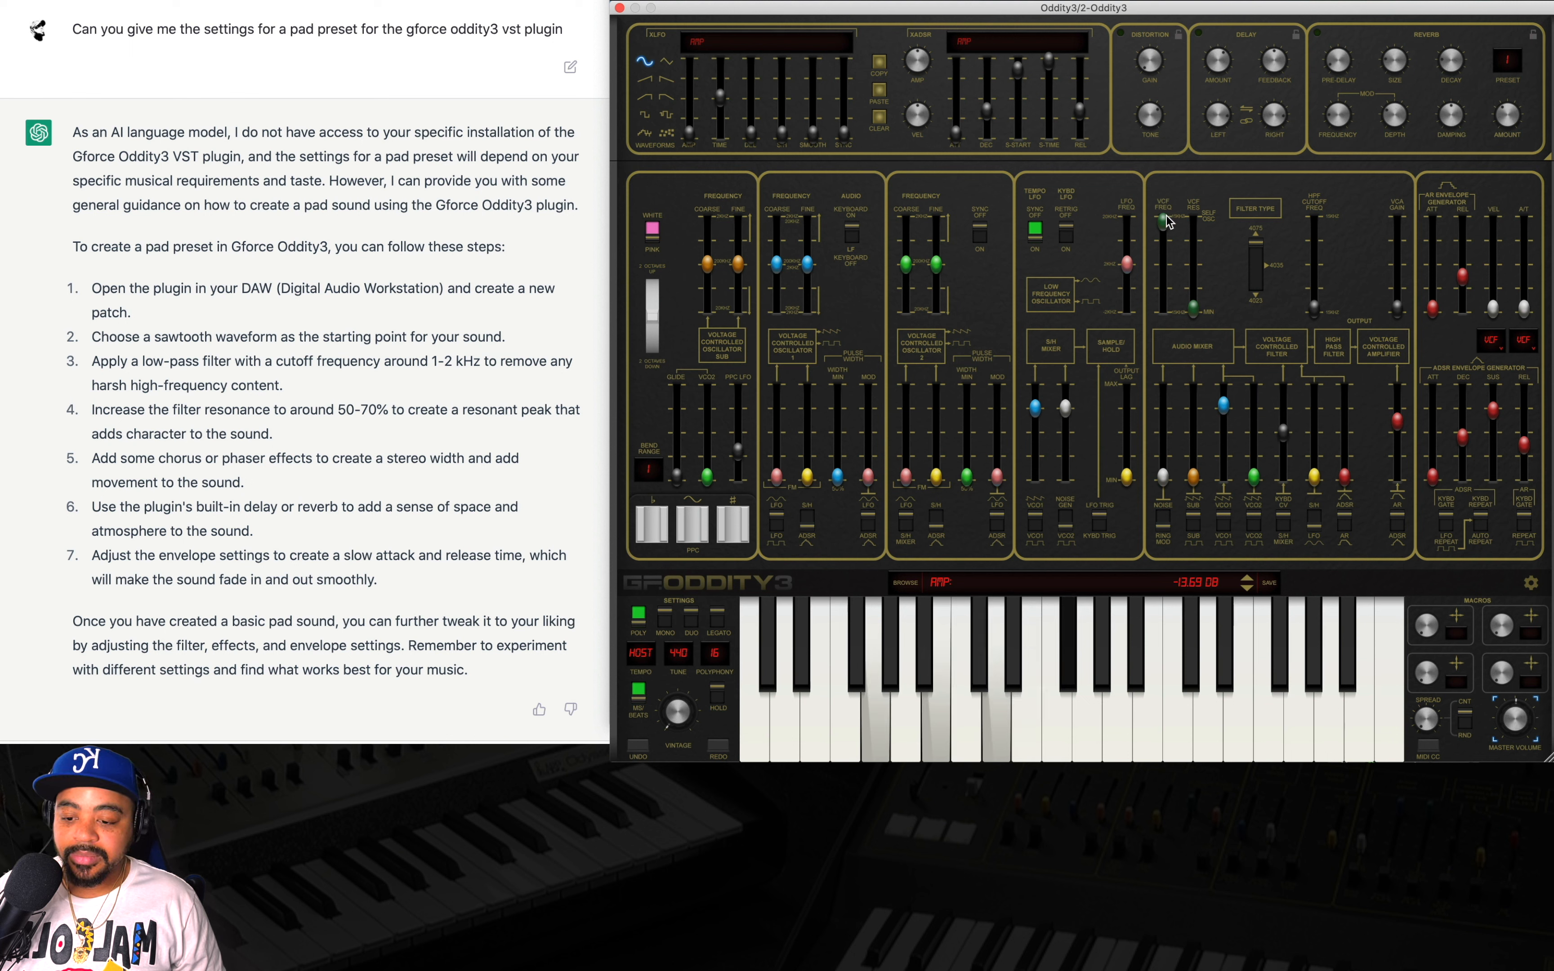
Lower the VCF cutoff frequency and raise the VCF resonance to somewhat above half of its range
drag(1163, 217, 1170, 247)
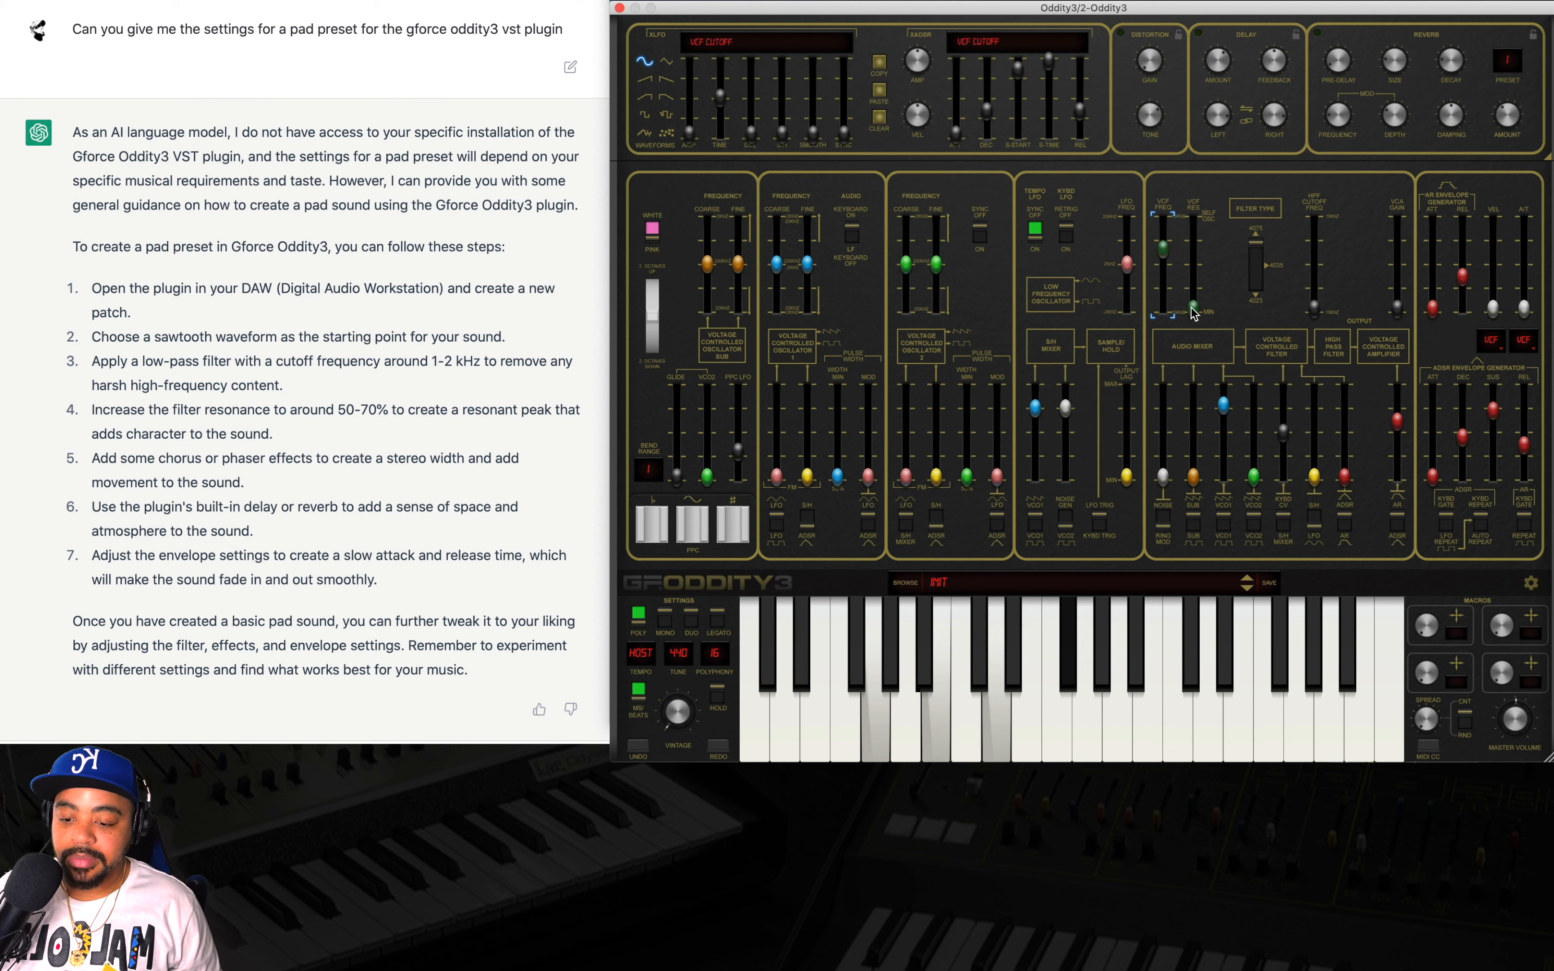
drag(1195, 312, 1203, 266)
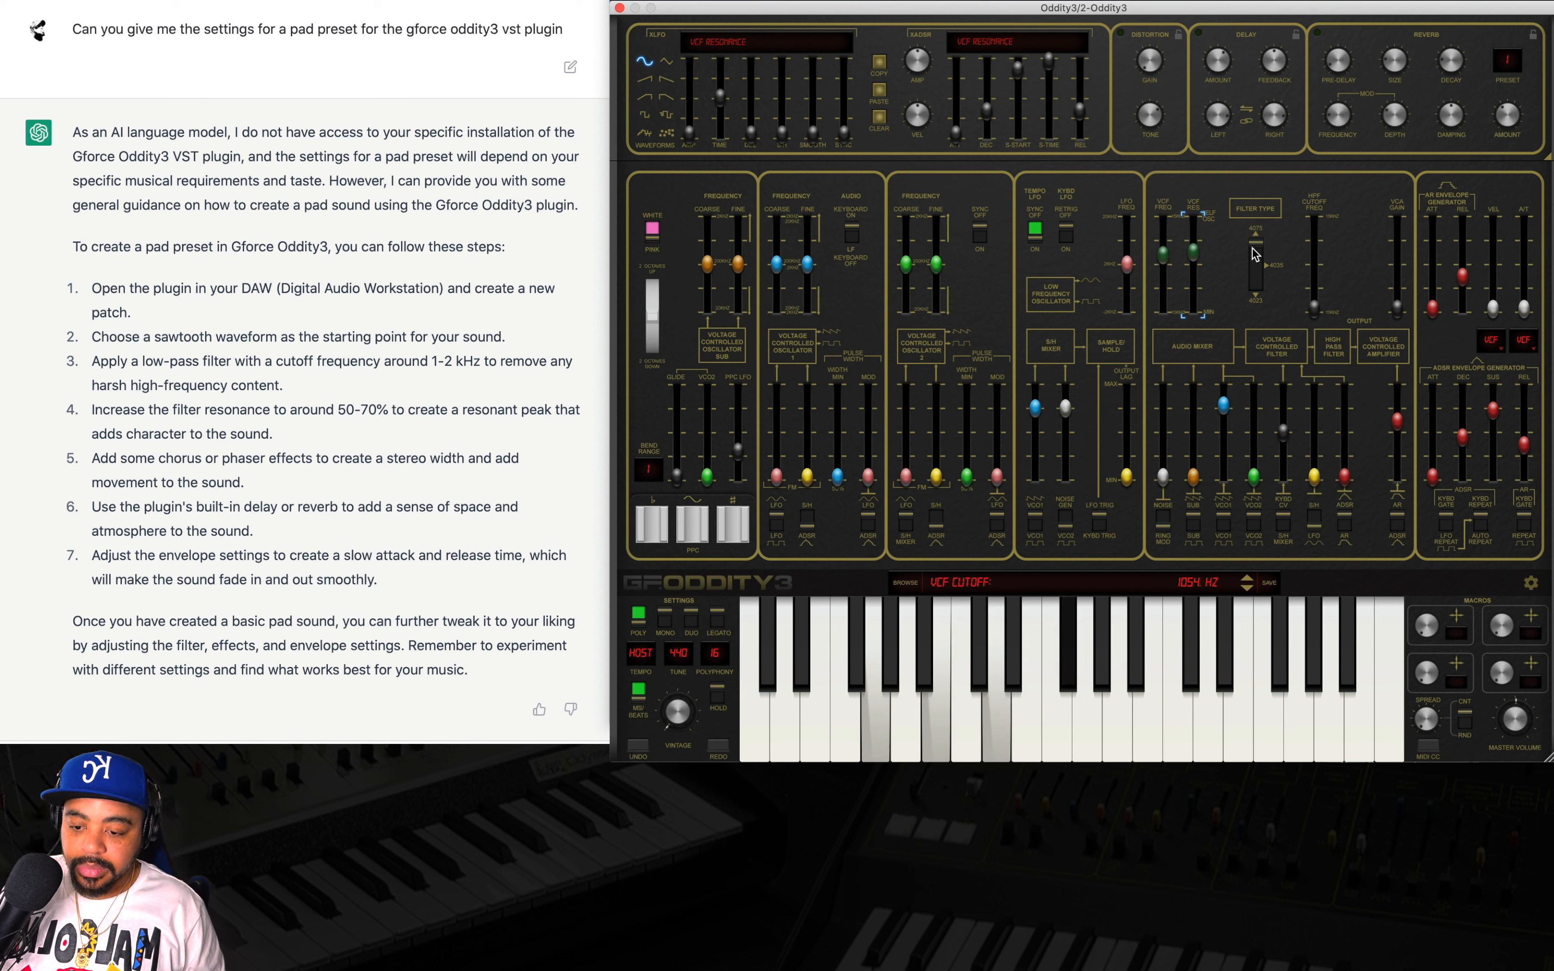
Compare the 4075, 4035 and 4023 filter types by switching the VCF between them
drag(1255, 254, 1257, 272)
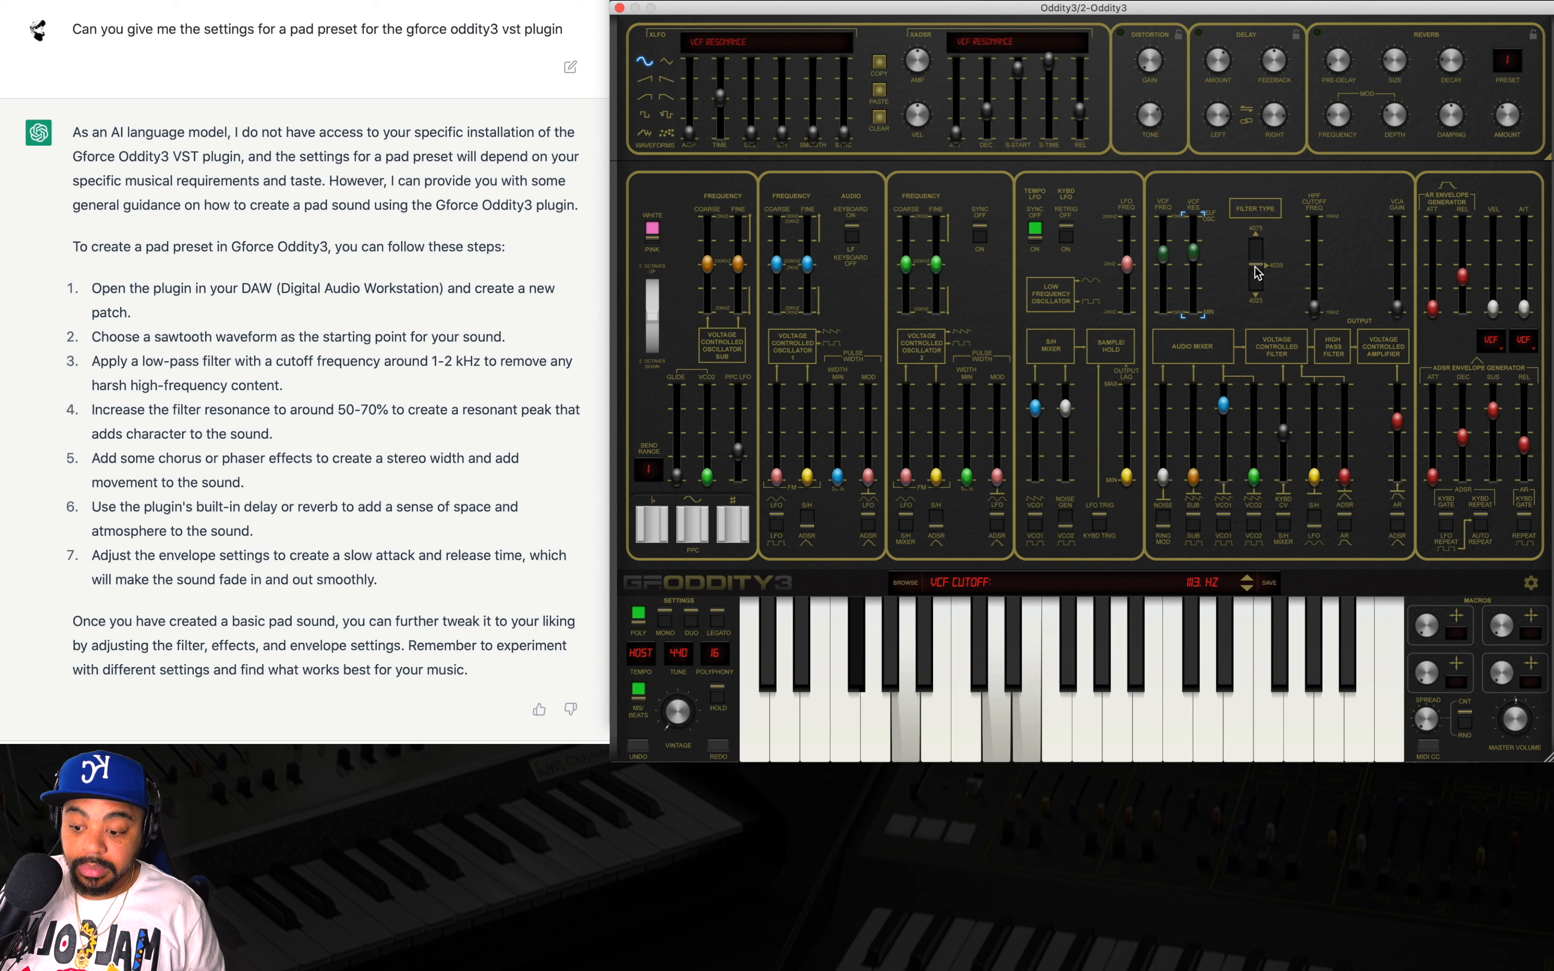
drag(1257, 272, 1255, 289)
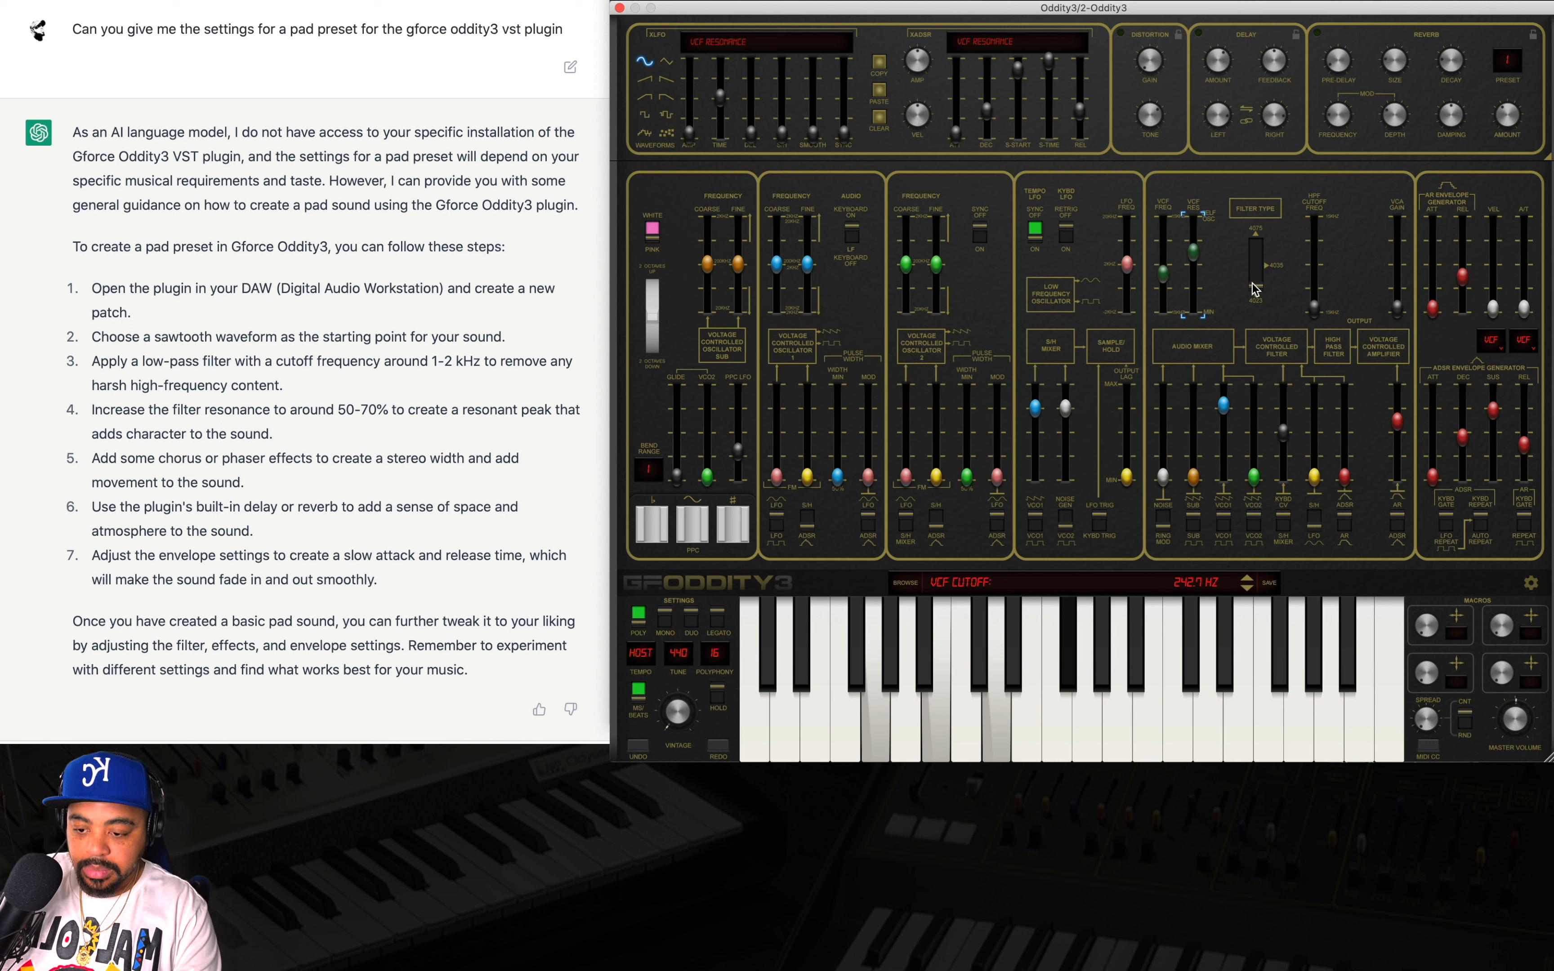
drag(1256, 289, 1259, 250)
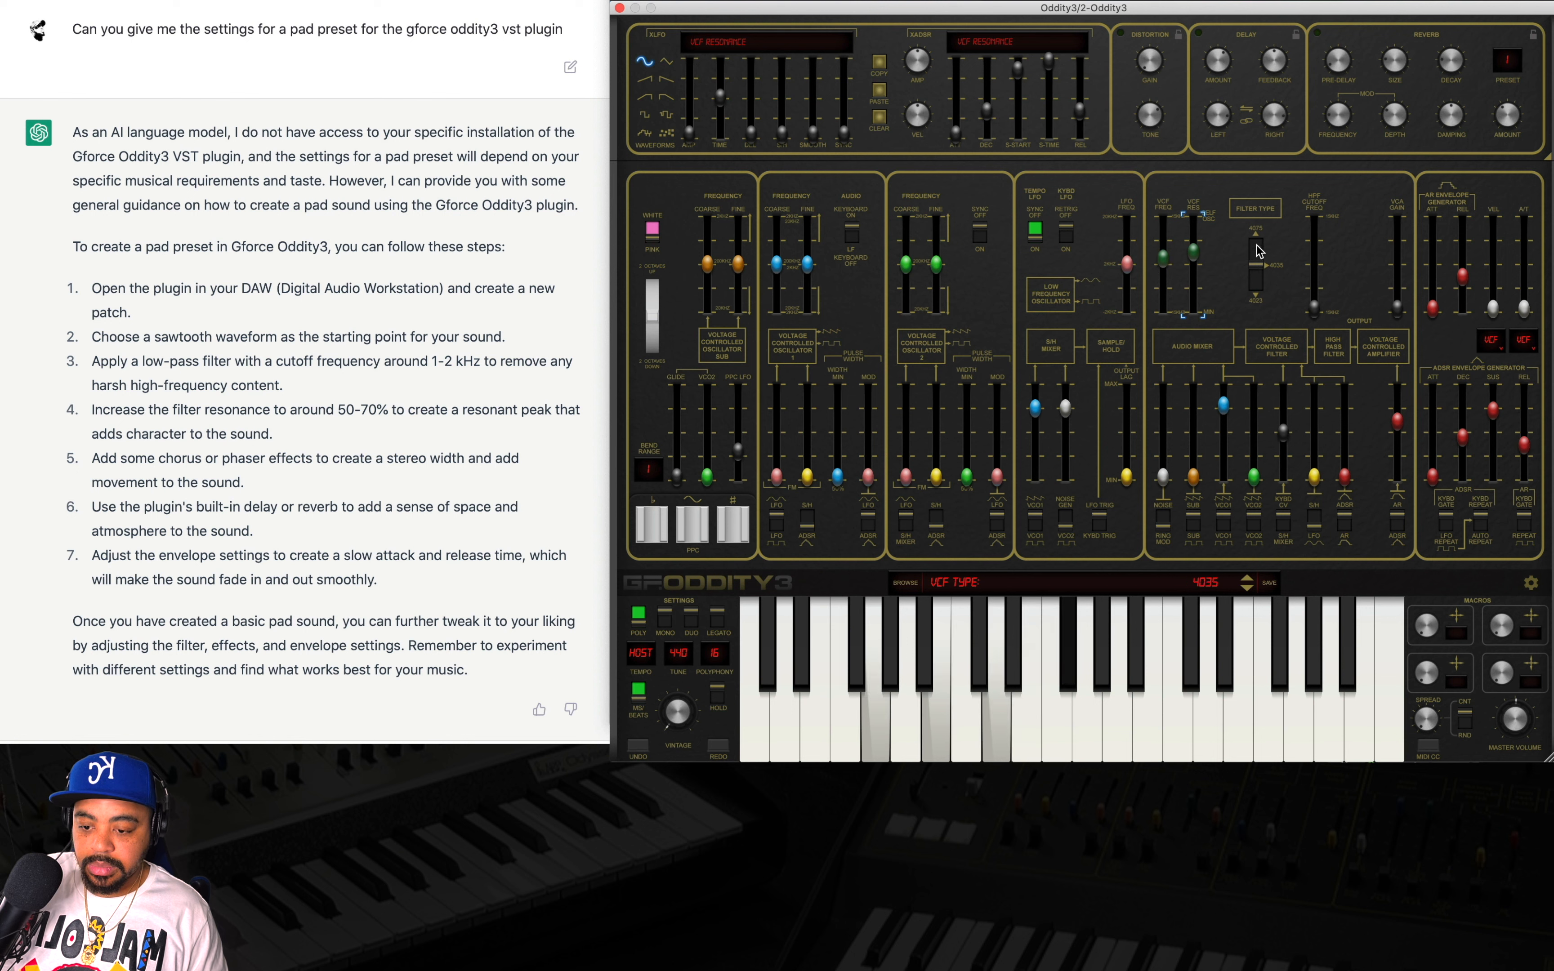
click(1255, 246)
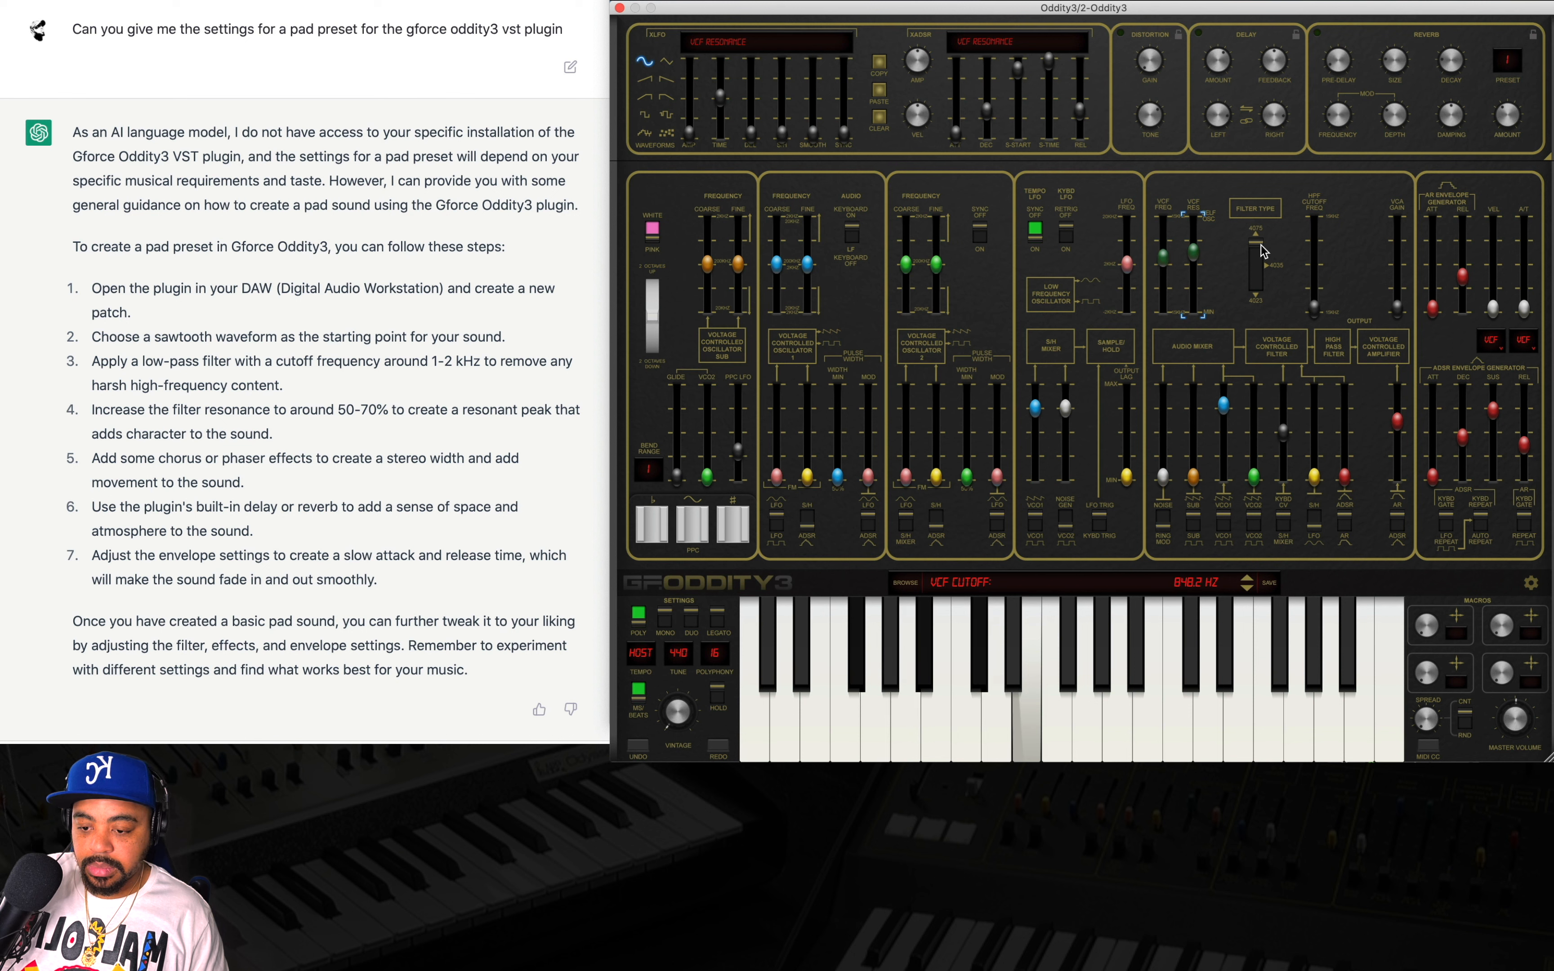
click(1262, 251)
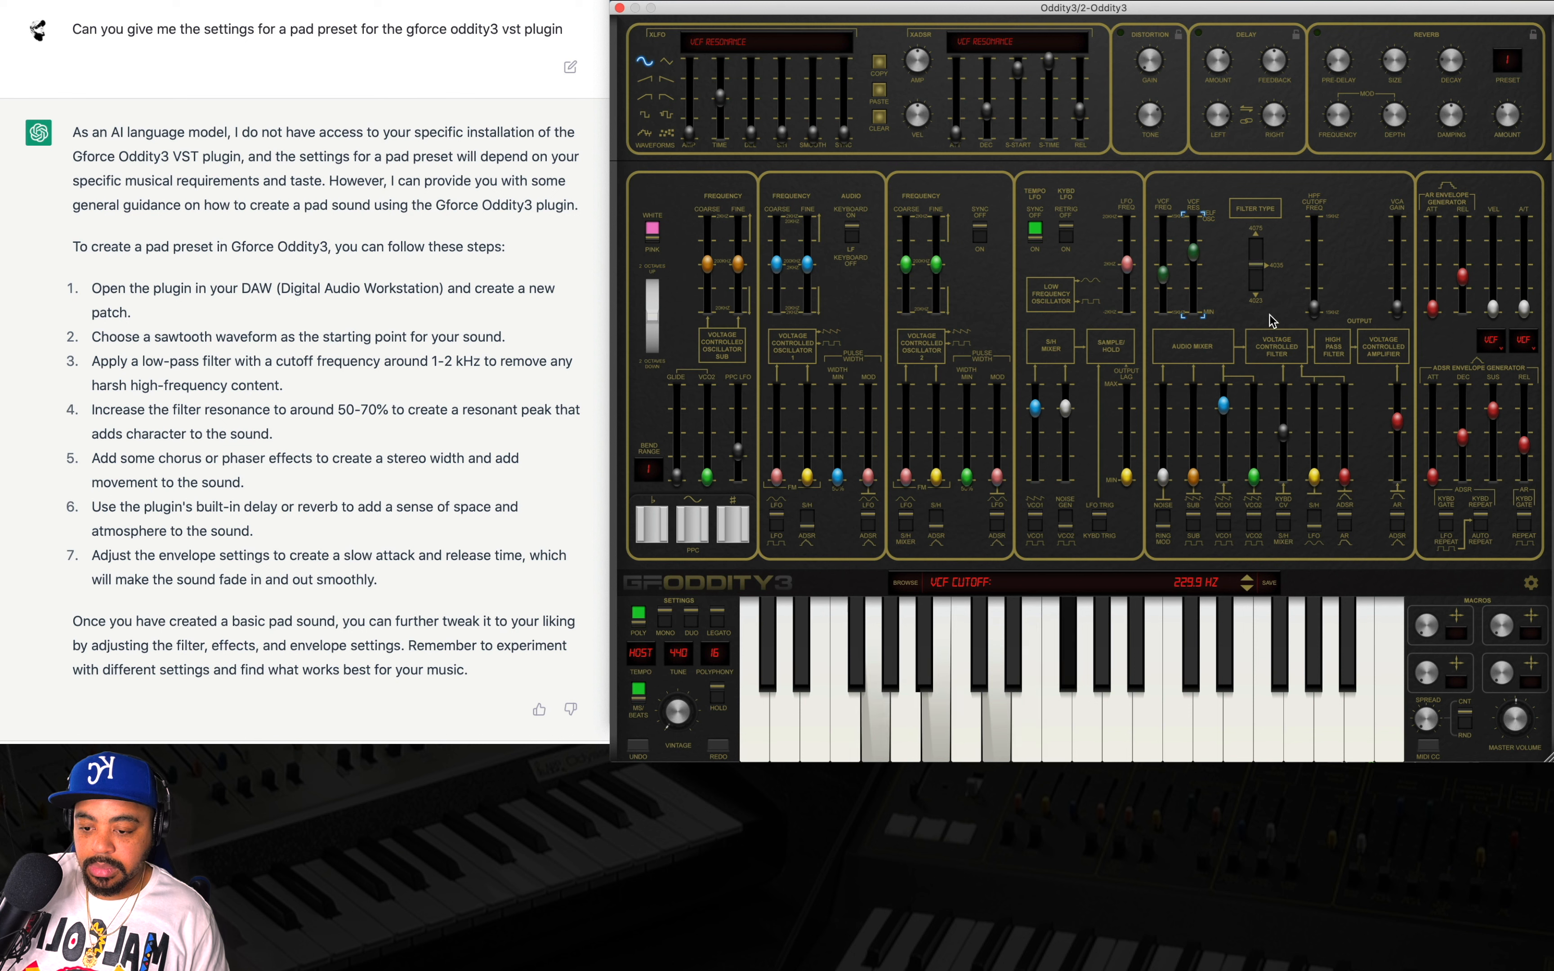
click(1259, 277)
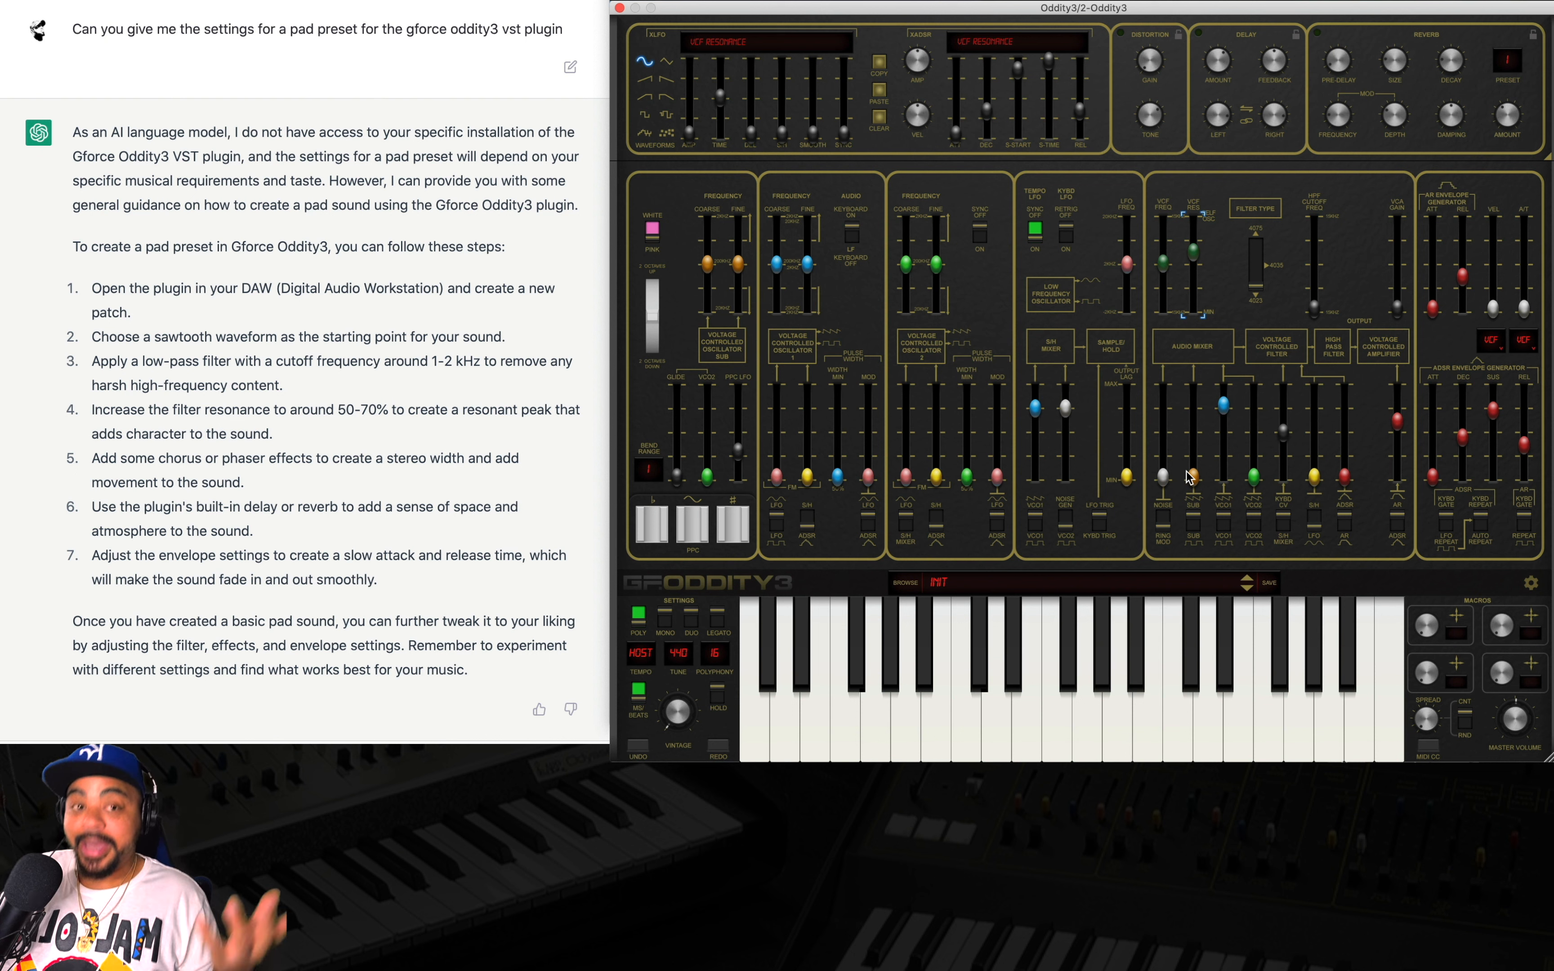
Raise the VCO 2 level in the audio mixer to about -5.4 dB, close to the VCO 1 level
click(1254, 477)
click(1223, 410)
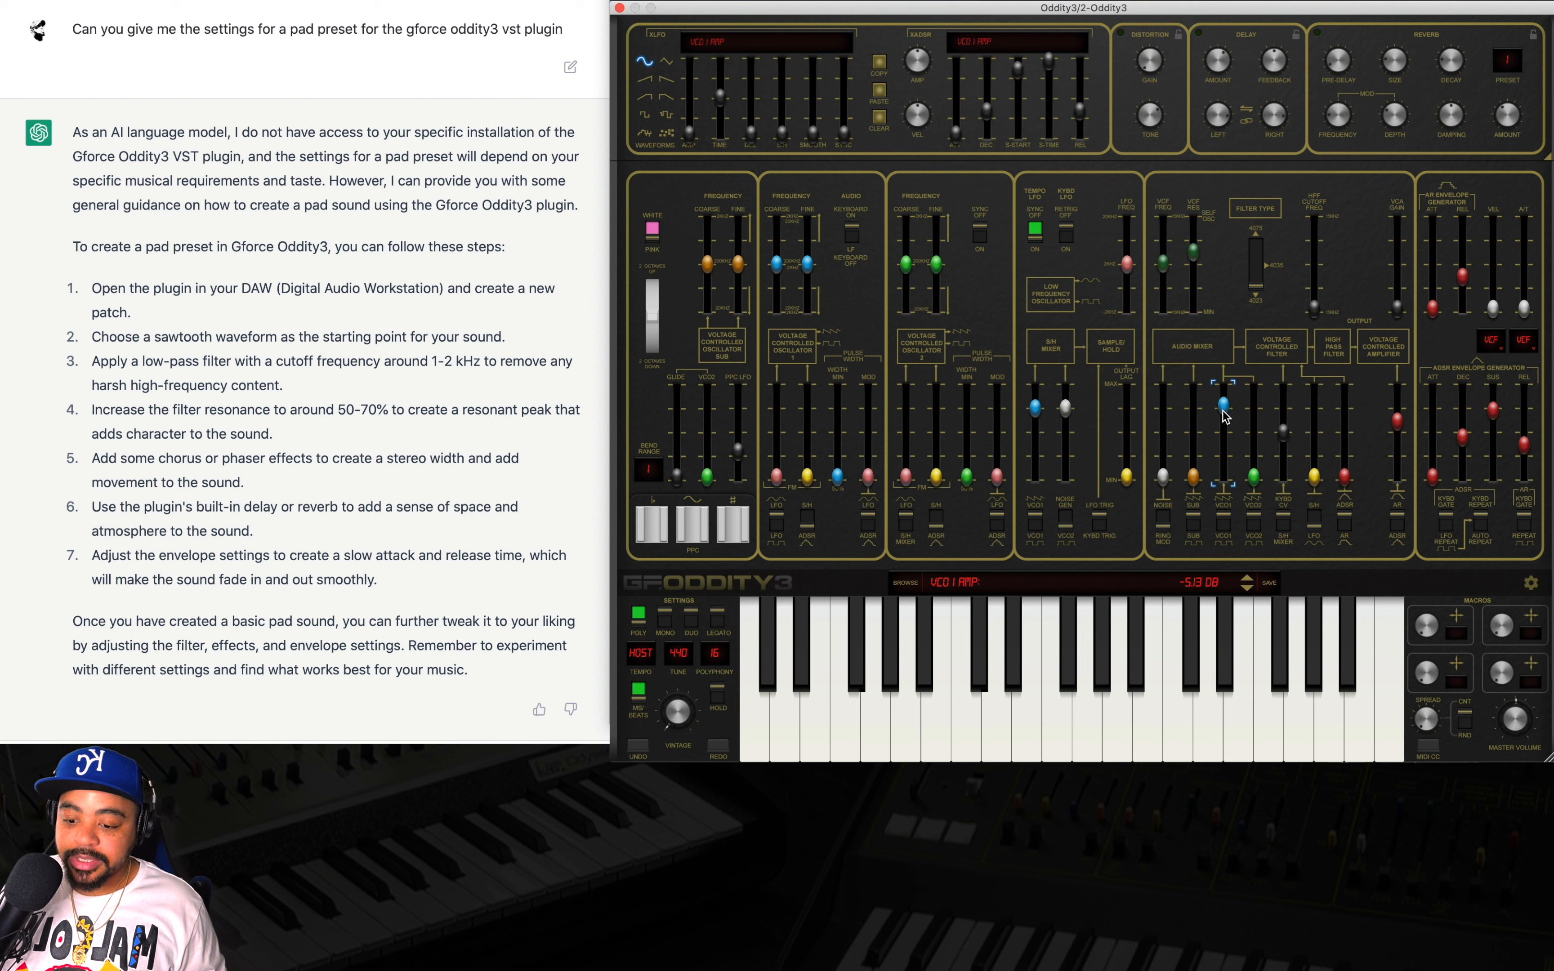
drag(1254, 477, 1260, 411)
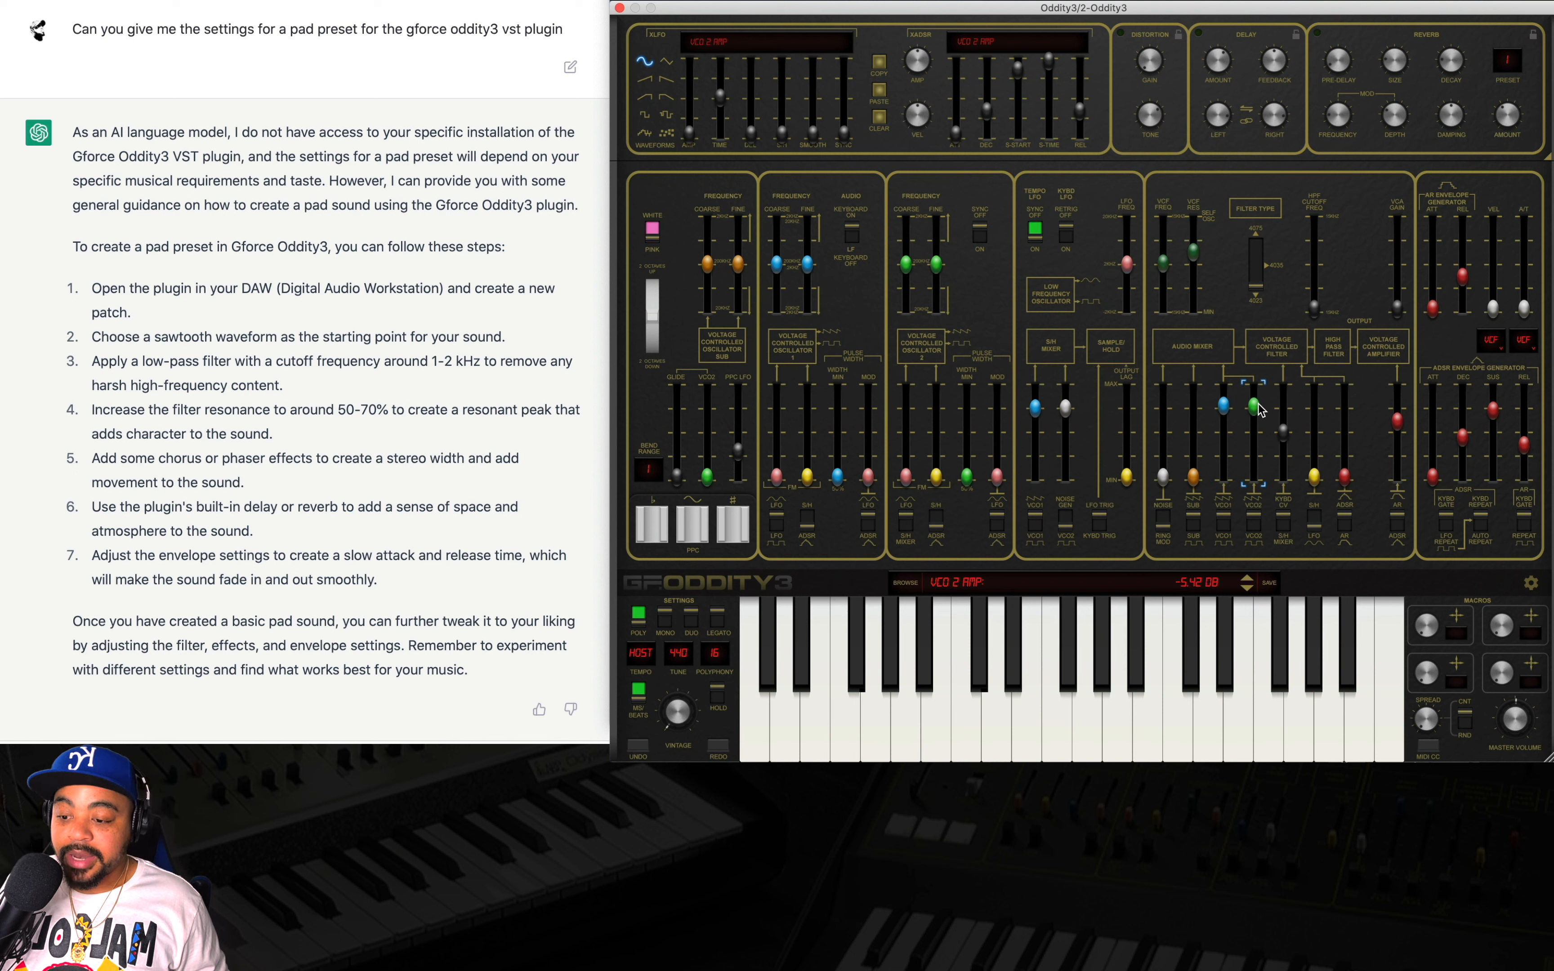
Detune the second oscillator slightly with the VCO 2 fine frequency control
click(937, 267)
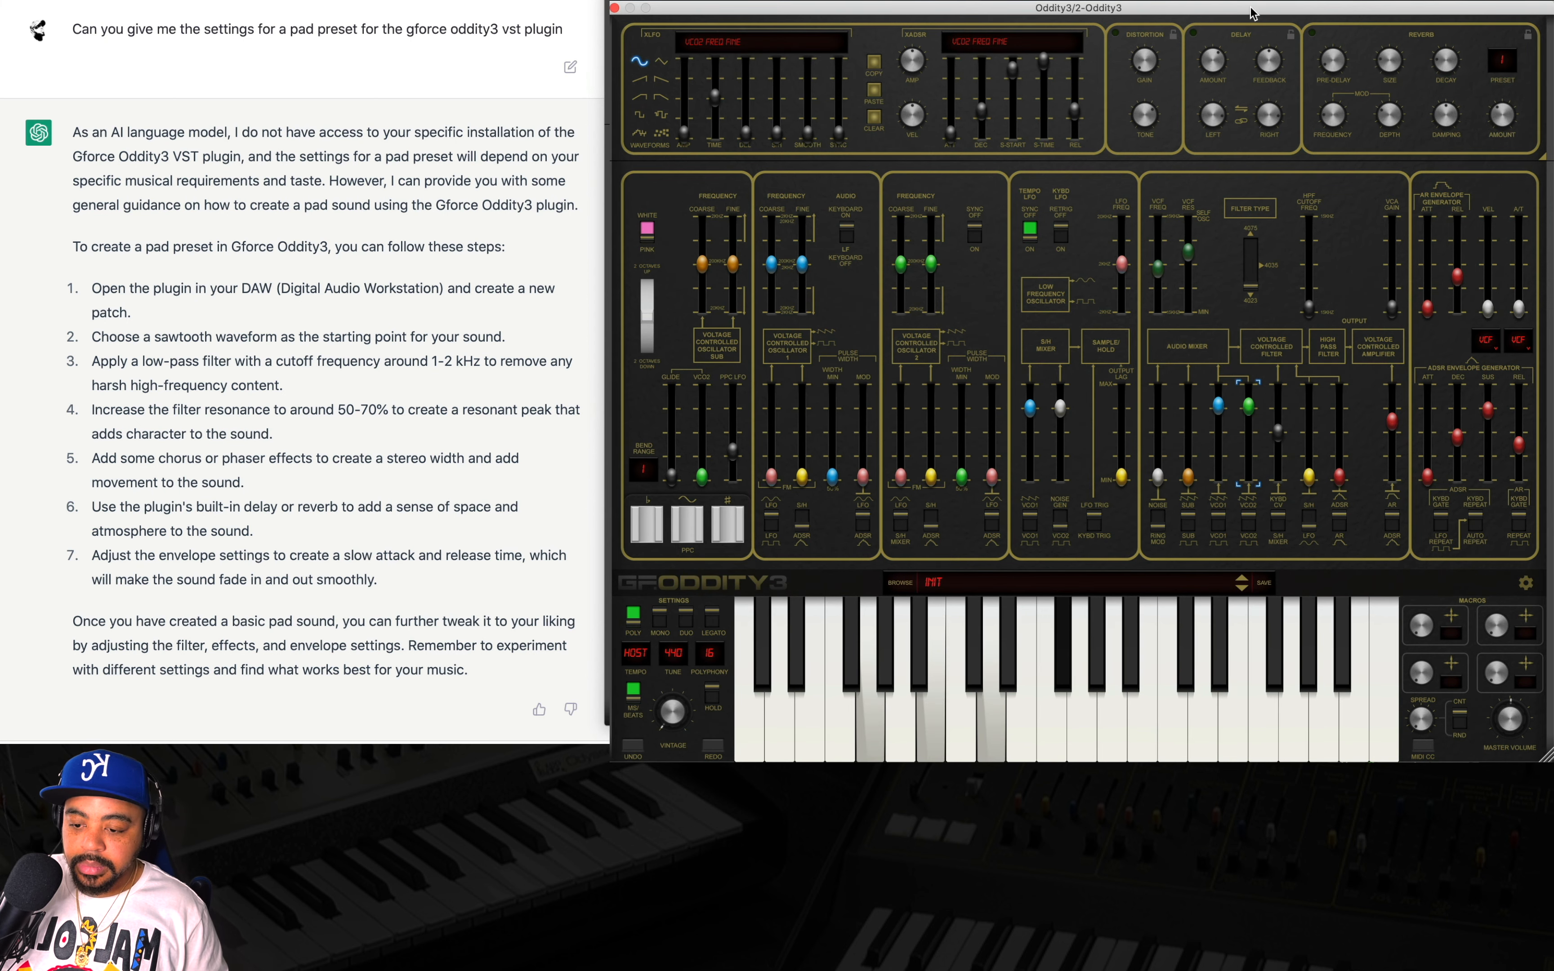
click(936, 262)
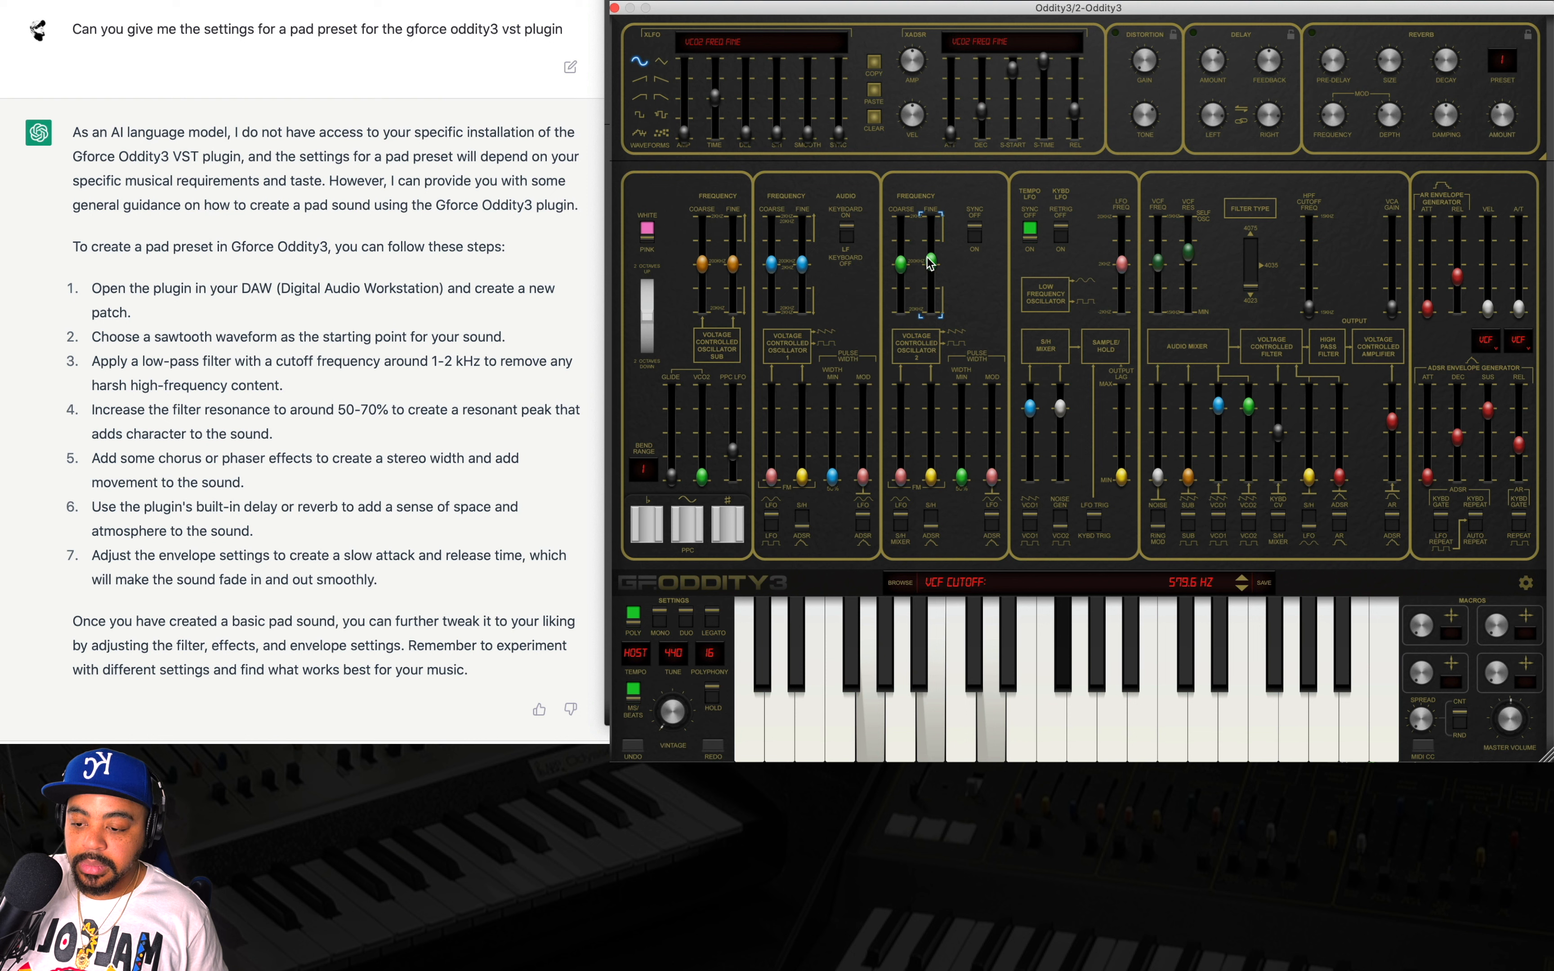
drag(929, 264, 935, 268)
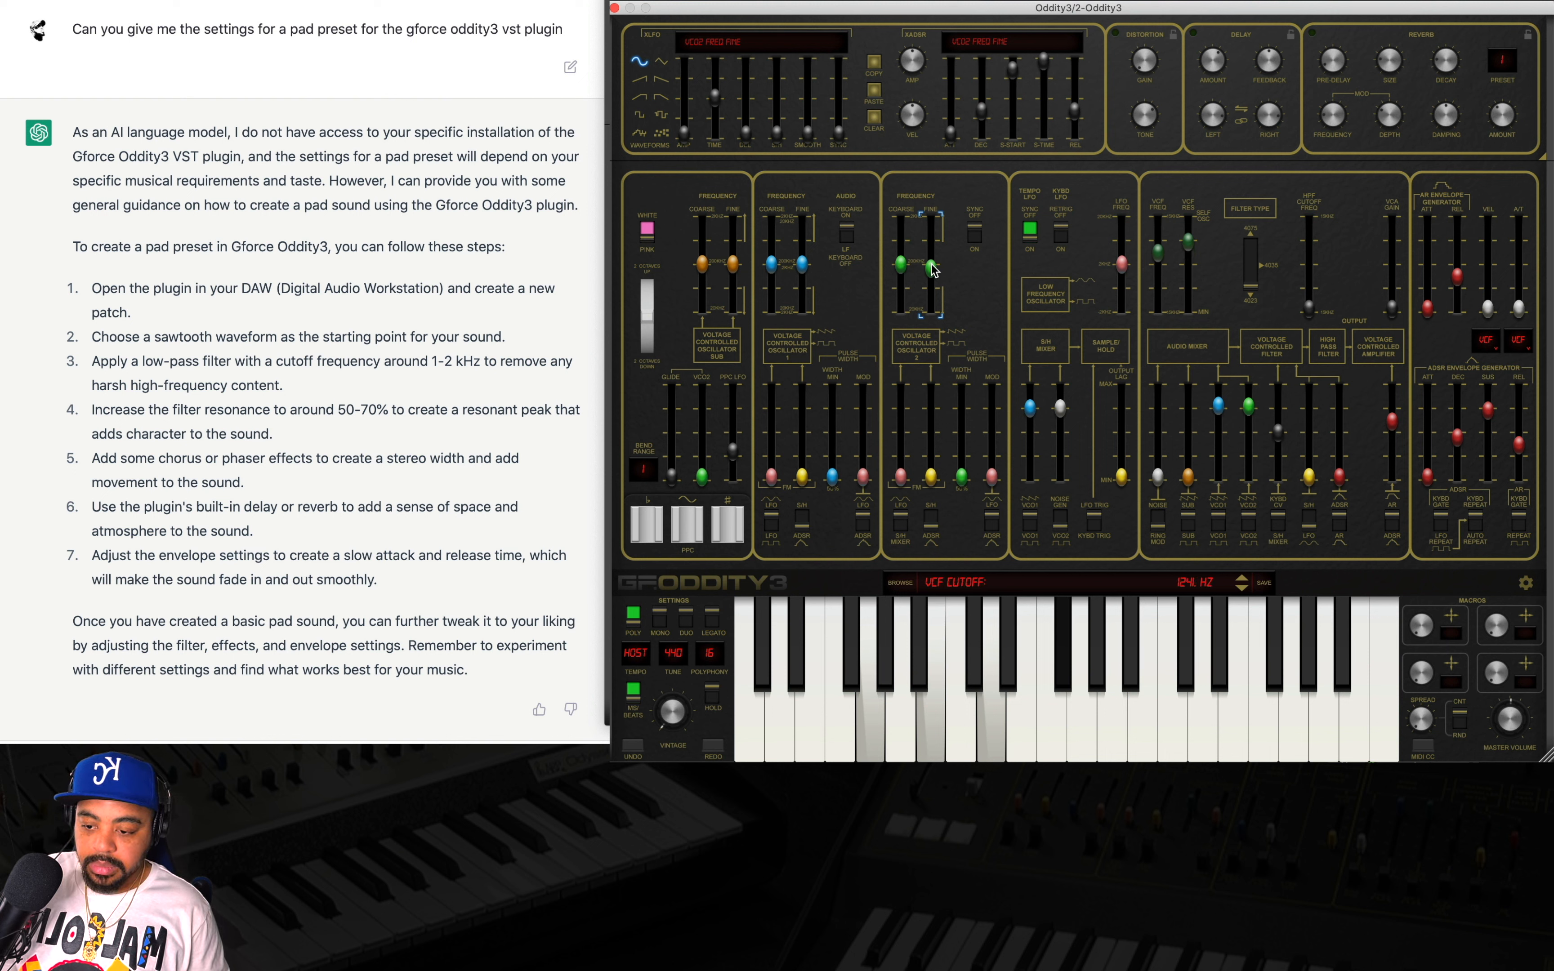
drag(931, 263, 932, 262)
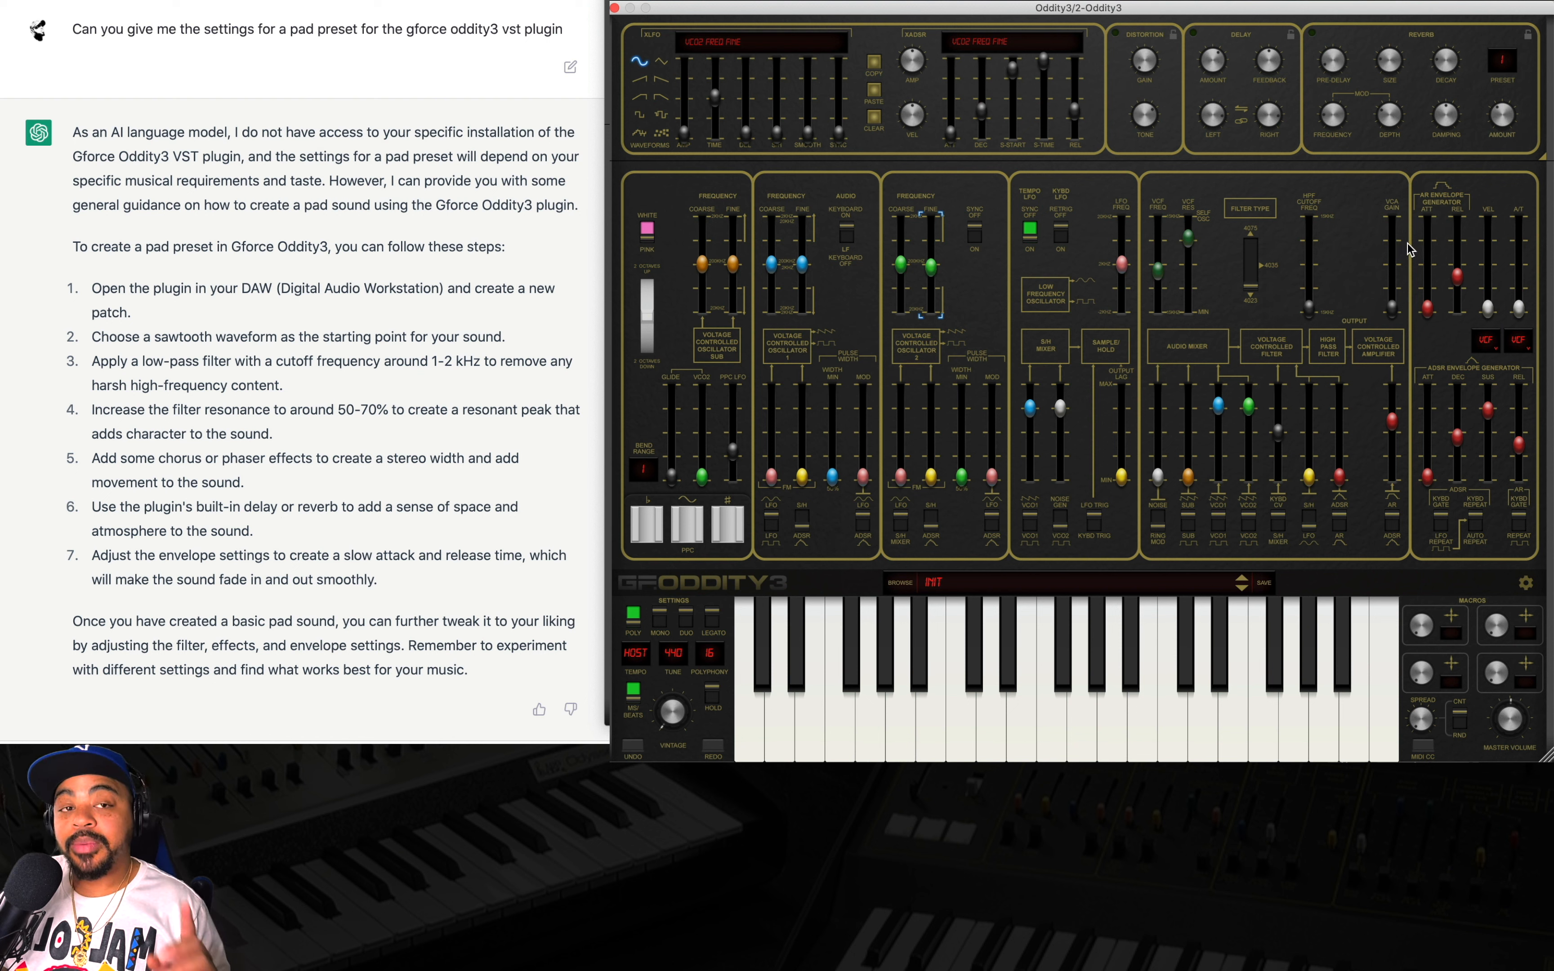
Turn on the delay, raise its feedback to about 0.79, and adjust its amount and left and right times
click(1192, 34)
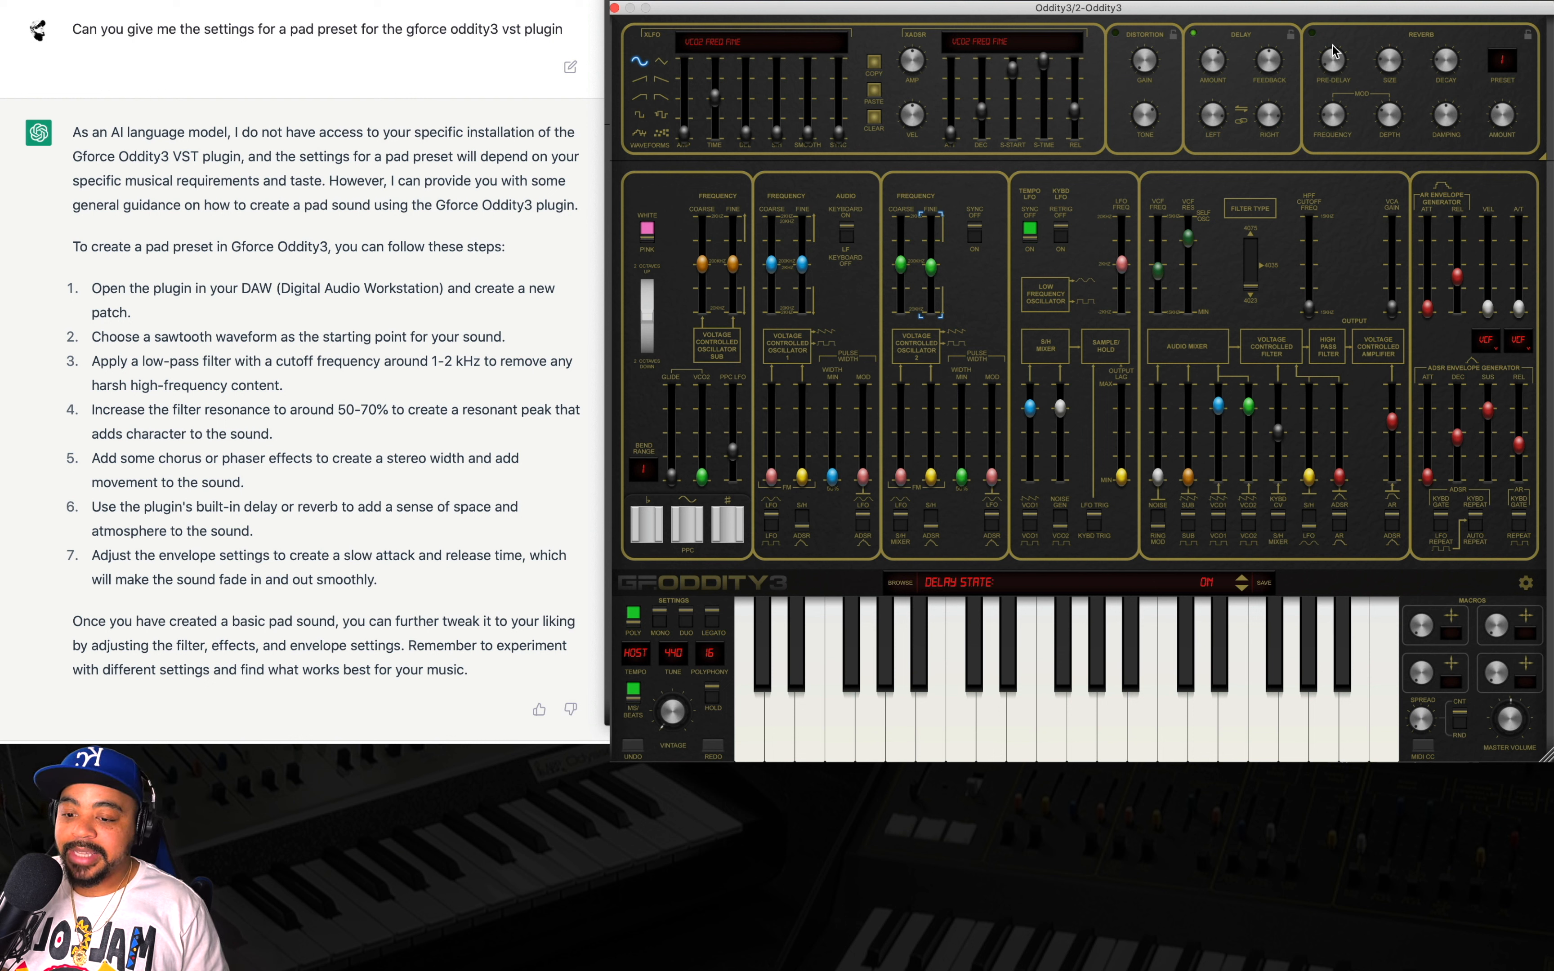
click(1292, 69)
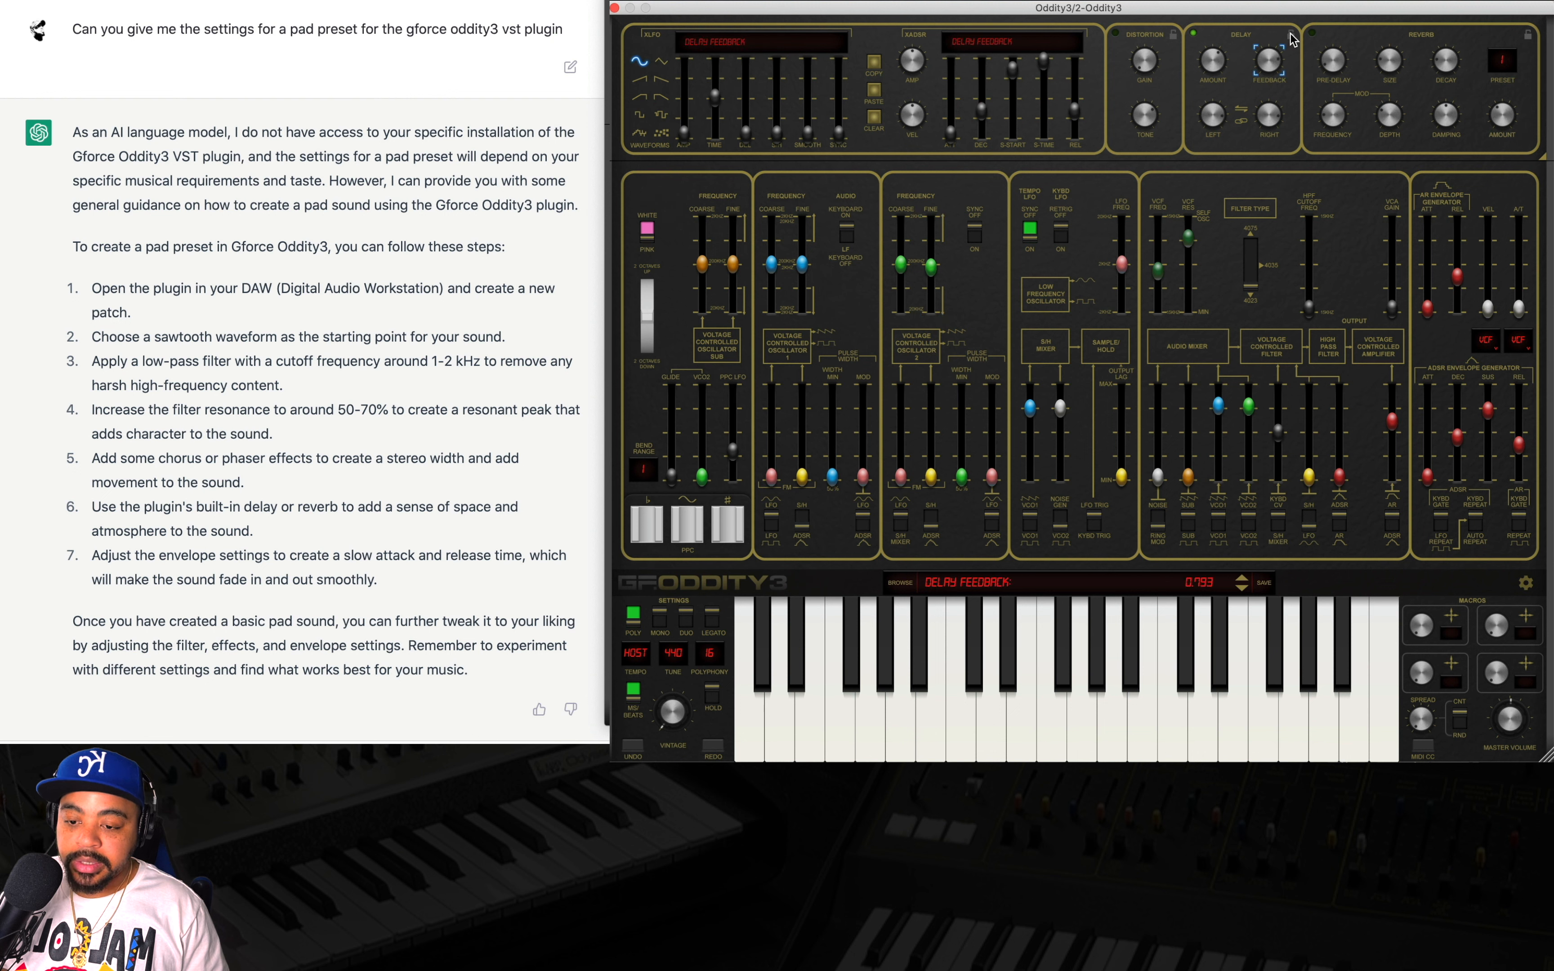
drag(1214, 61, 1216, 46)
click(1211, 115)
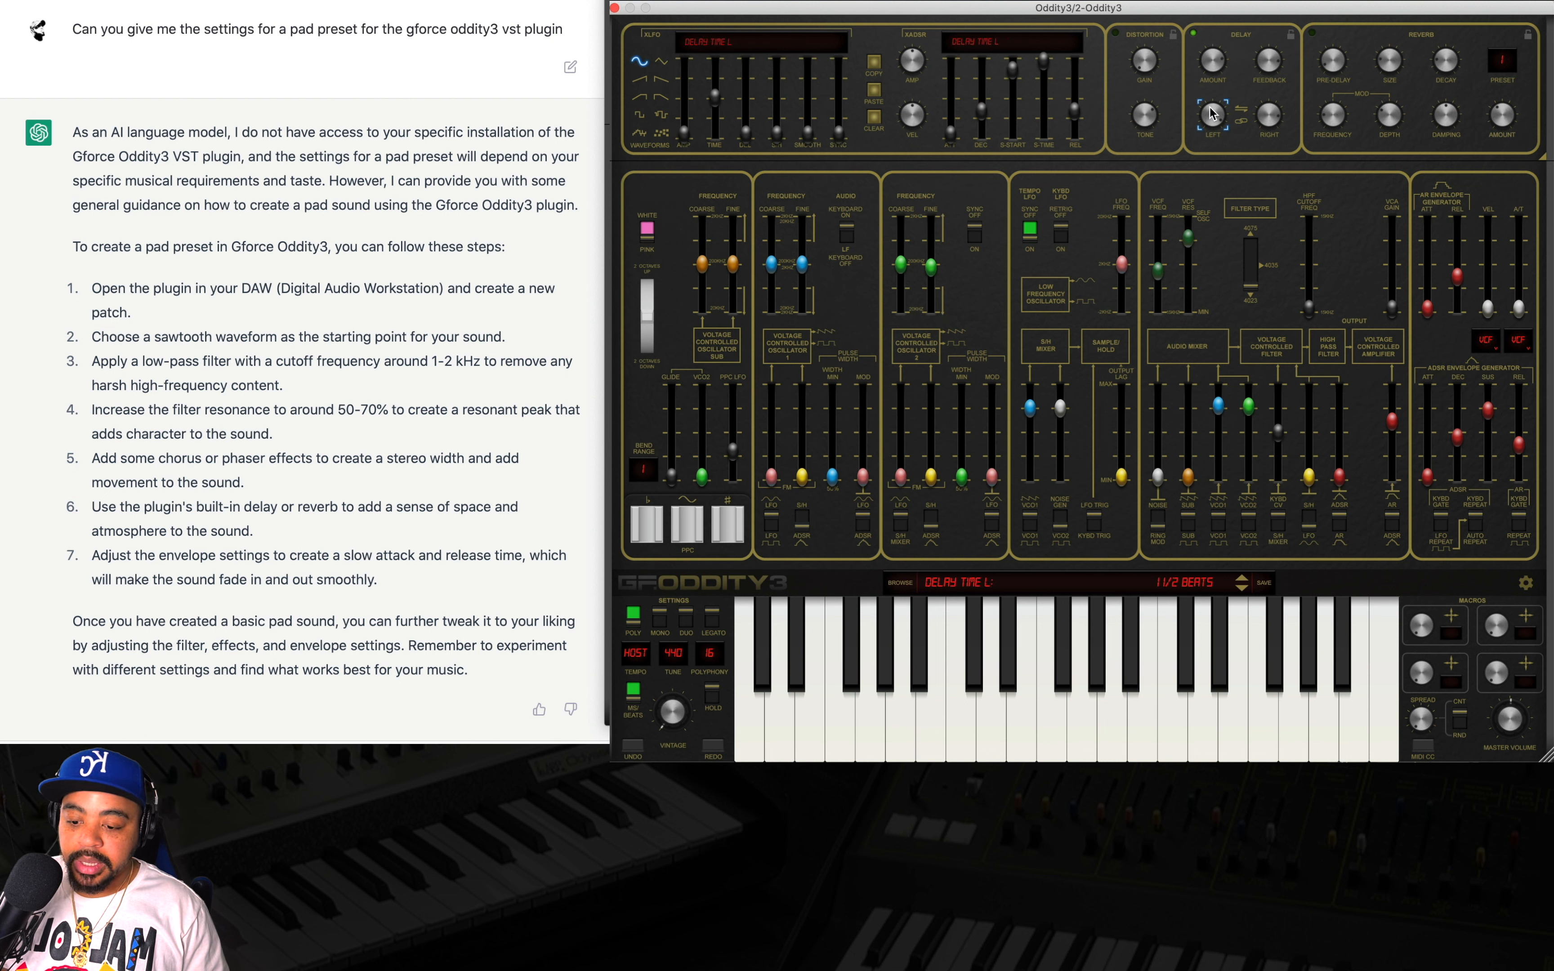
drag(1211, 114, 1228, 78)
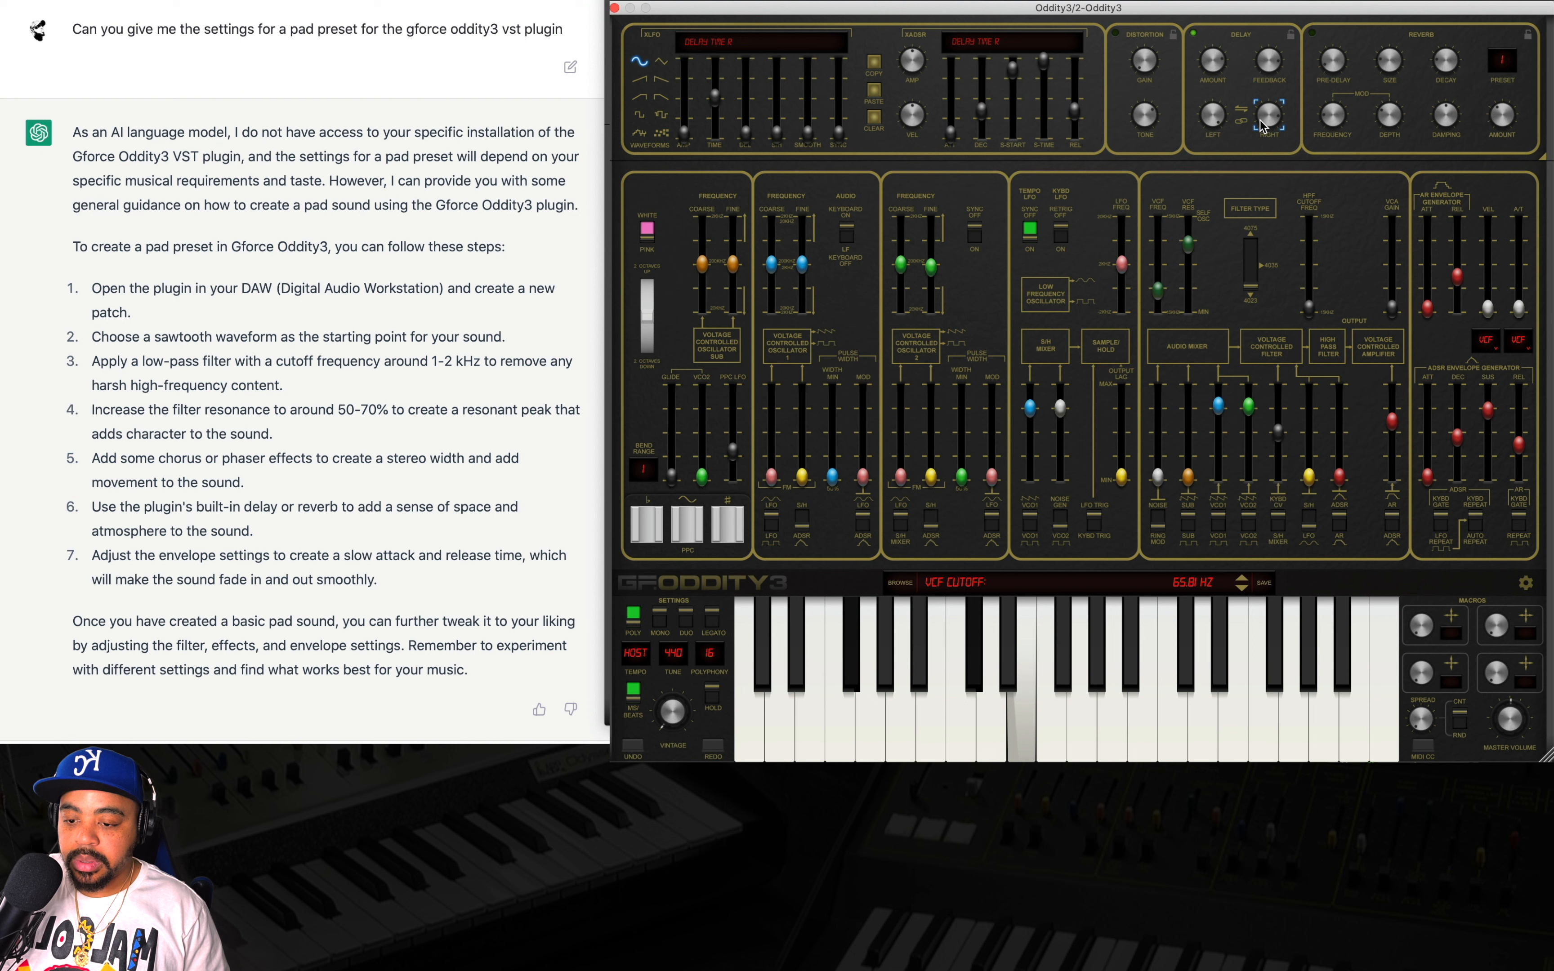
Reduce the delay feedback and lower the delay amount to about 0.04
drag(1260, 59, 1258, 117)
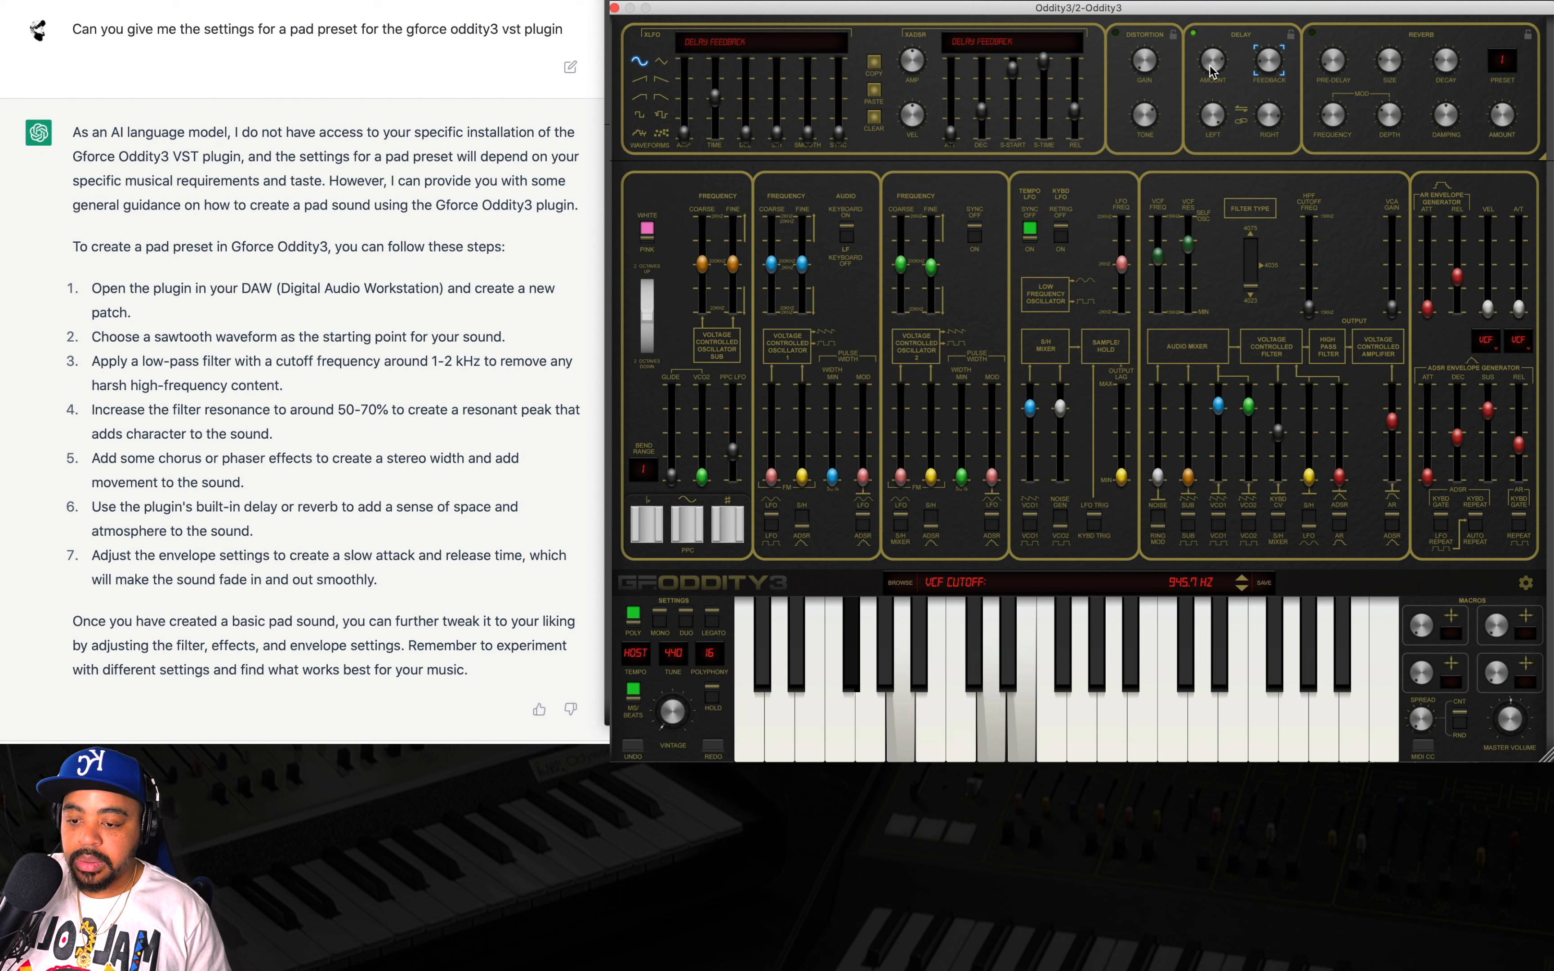
drag(1209, 66, 1207, 111)
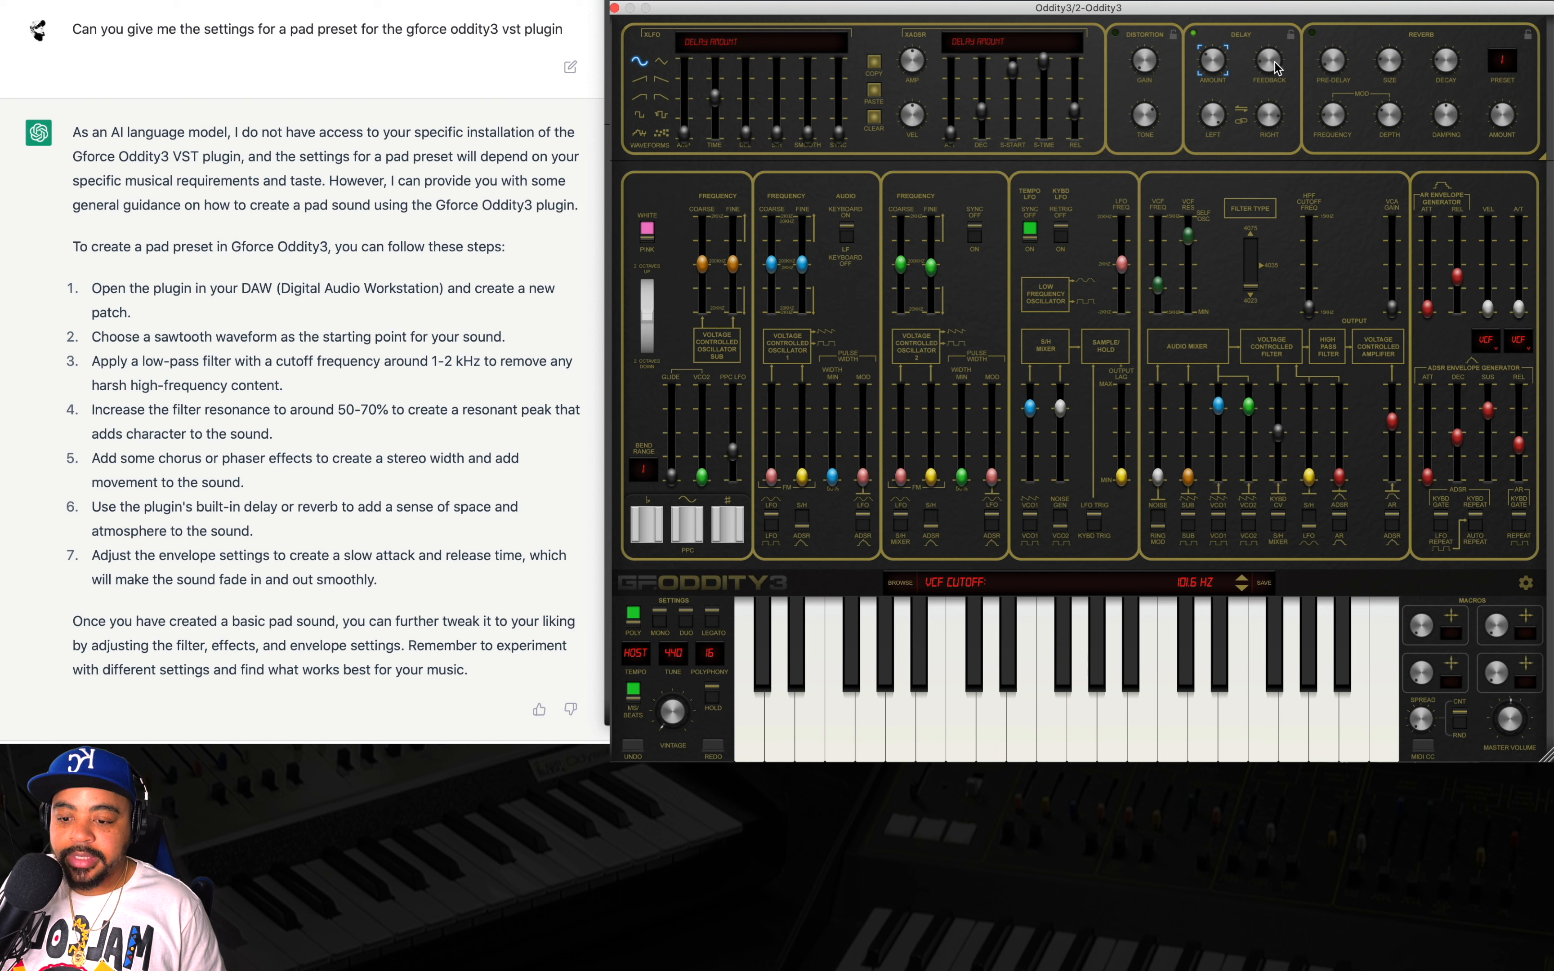
drag(1223, 69, 1213, 86)
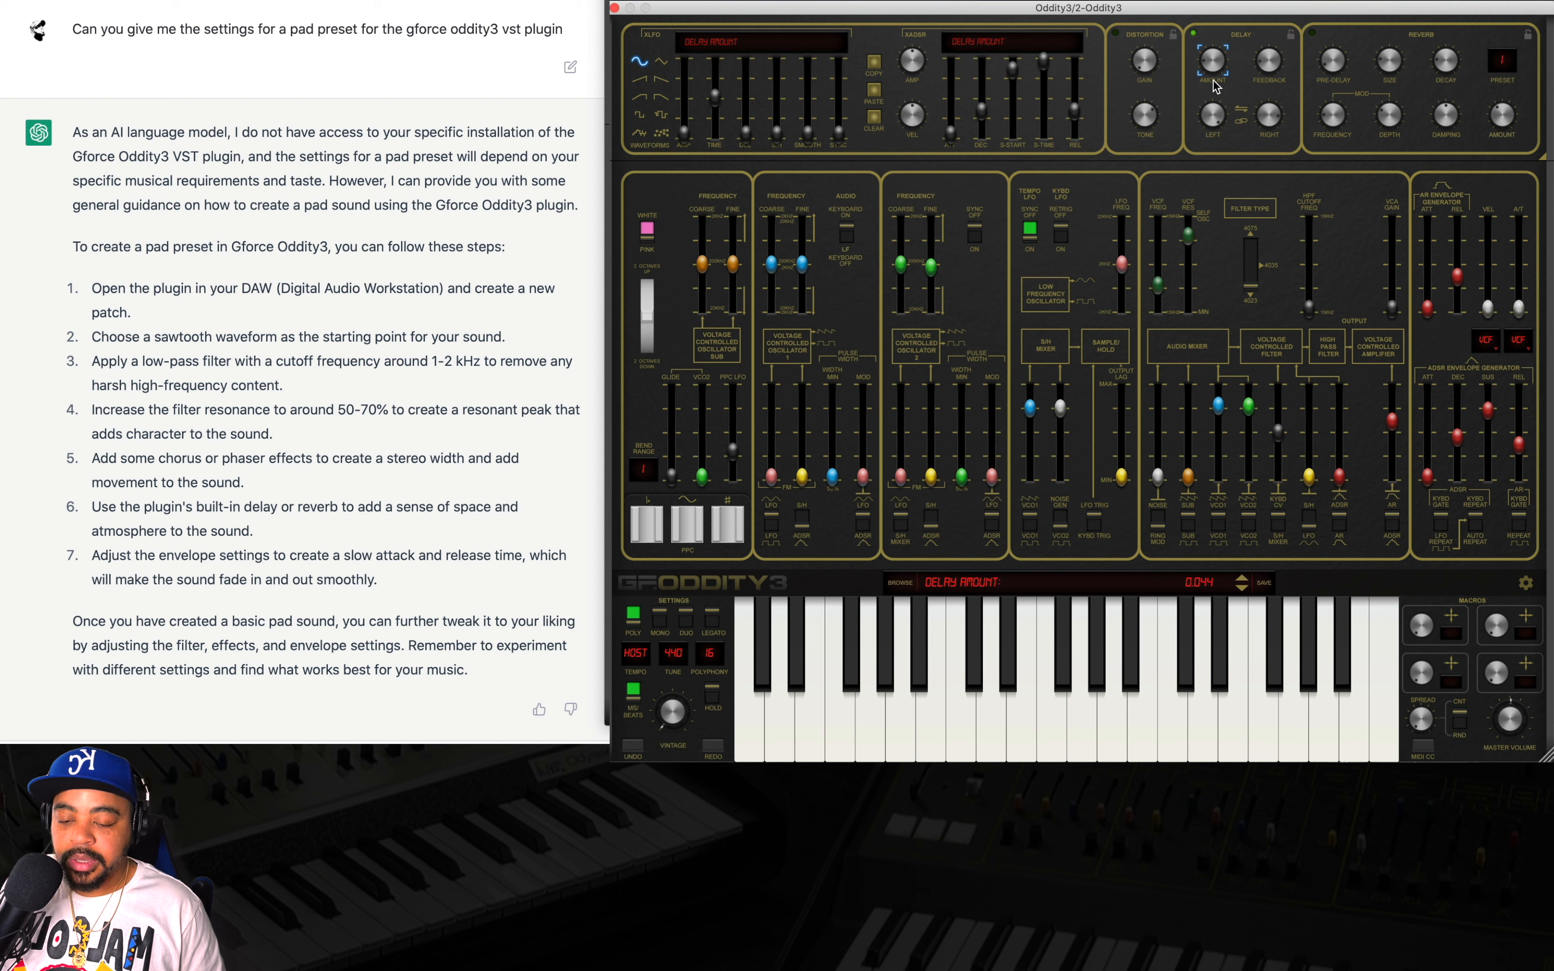
Turn on the reverb, raise its size and decay, and set its mix amount to about 0.83
click(1314, 33)
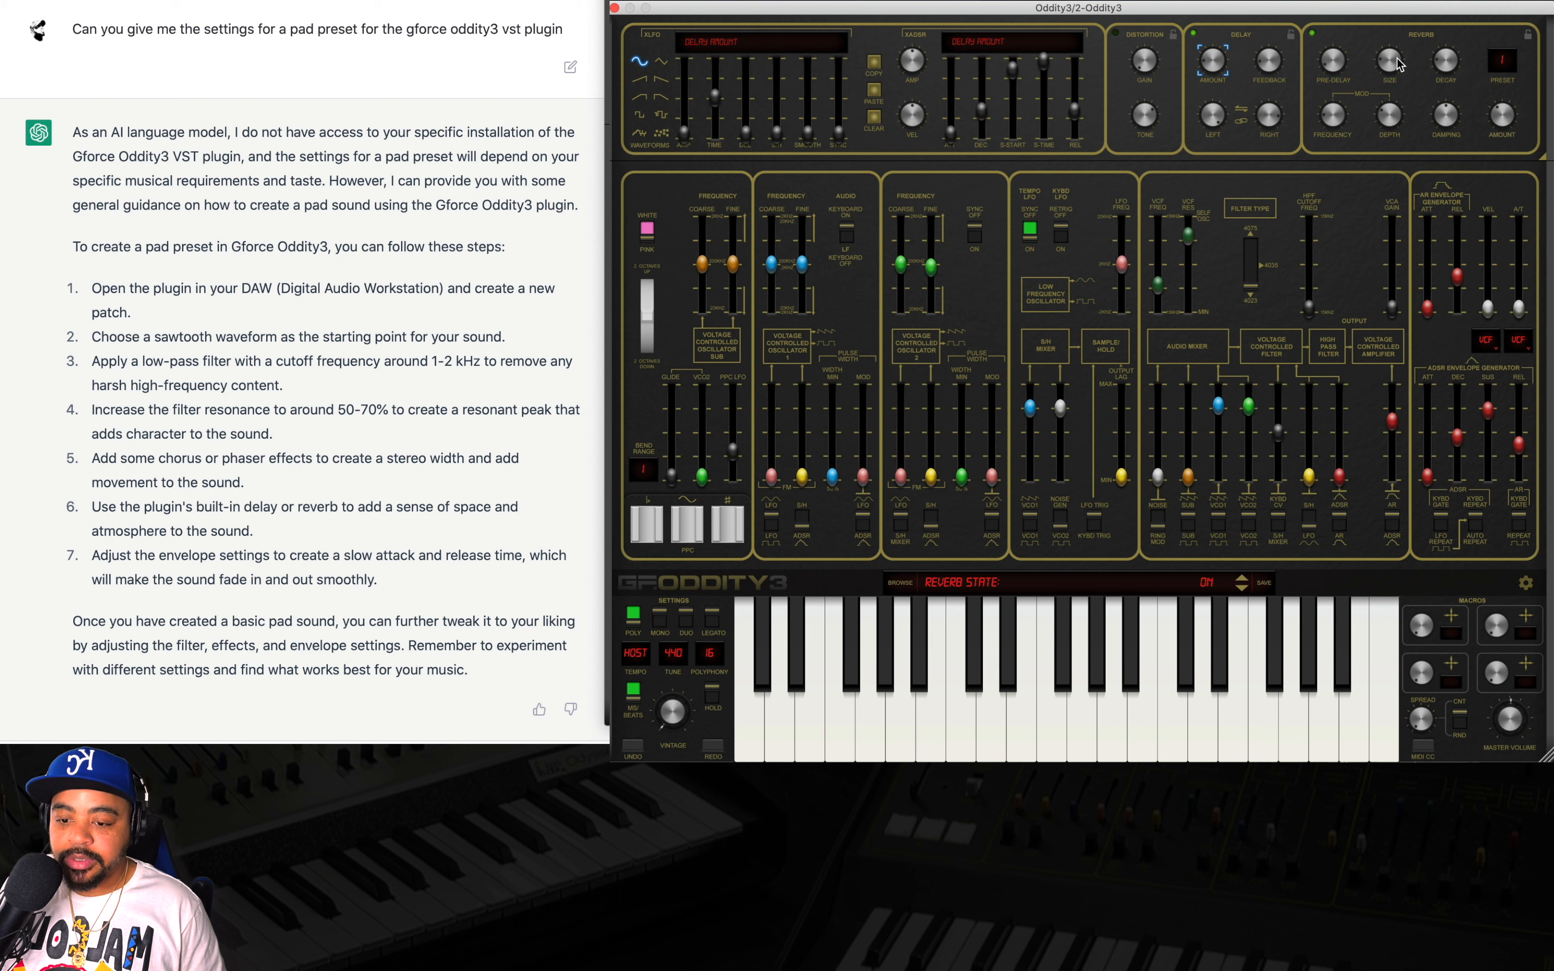
drag(1397, 59, 1411, 22)
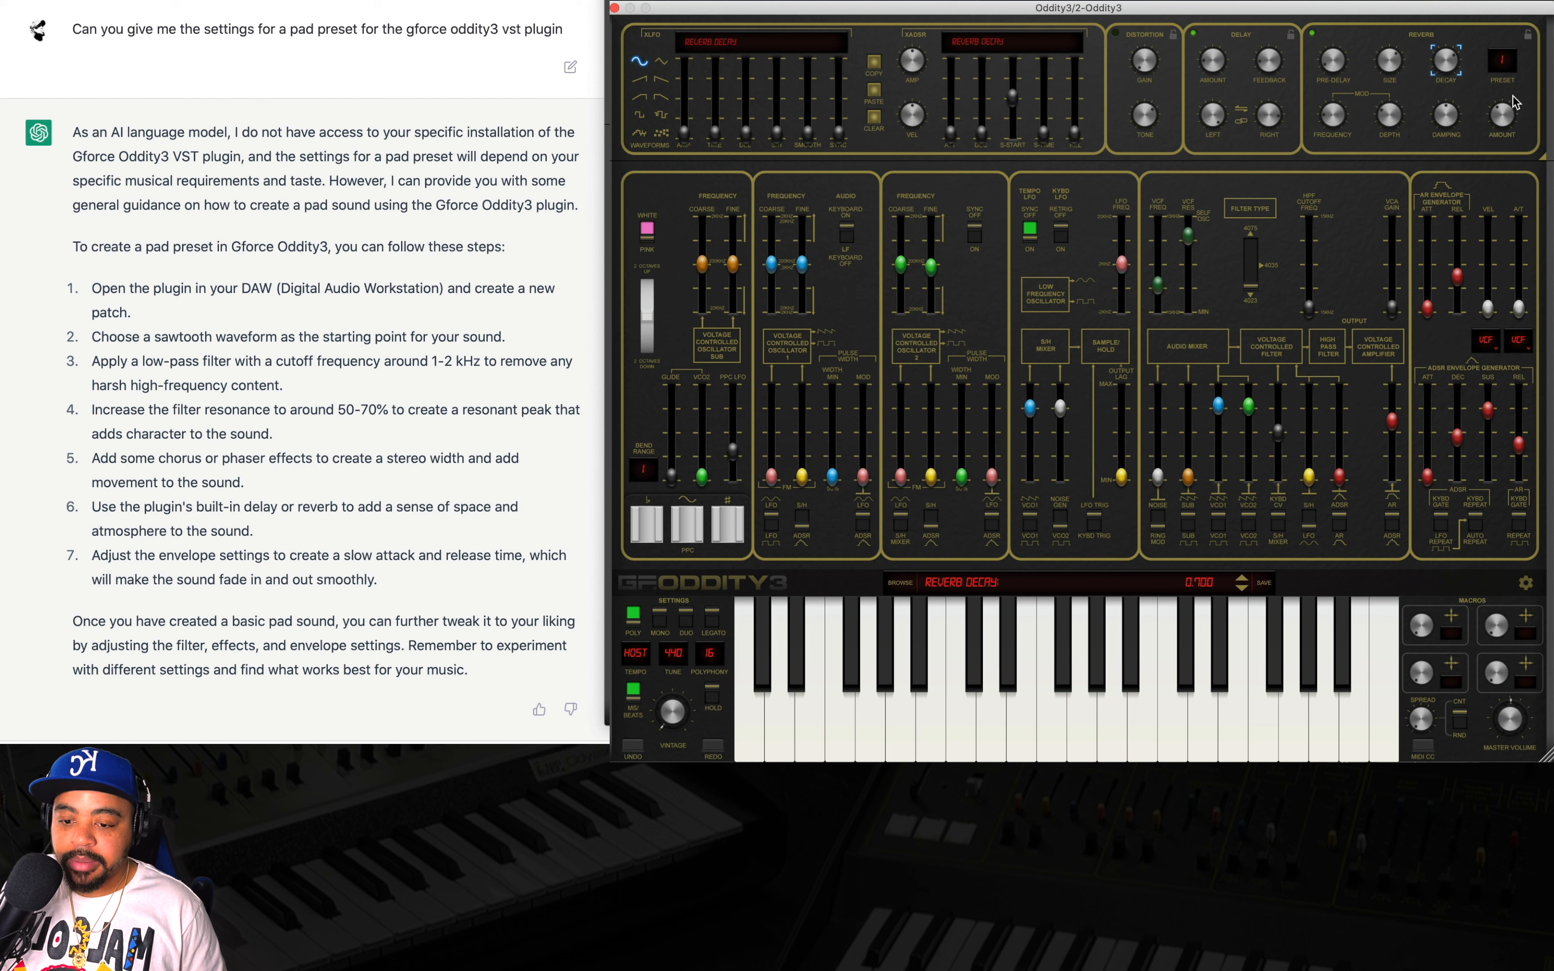
drag(1509, 117, 1505, 70)
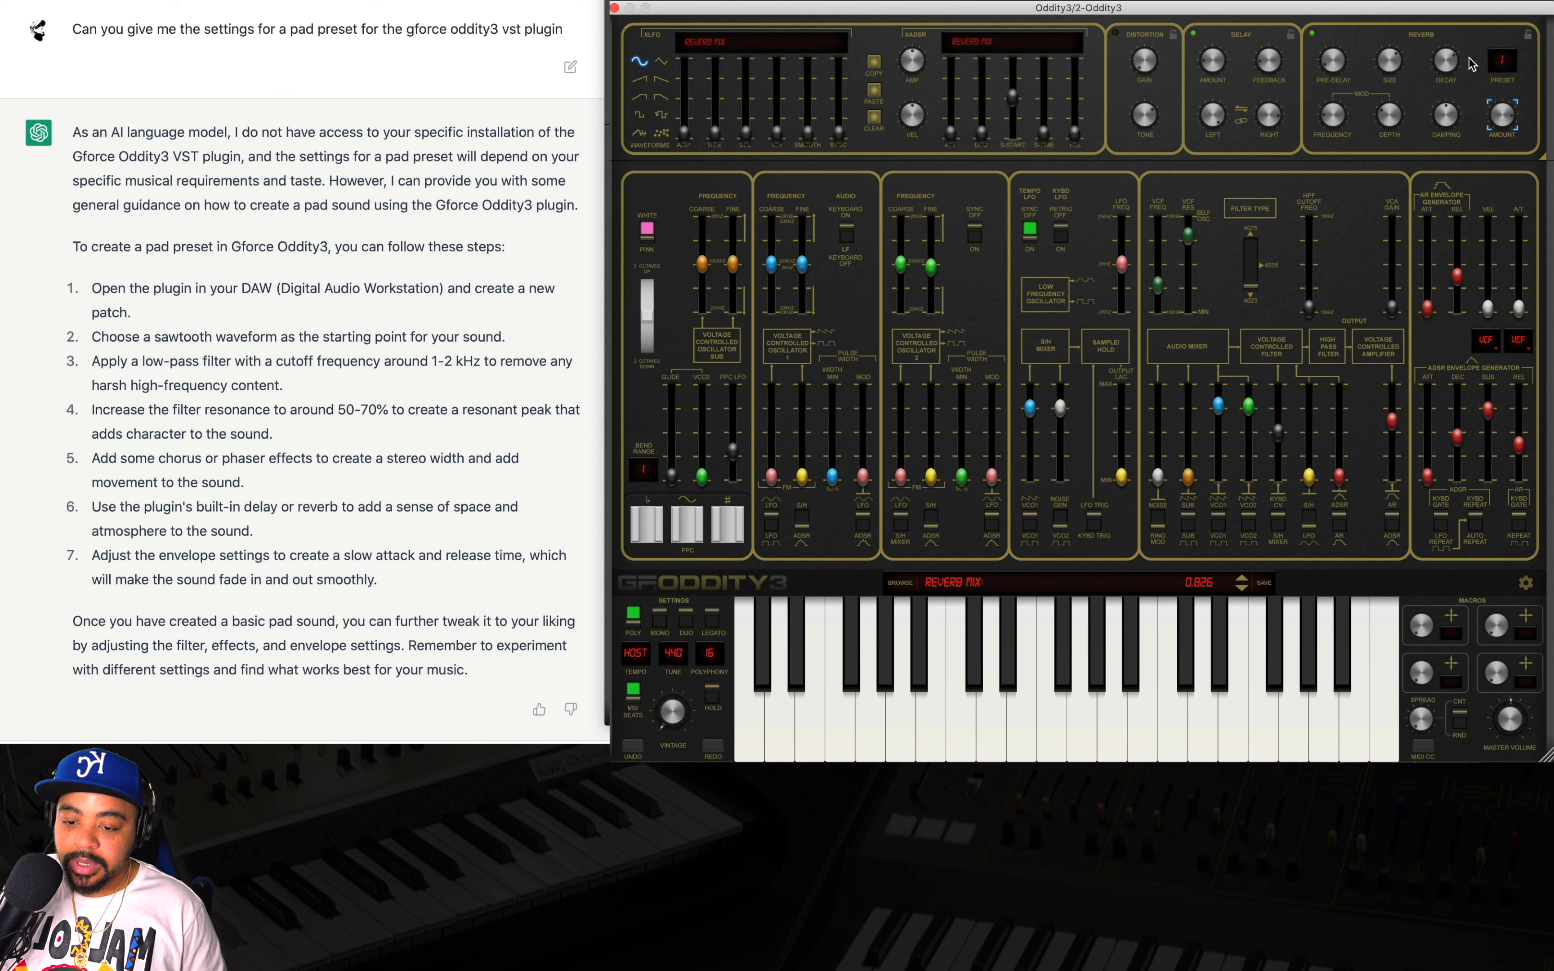
drag(1390, 63, 1390, 47)
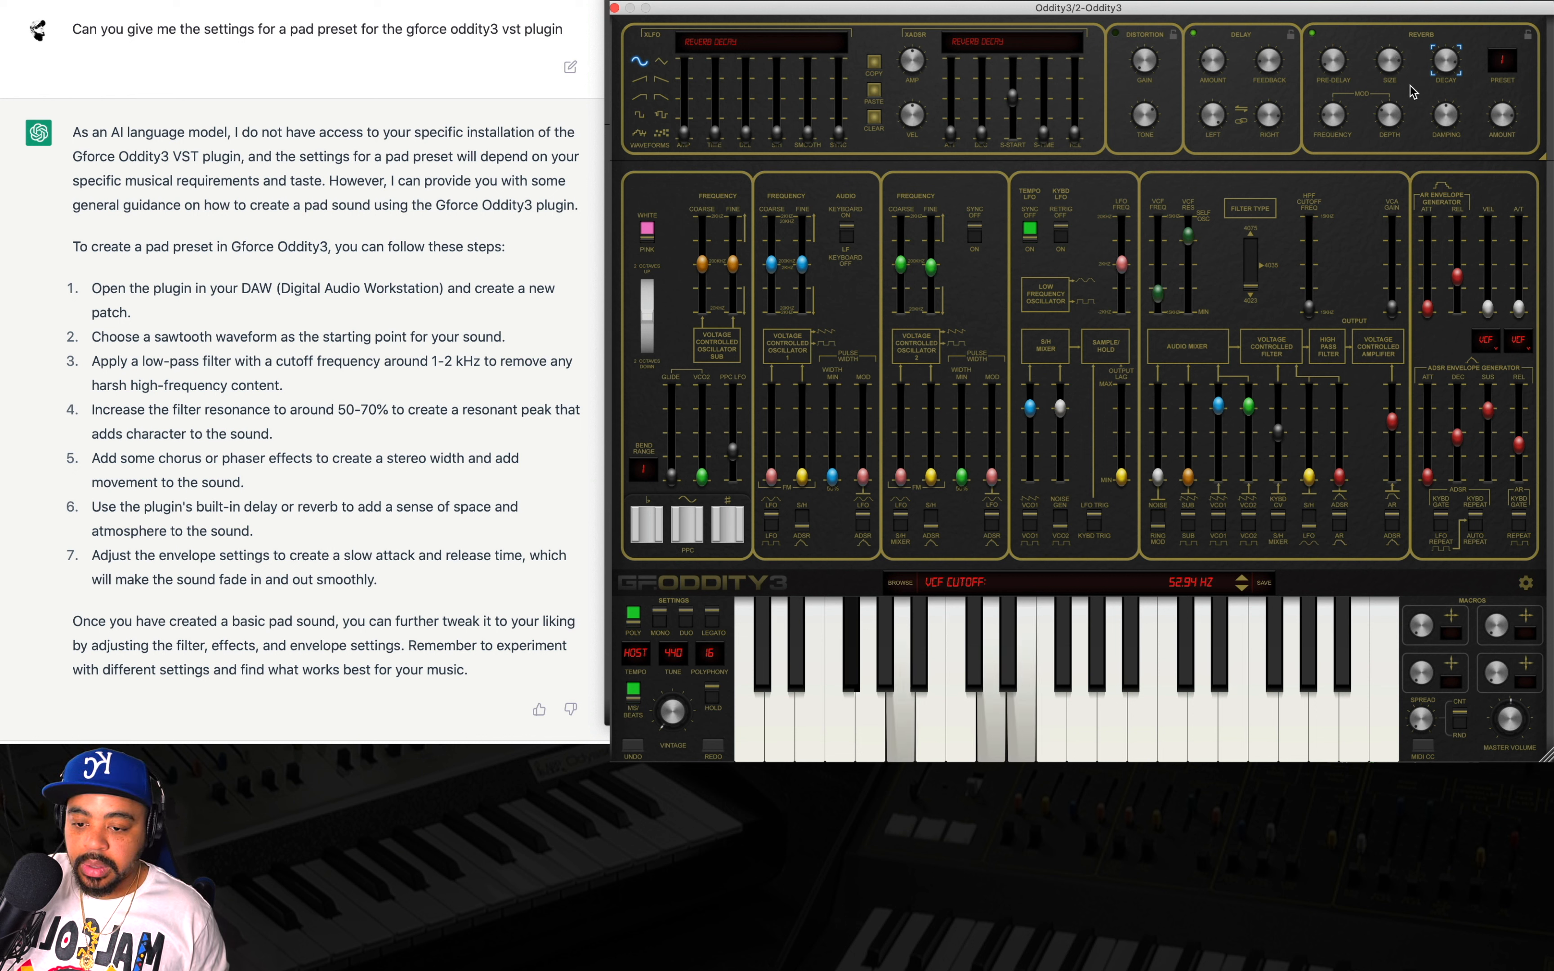
Adjust the reverb damping, modulation depth and modulation frequency, and set the pre-delay to about 0.24
click(1439, 111)
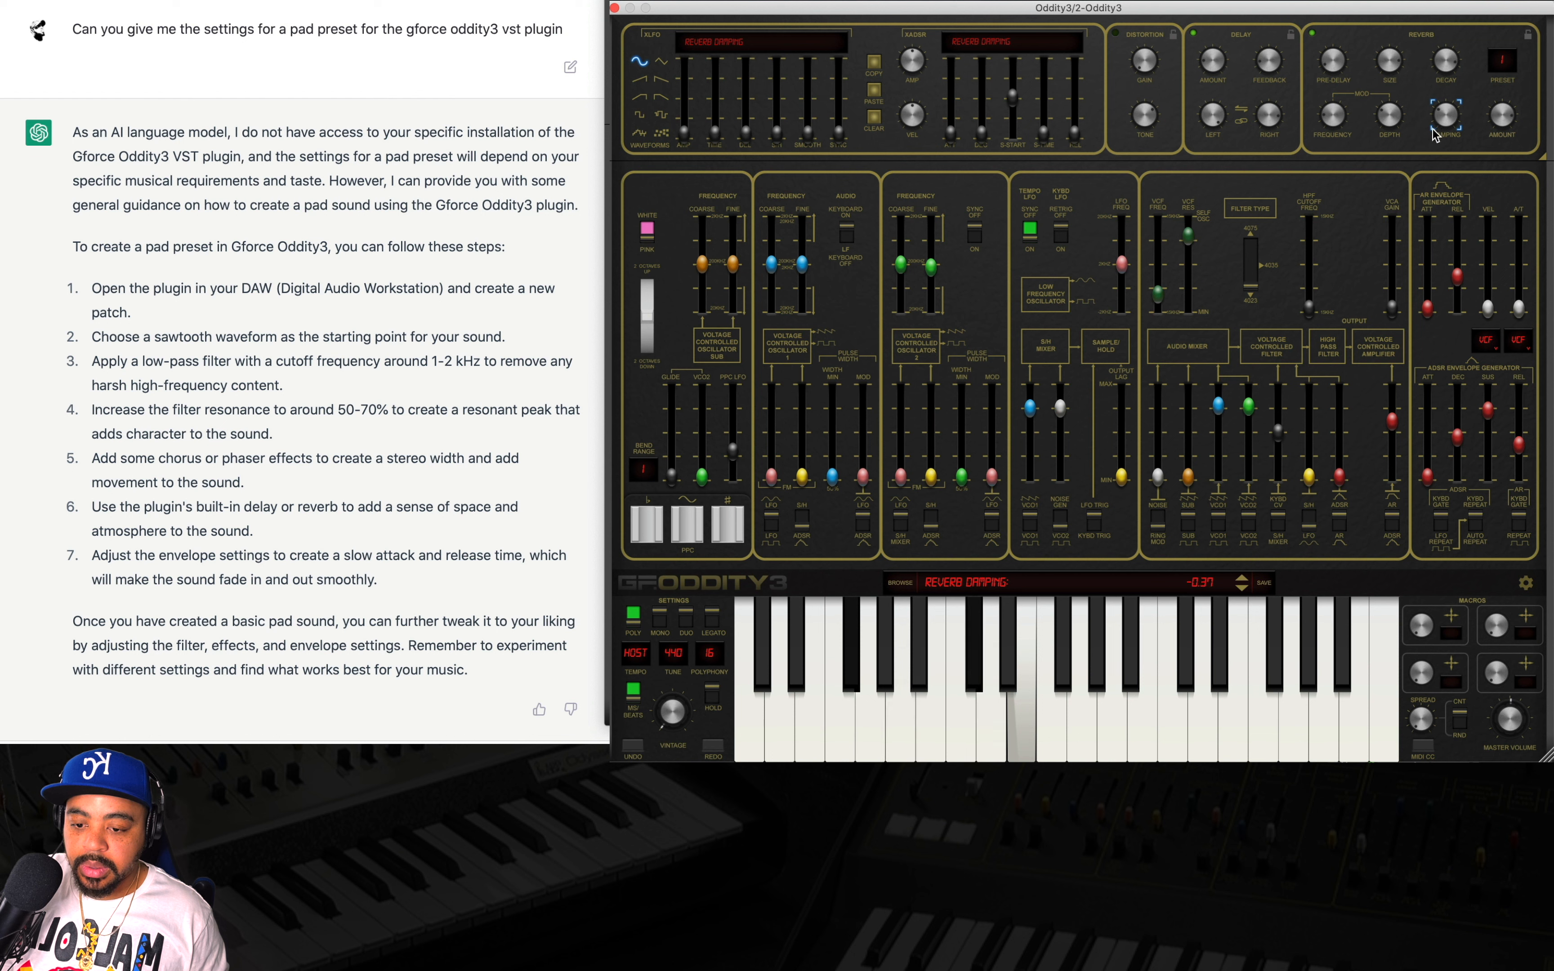
drag(1434, 134, 1424, 153)
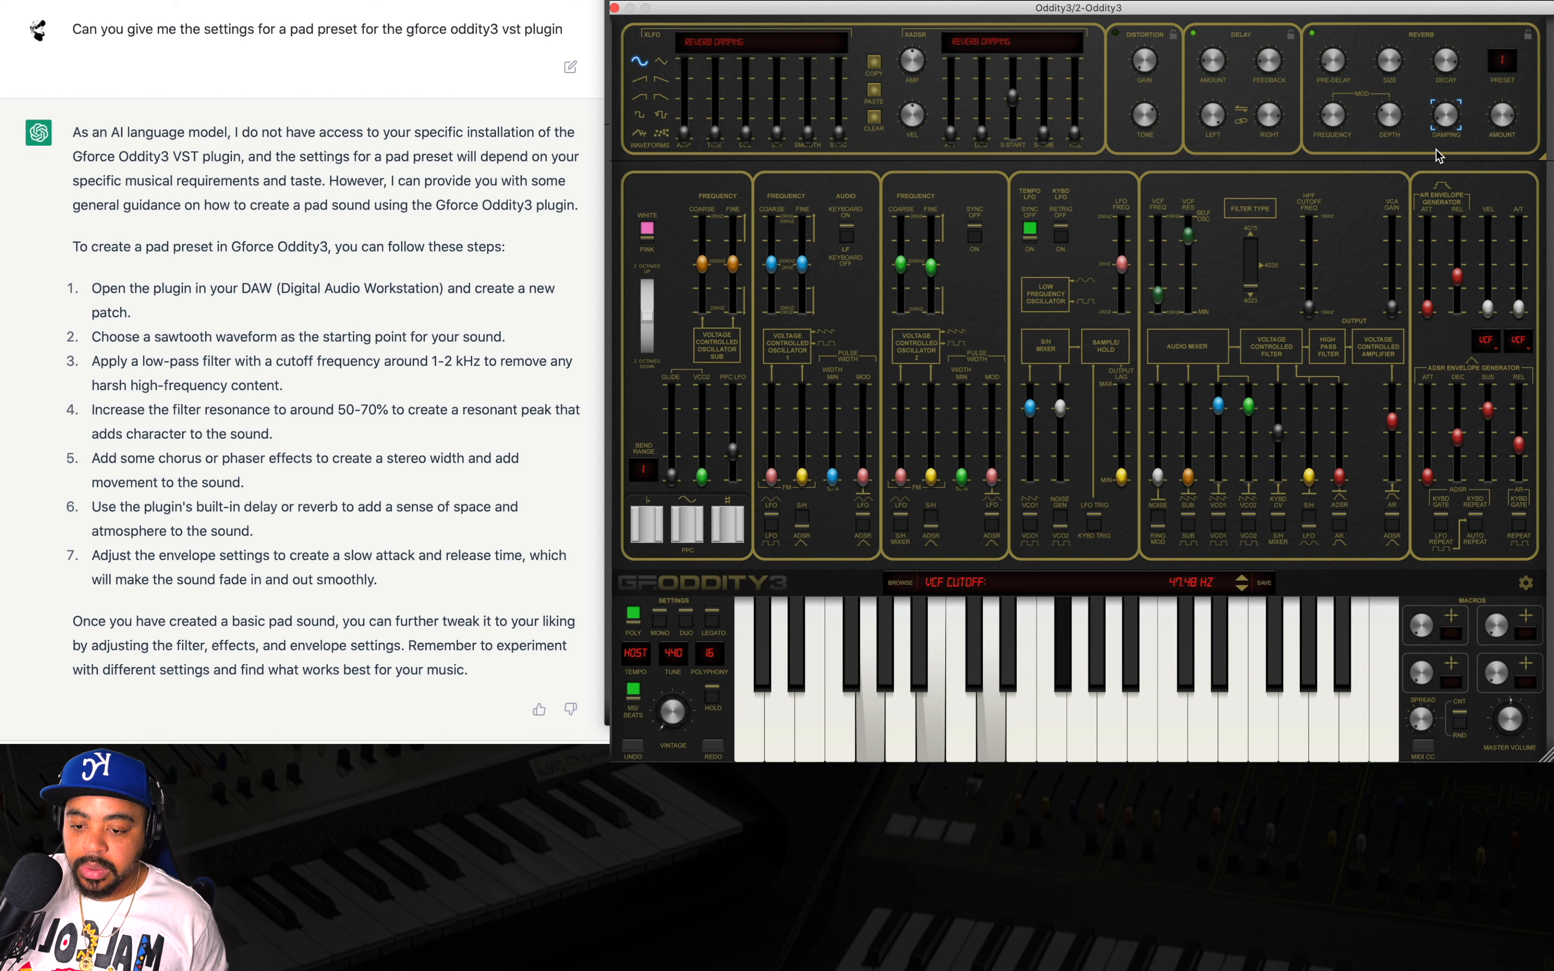
mouse_move(1344, 45)
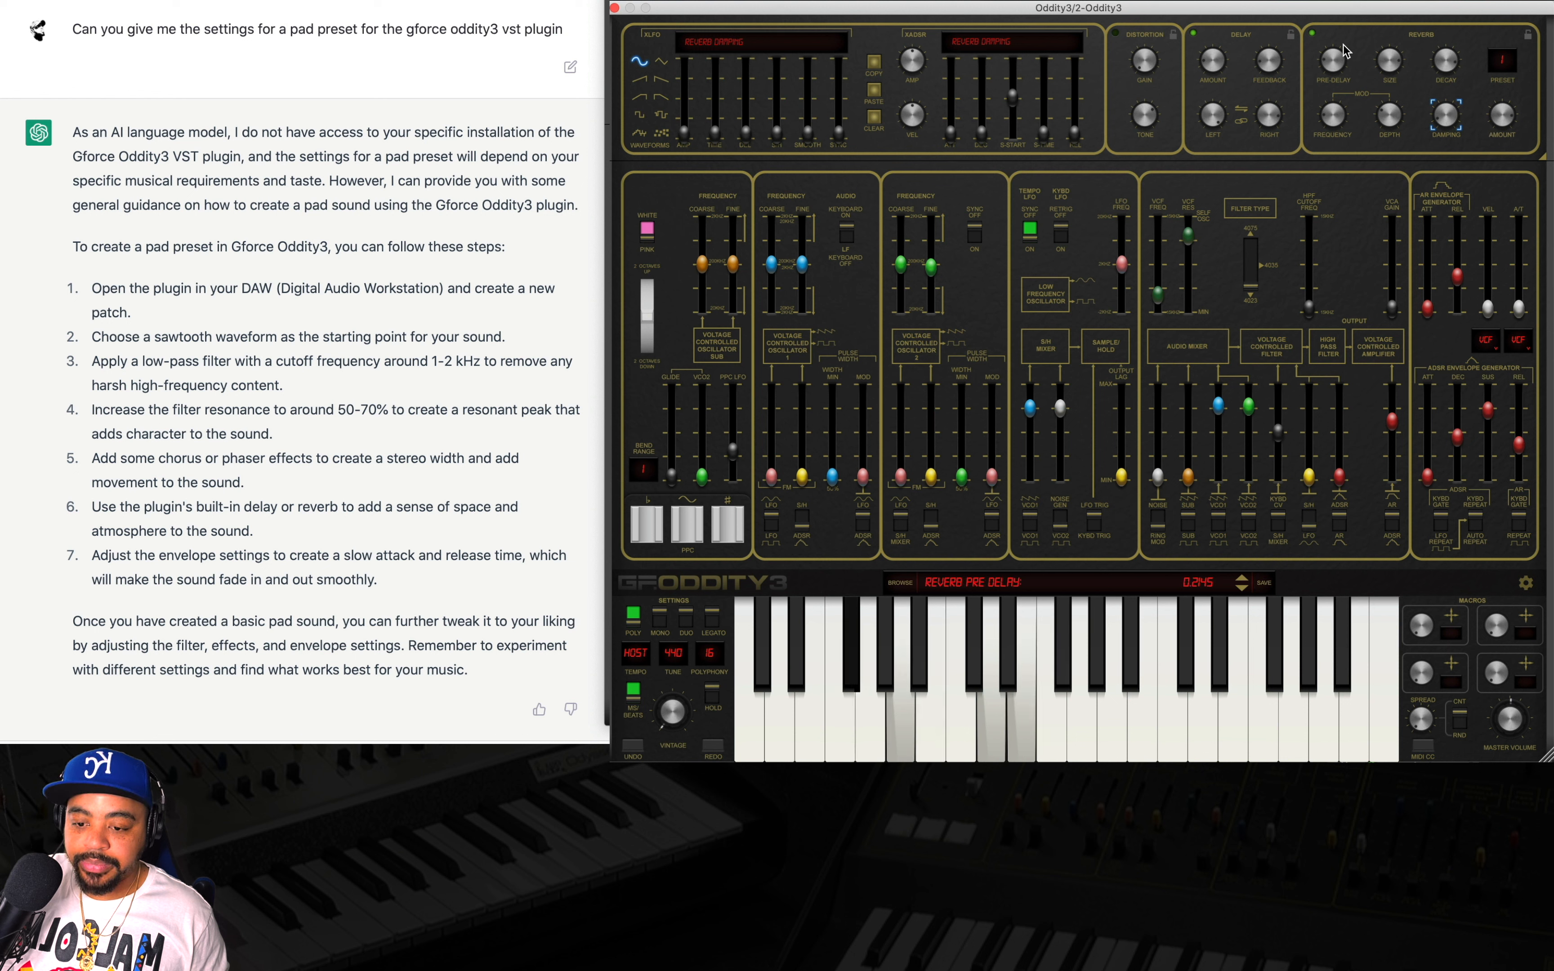
drag(1343, 44, 1344, 43)
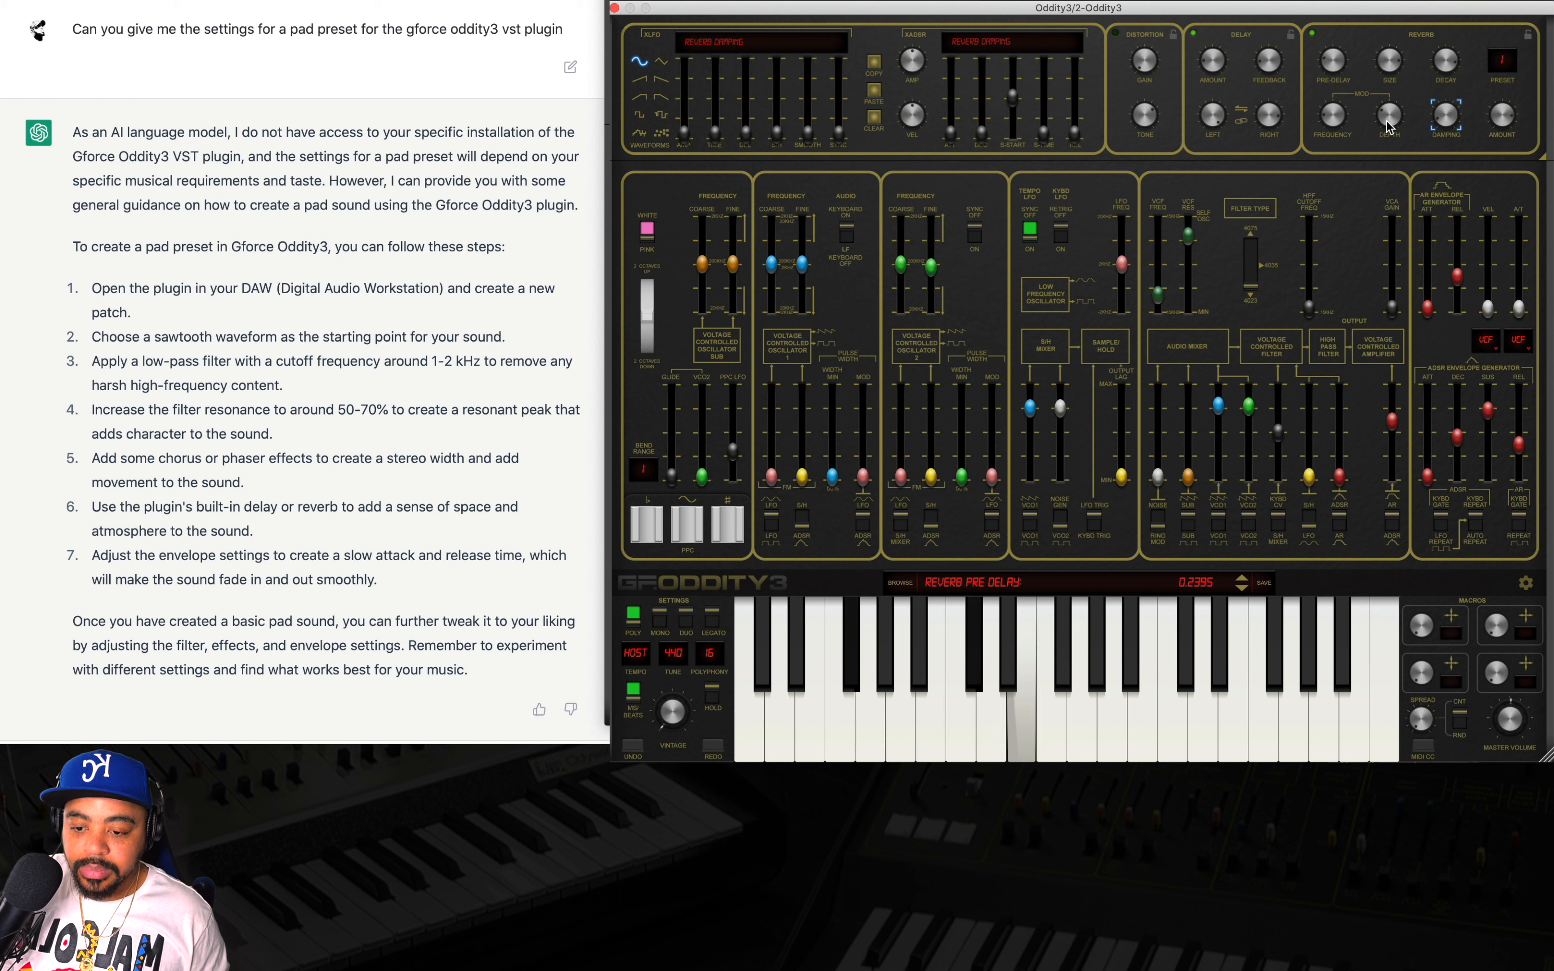
mouse_move(1386, 120)
mouse_down()
mouse_move(1396, 83)
mouse_move(1339, 86)
mouse_move(1387, 107)
mouse_up()
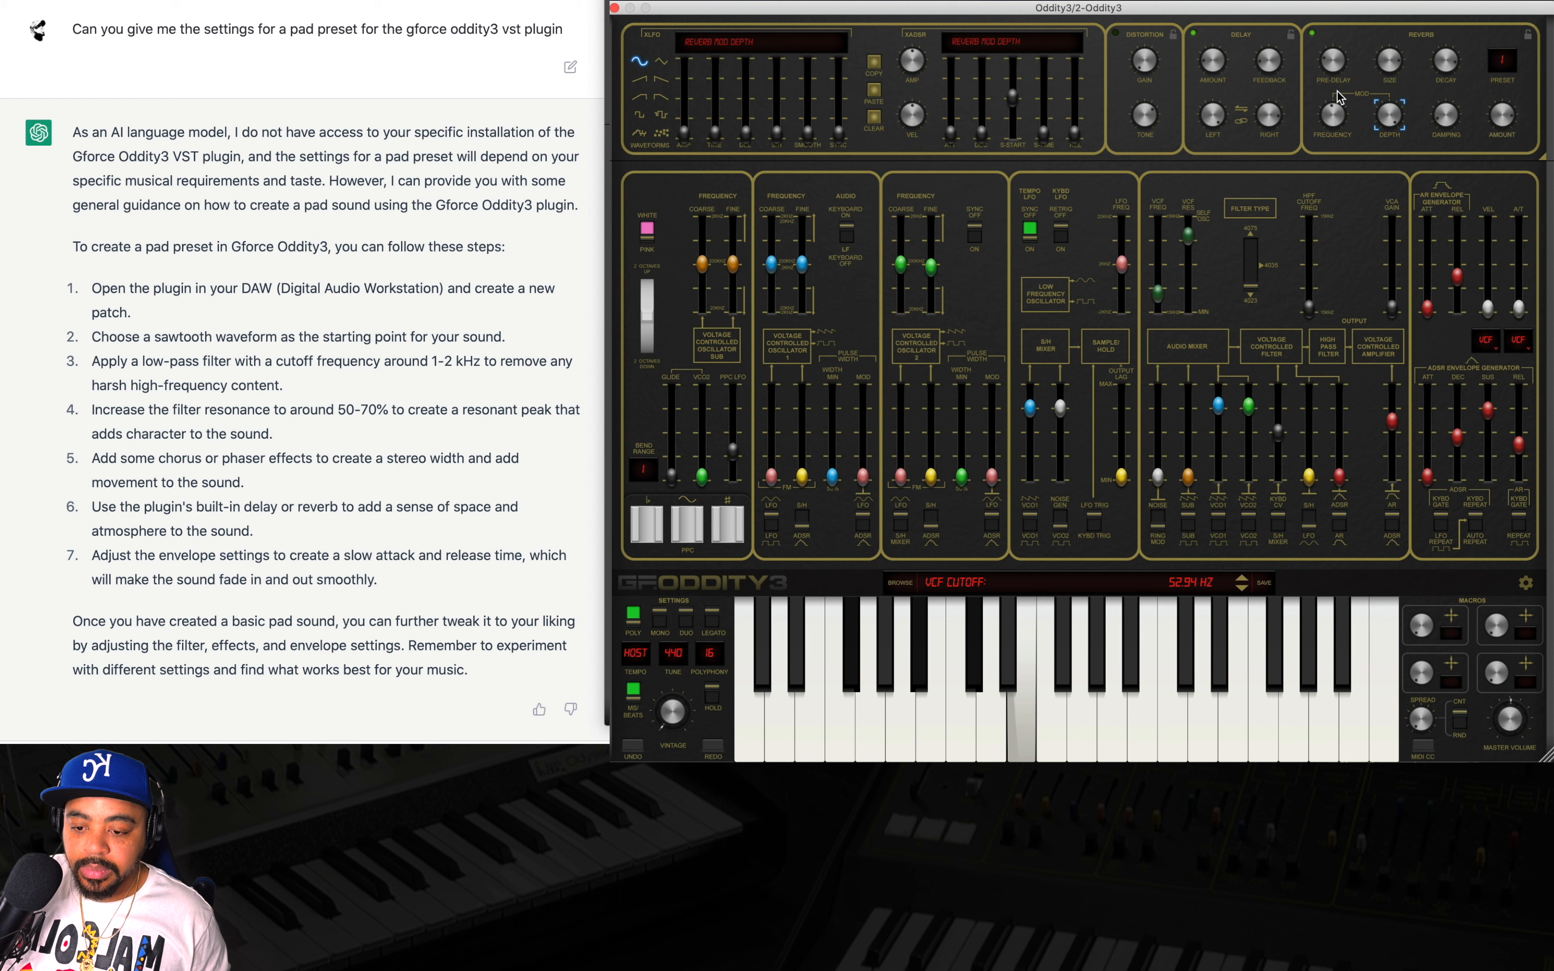
drag(1338, 115, 1335, 122)
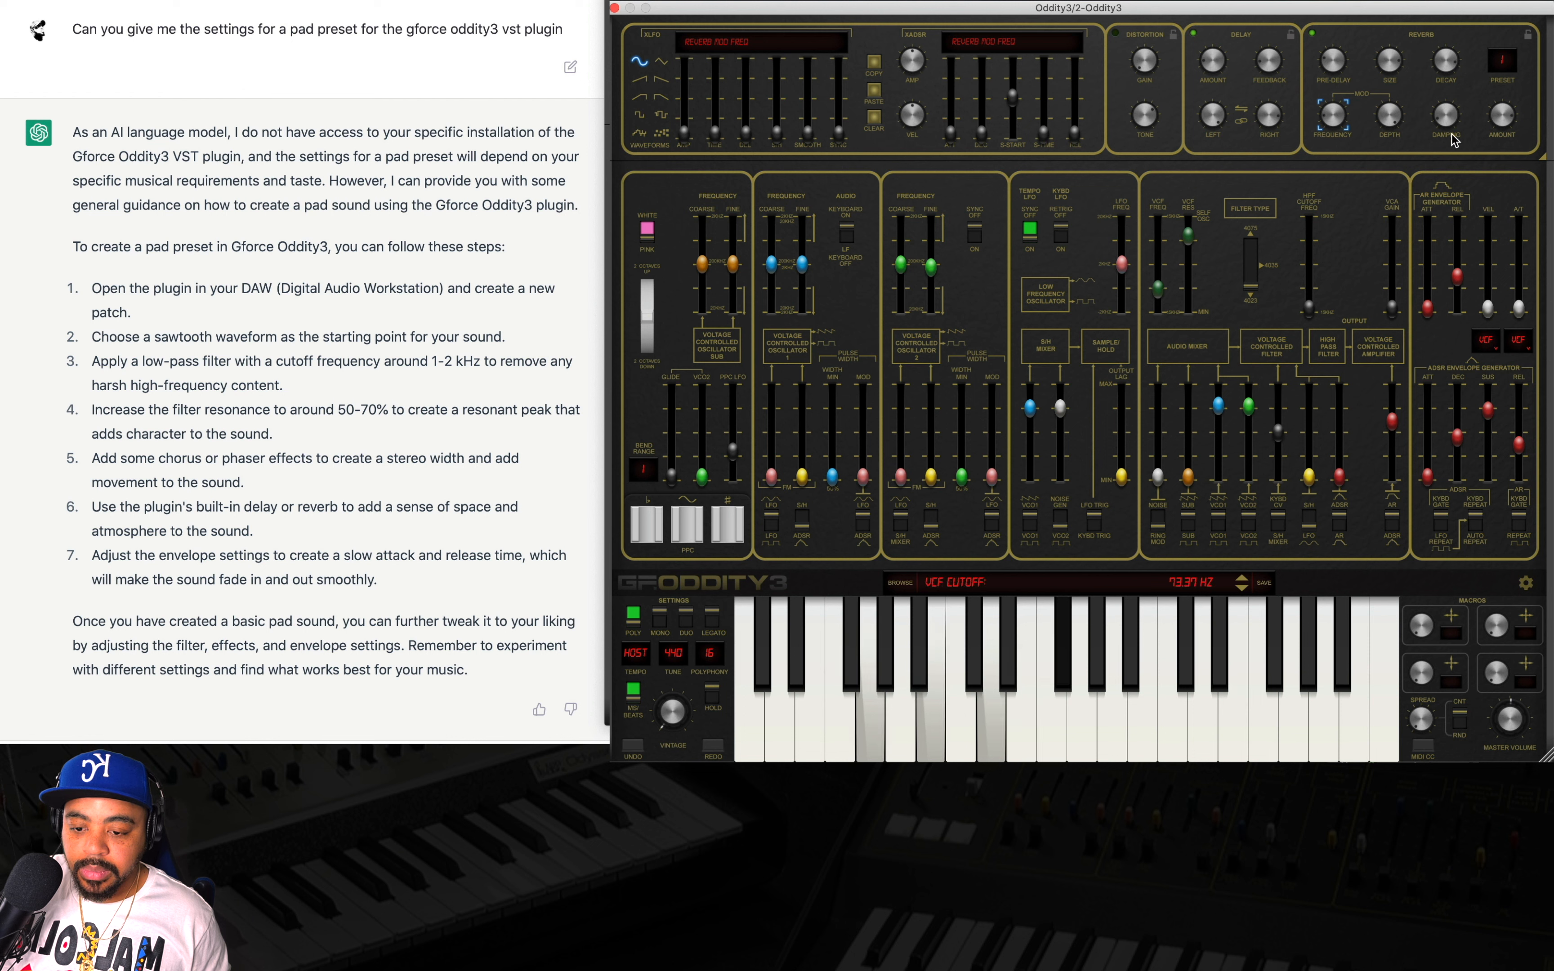
Lower the reverb amount and fine-tune the reverb decay
click(1500, 118)
drag(1492, 127, 1471, 169)
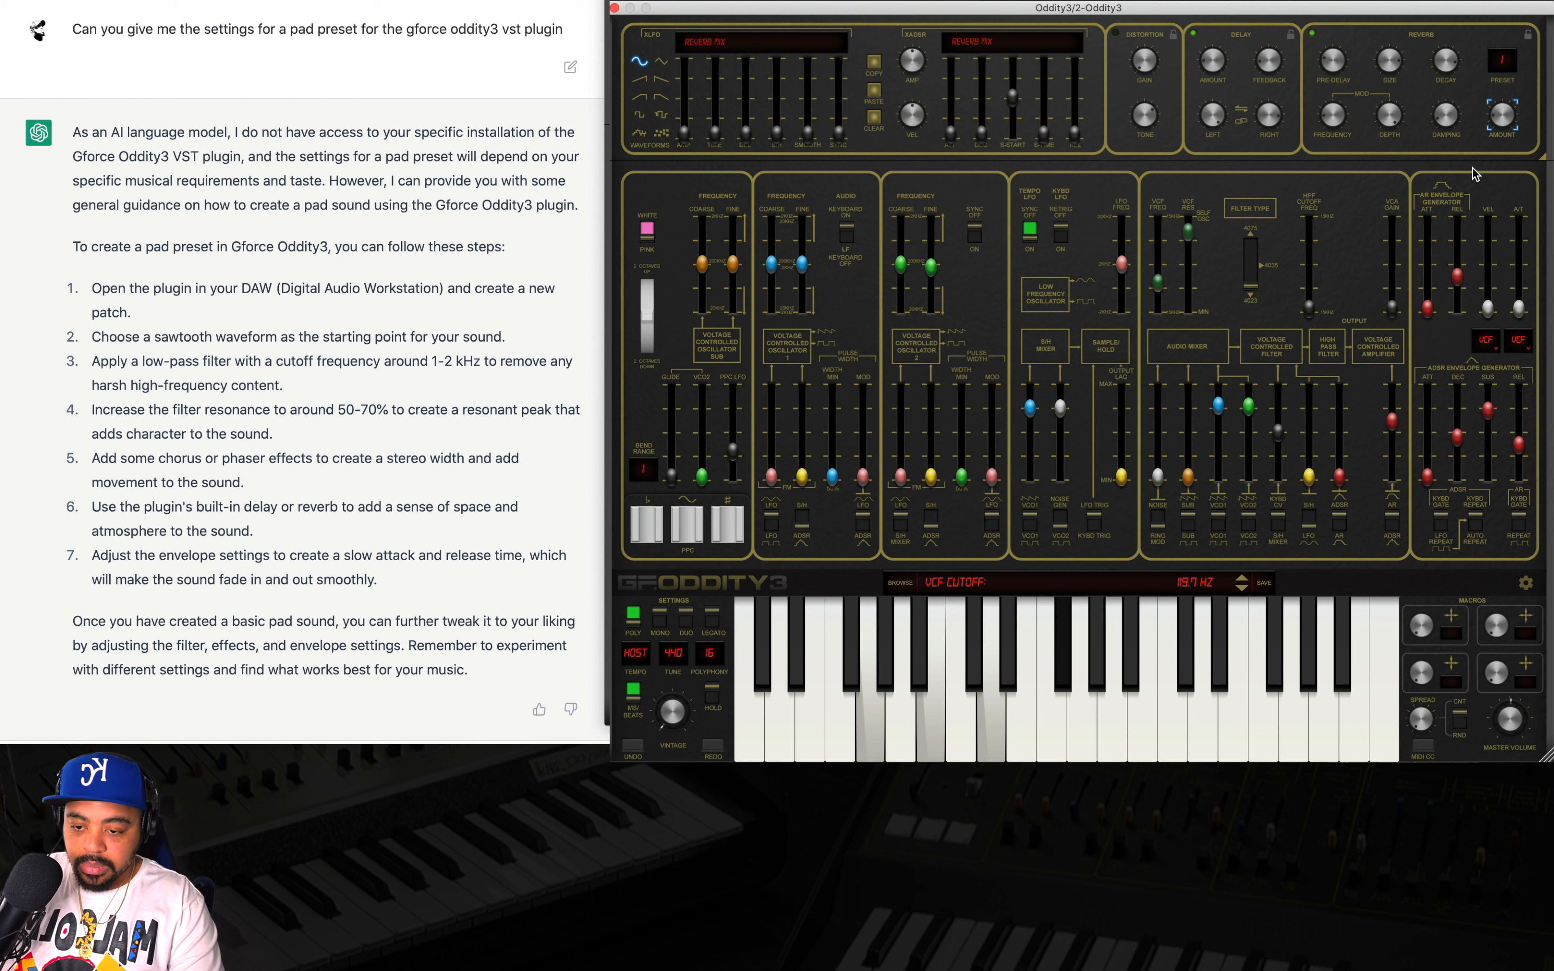
click(1440, 65)
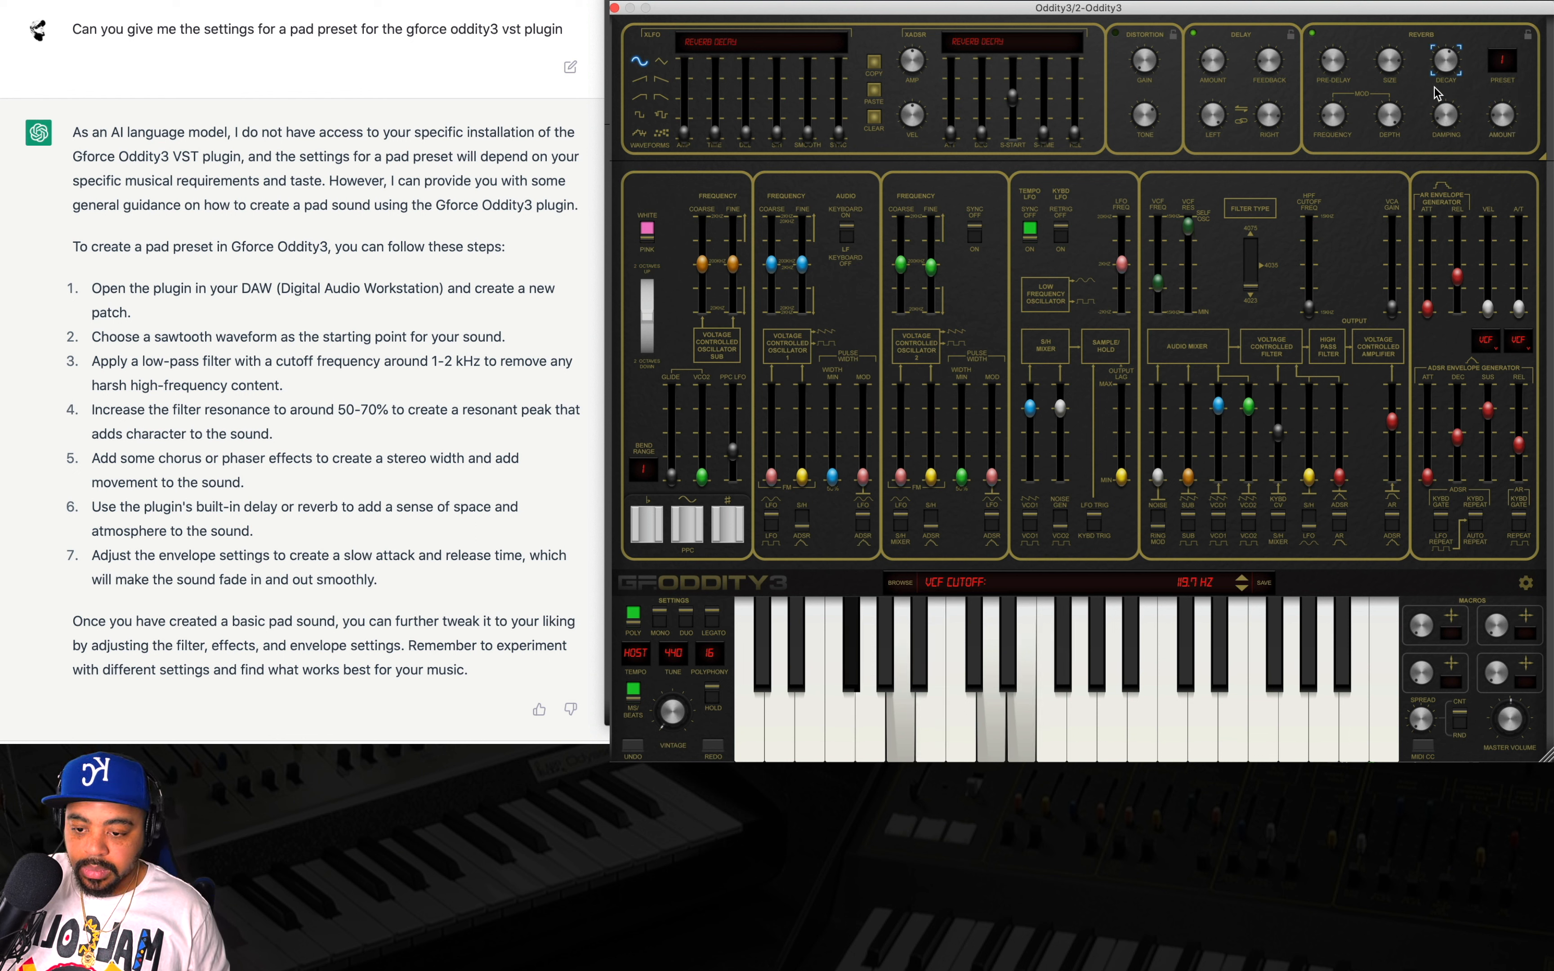
click(1500, 120)
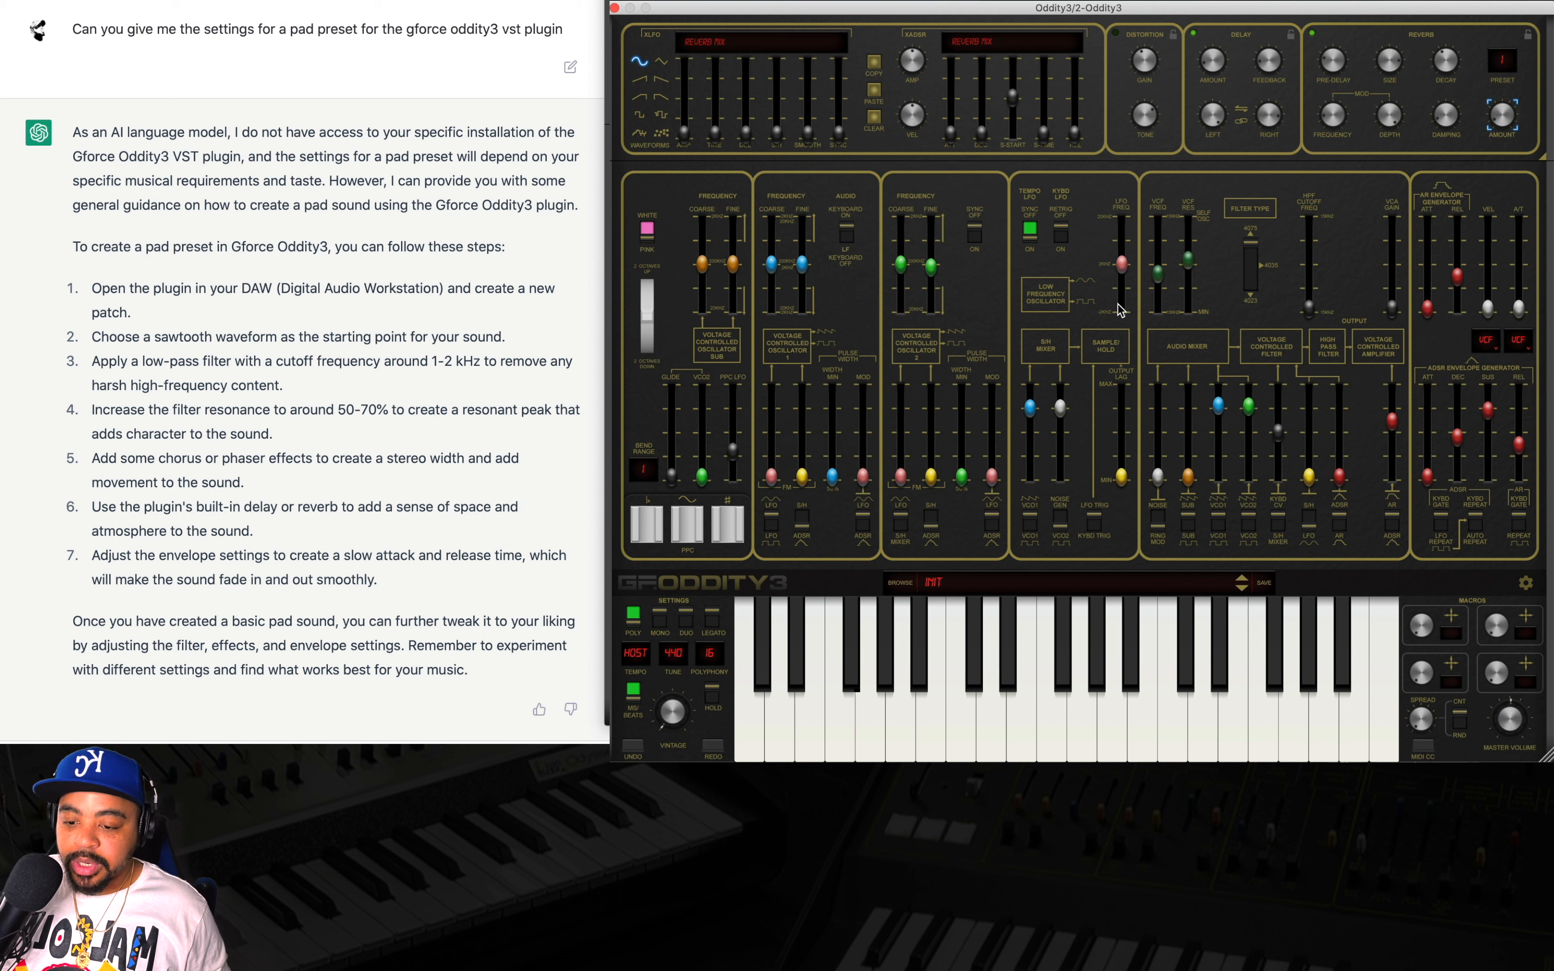
Select the VCF cutoff and shape its XADSR envelope with a 3-beat attack, longer decay, 24-beat slope time and 1/2-beat release
click(1160, 277)
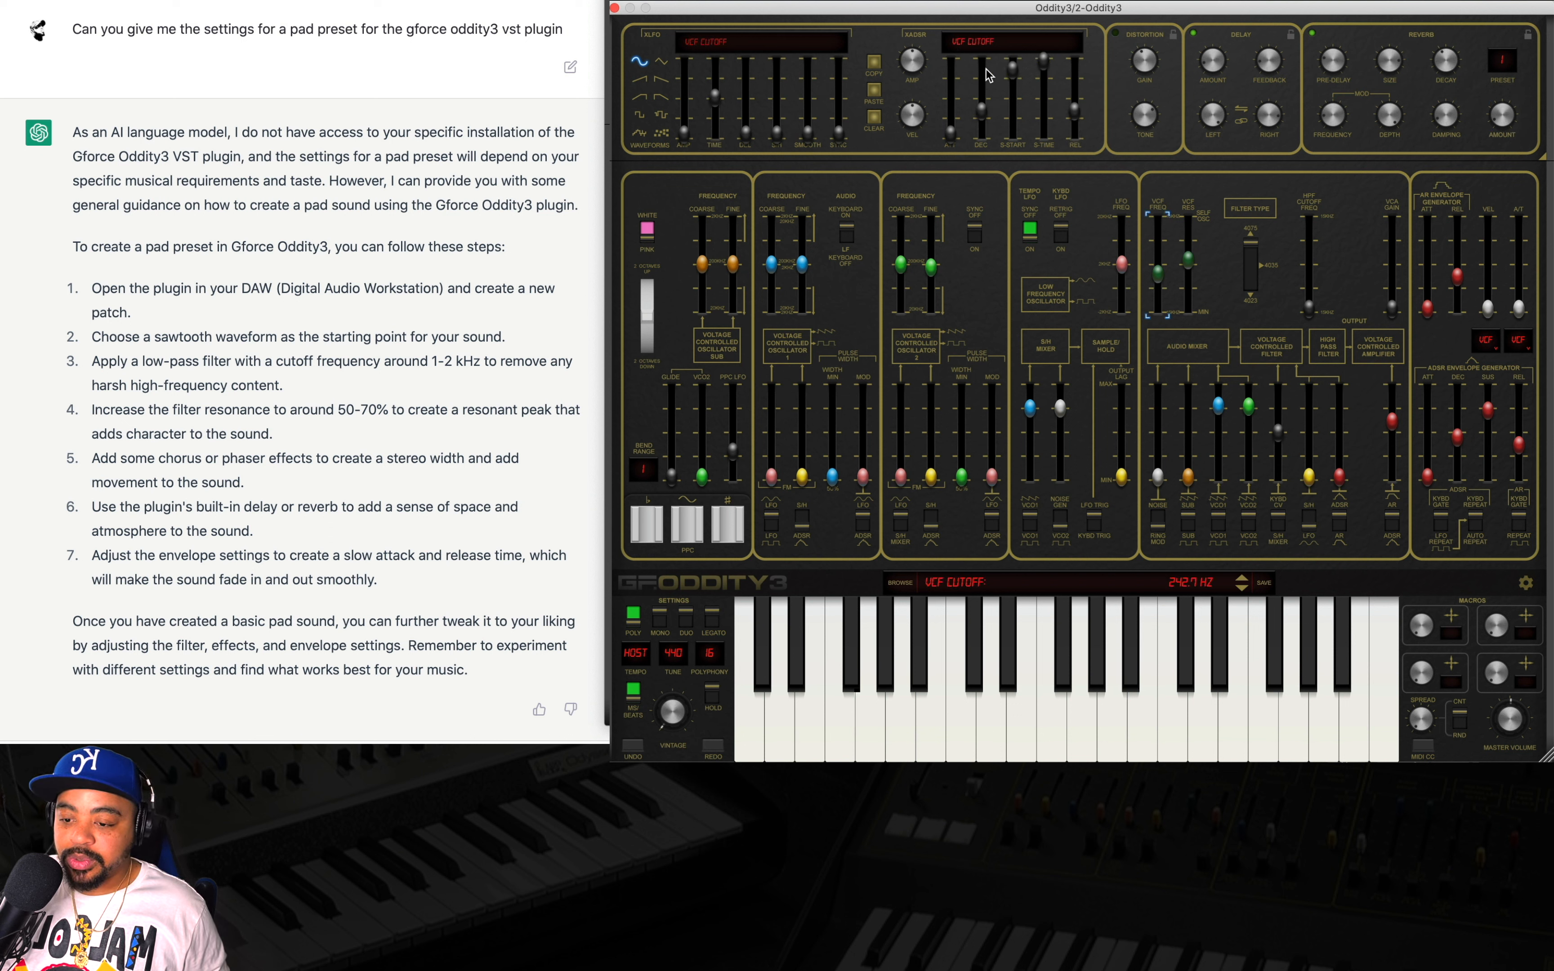
drag(950, 132, 1014, 90)
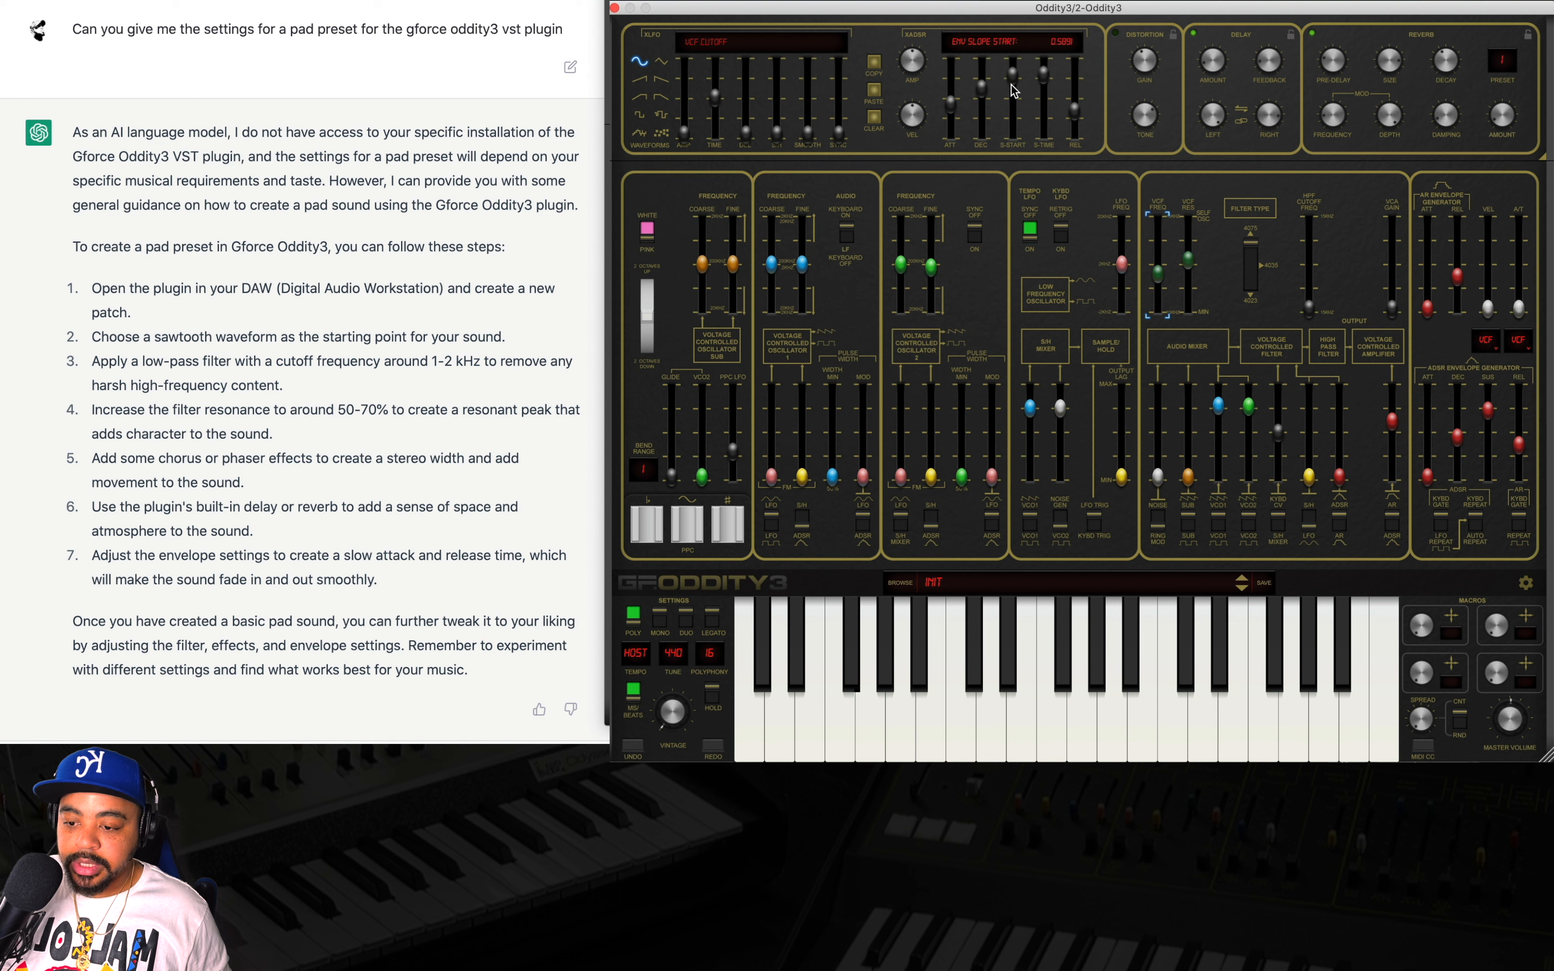
click(1047, 85)
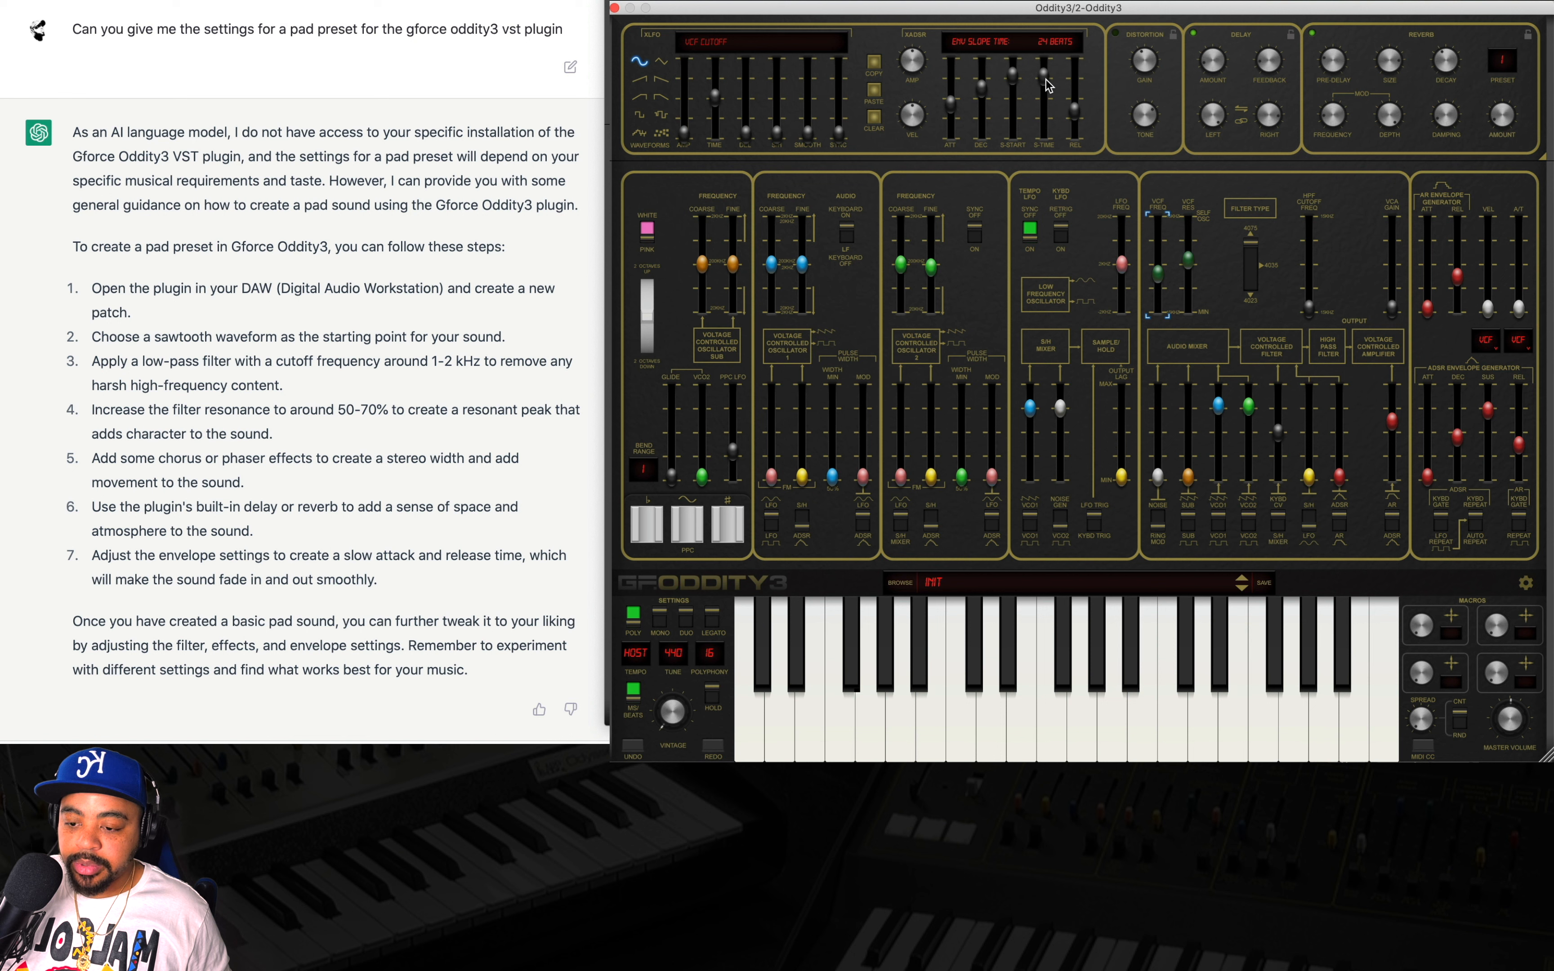
drag(1074, 111, 1077, 103)
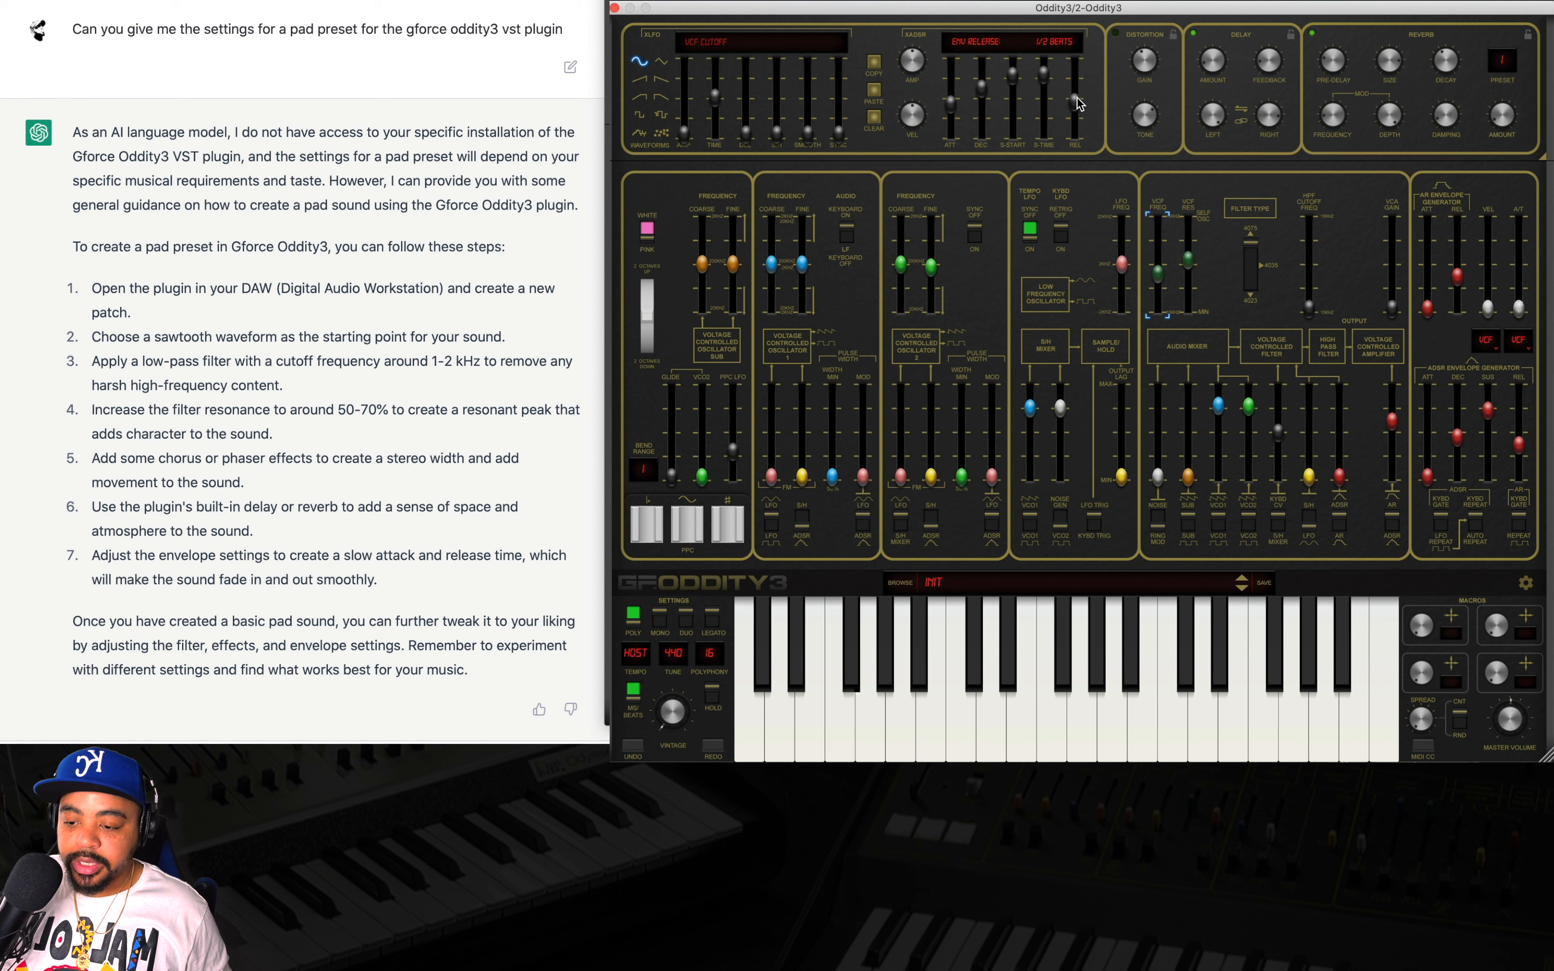
drag(950, 103, 952, 90)
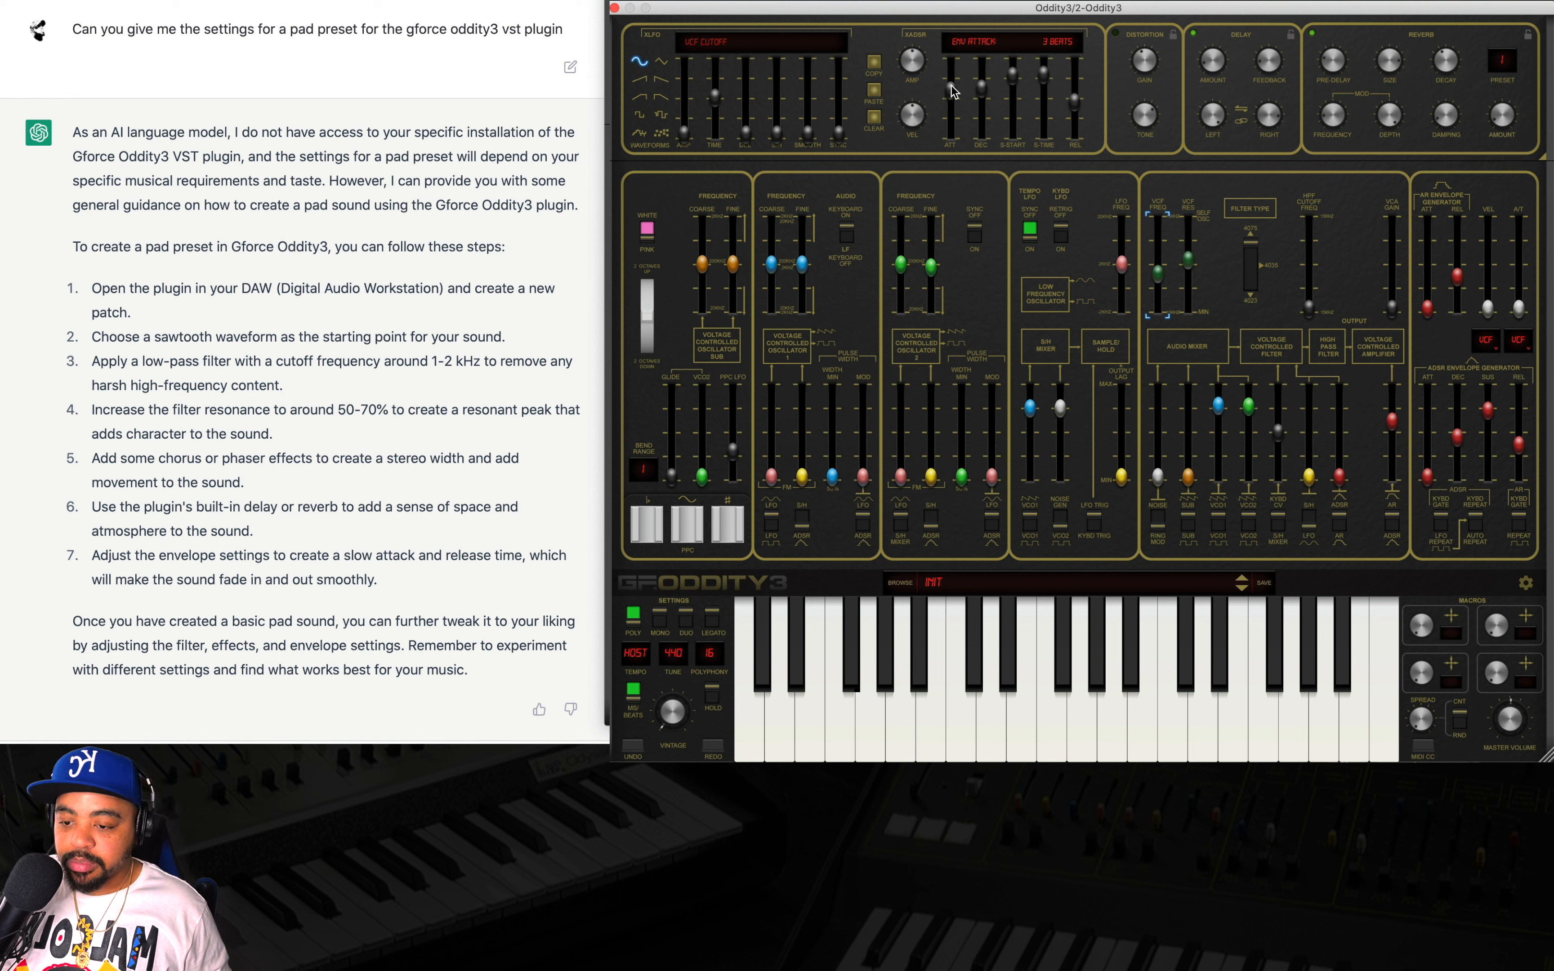
Lengthen the attack, decay and release of the ADSR envelope generator
drag(1426, 470, 1455, 439)
drag(1460, 417, 1520, 433)
drag(1432, 443, 1432, 436)
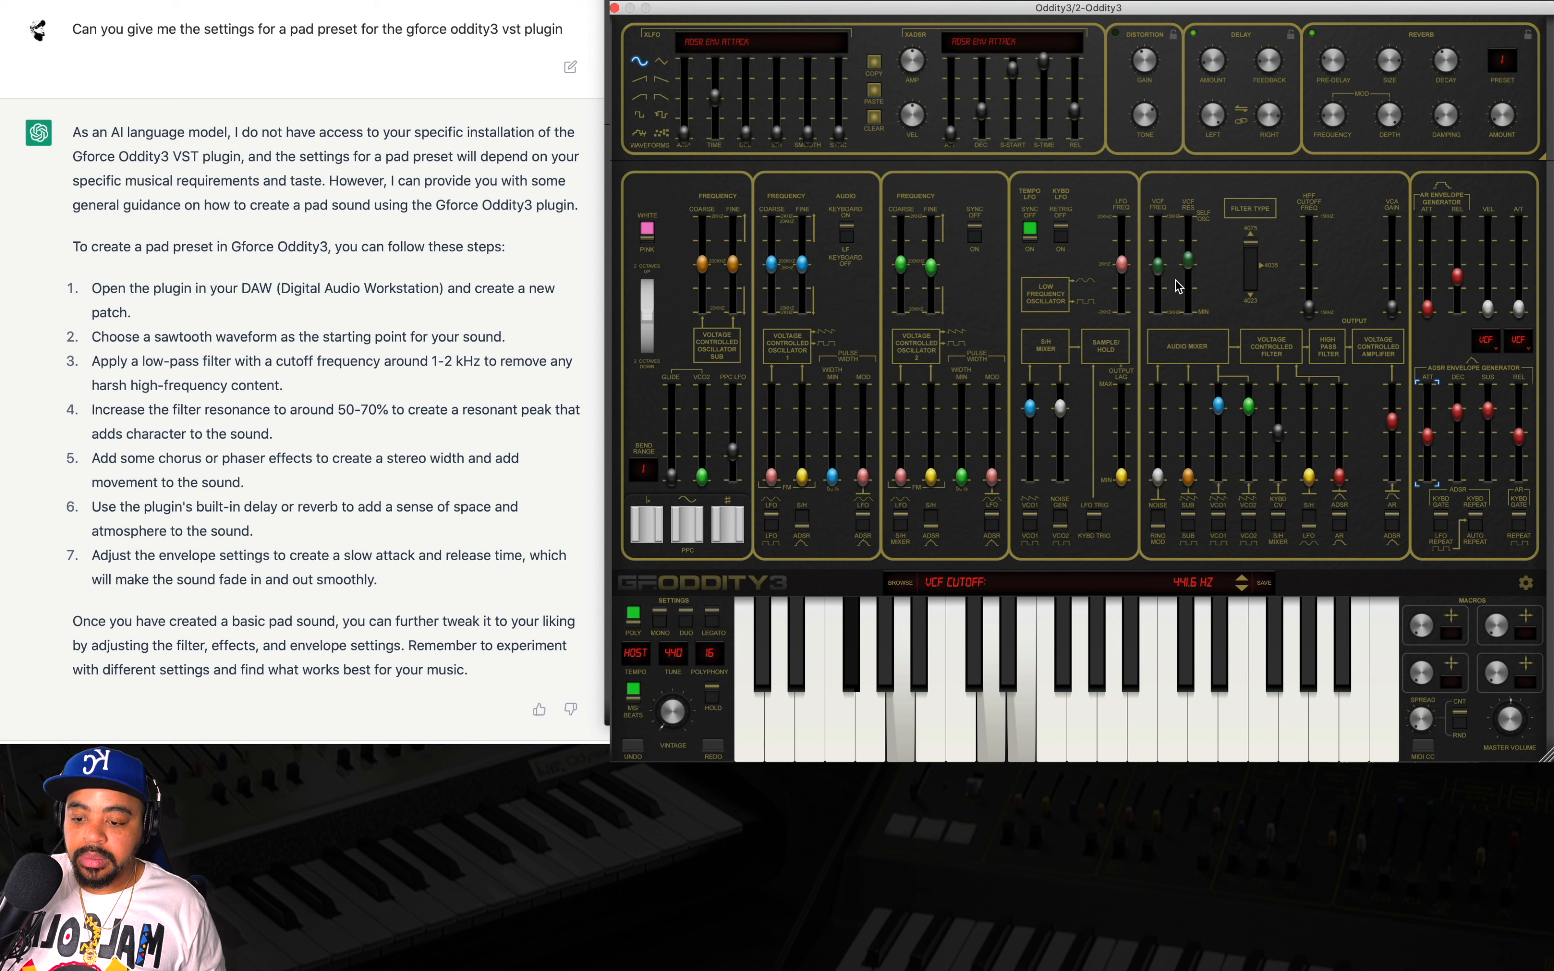
Set the VCF cutoff's XADSR amount to about 0.8 with a 12-beat attack and longer release, and lengthen the ADSR generator's attack further
click(1154, 273)
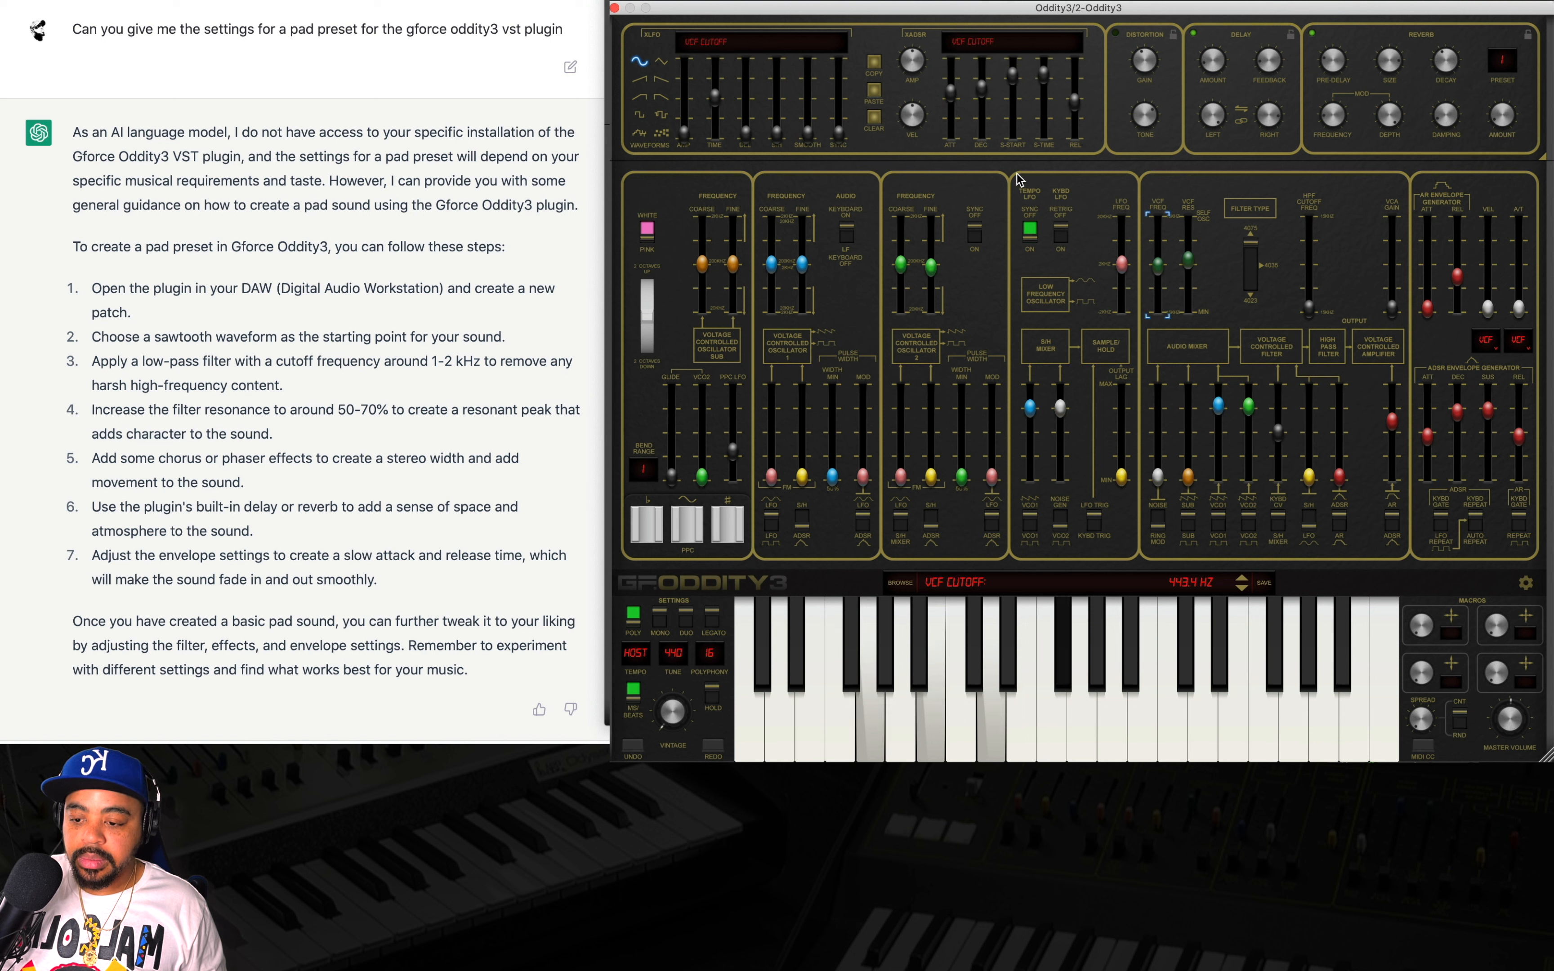
drag(924, 69, 926, 37)
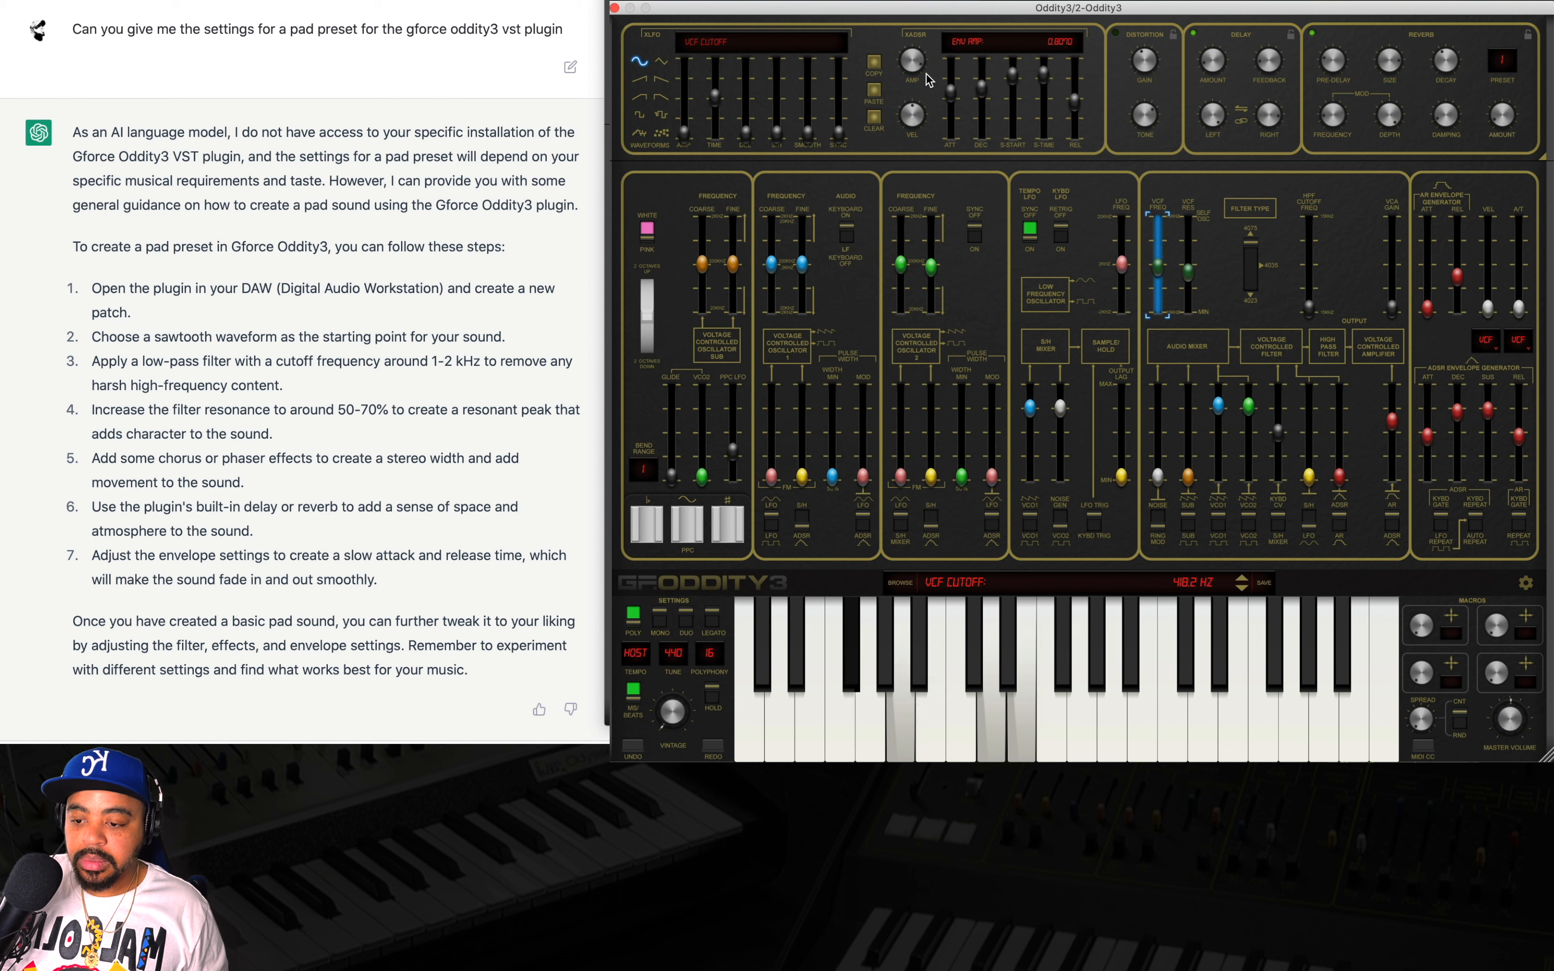
drag(951, 96, 952, 80)
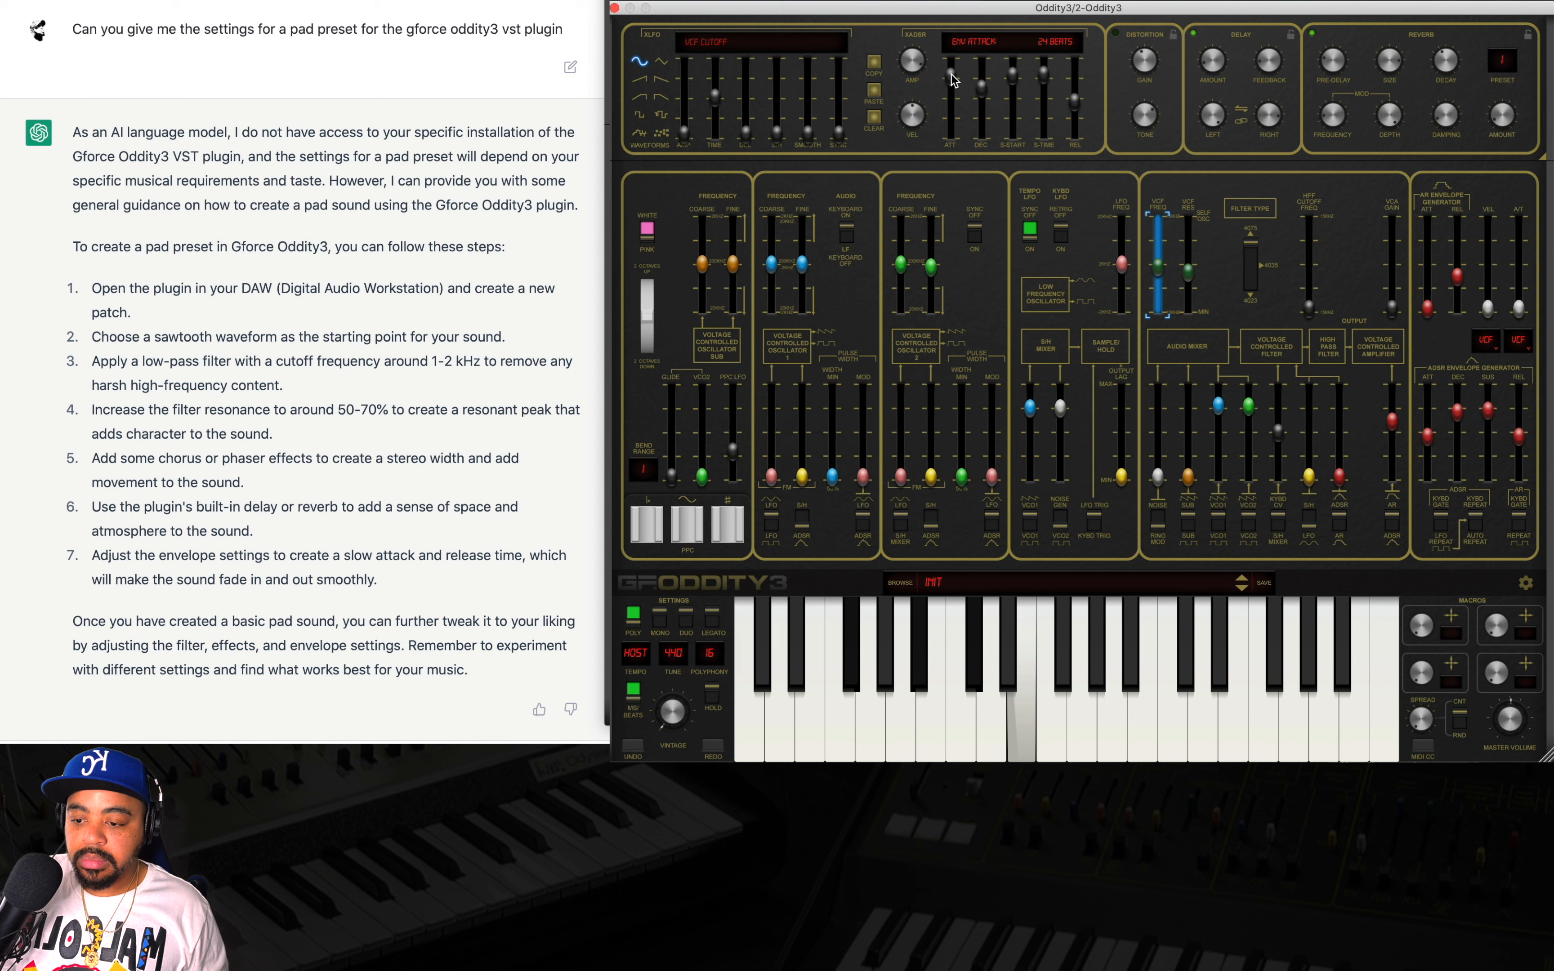
drag(1074, 101, 1073, 94)
drag(951, 76, 949, 83)
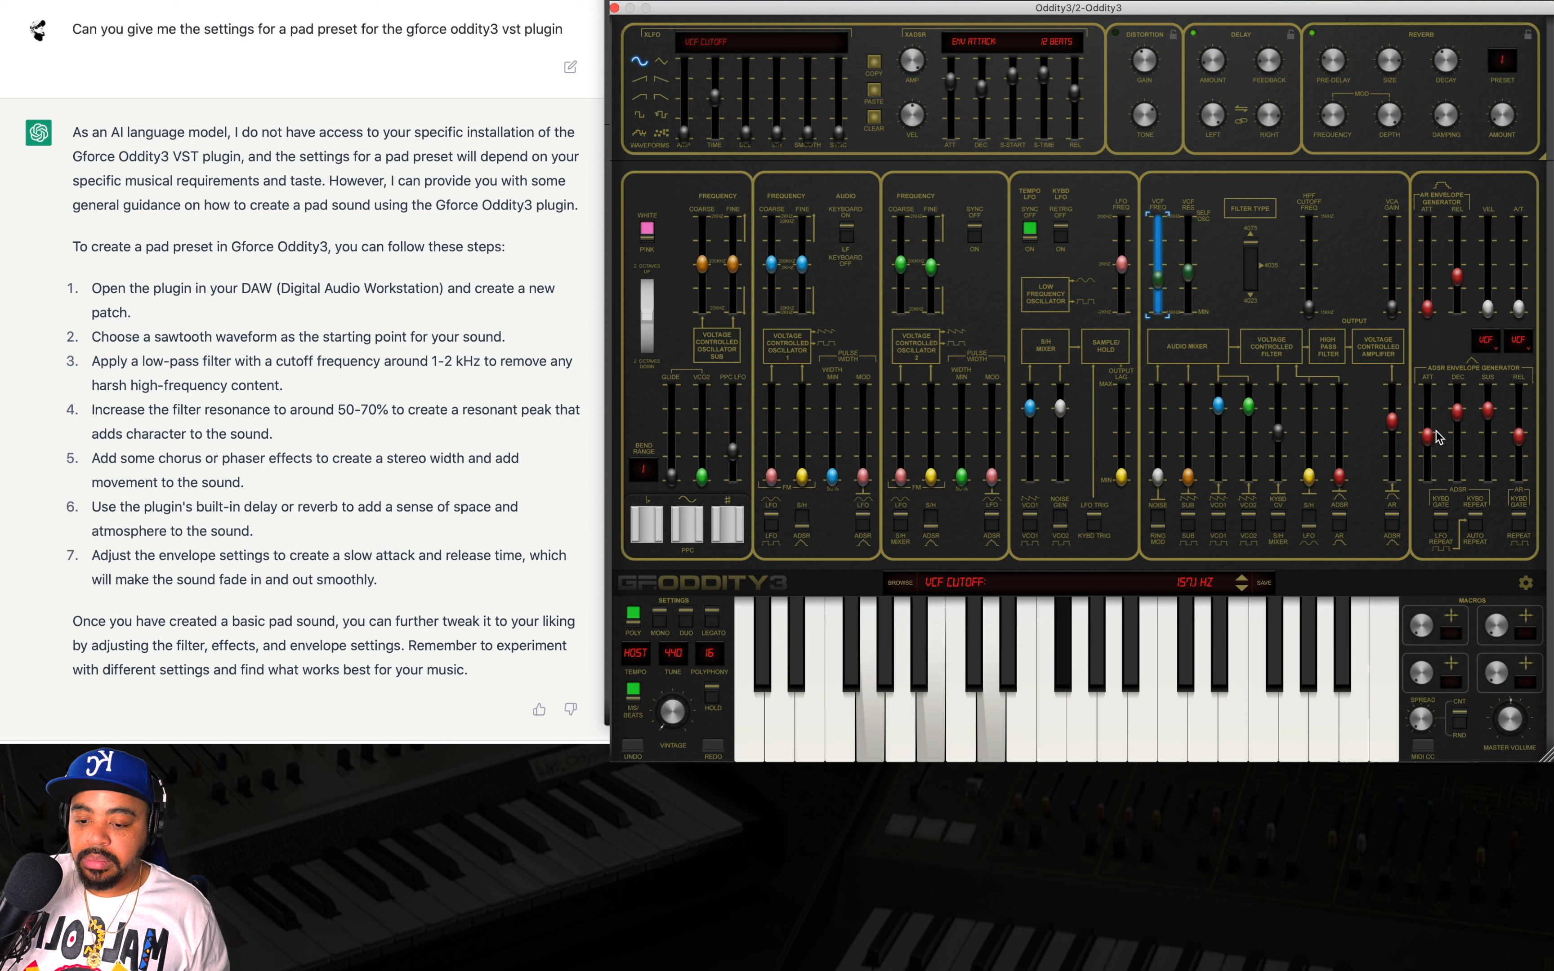
drag(1426, 436, 1426, 406)
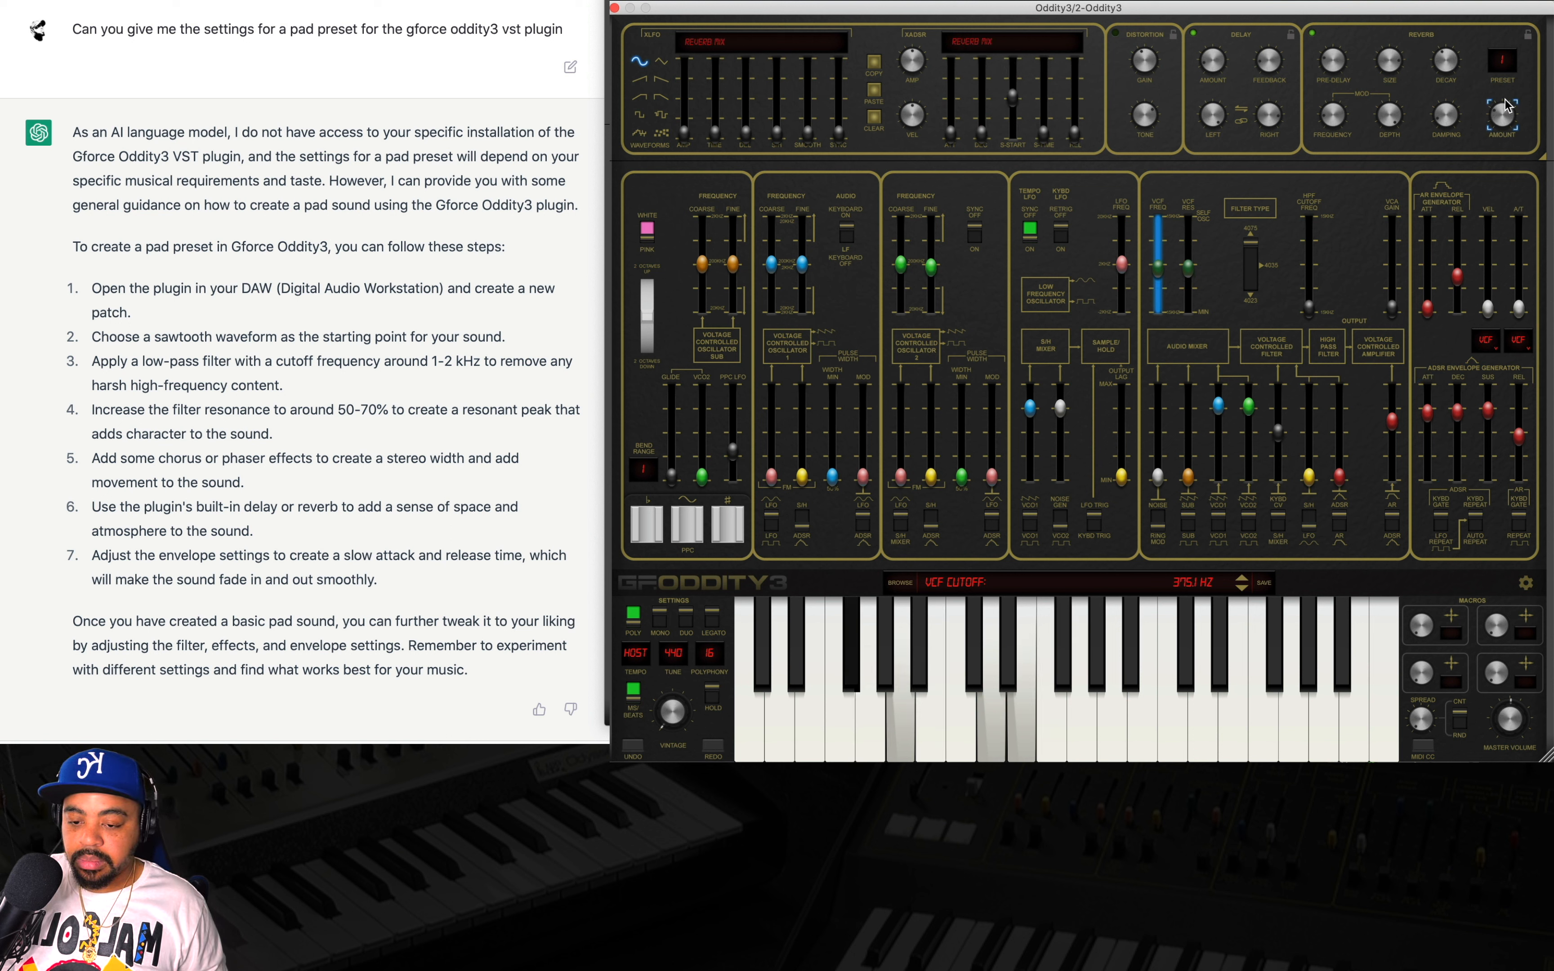
Fine-tune the reverb mix amount and the delay feedback
click(1498, 110)
drag(1497, 108, 1490, 113)
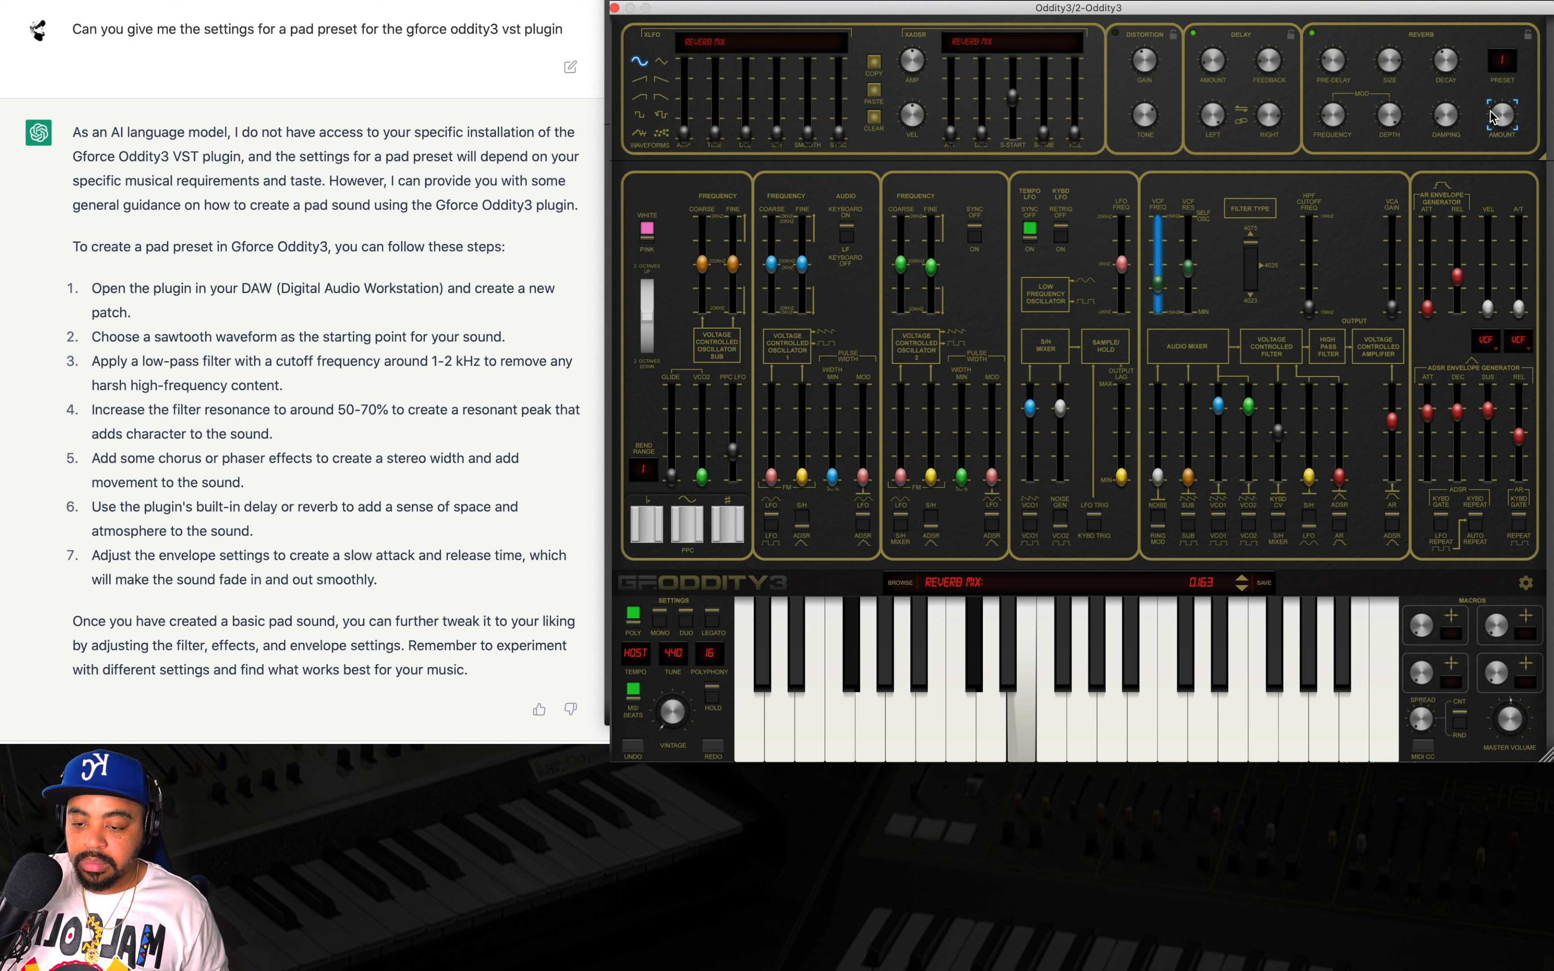
click(1278, 69)
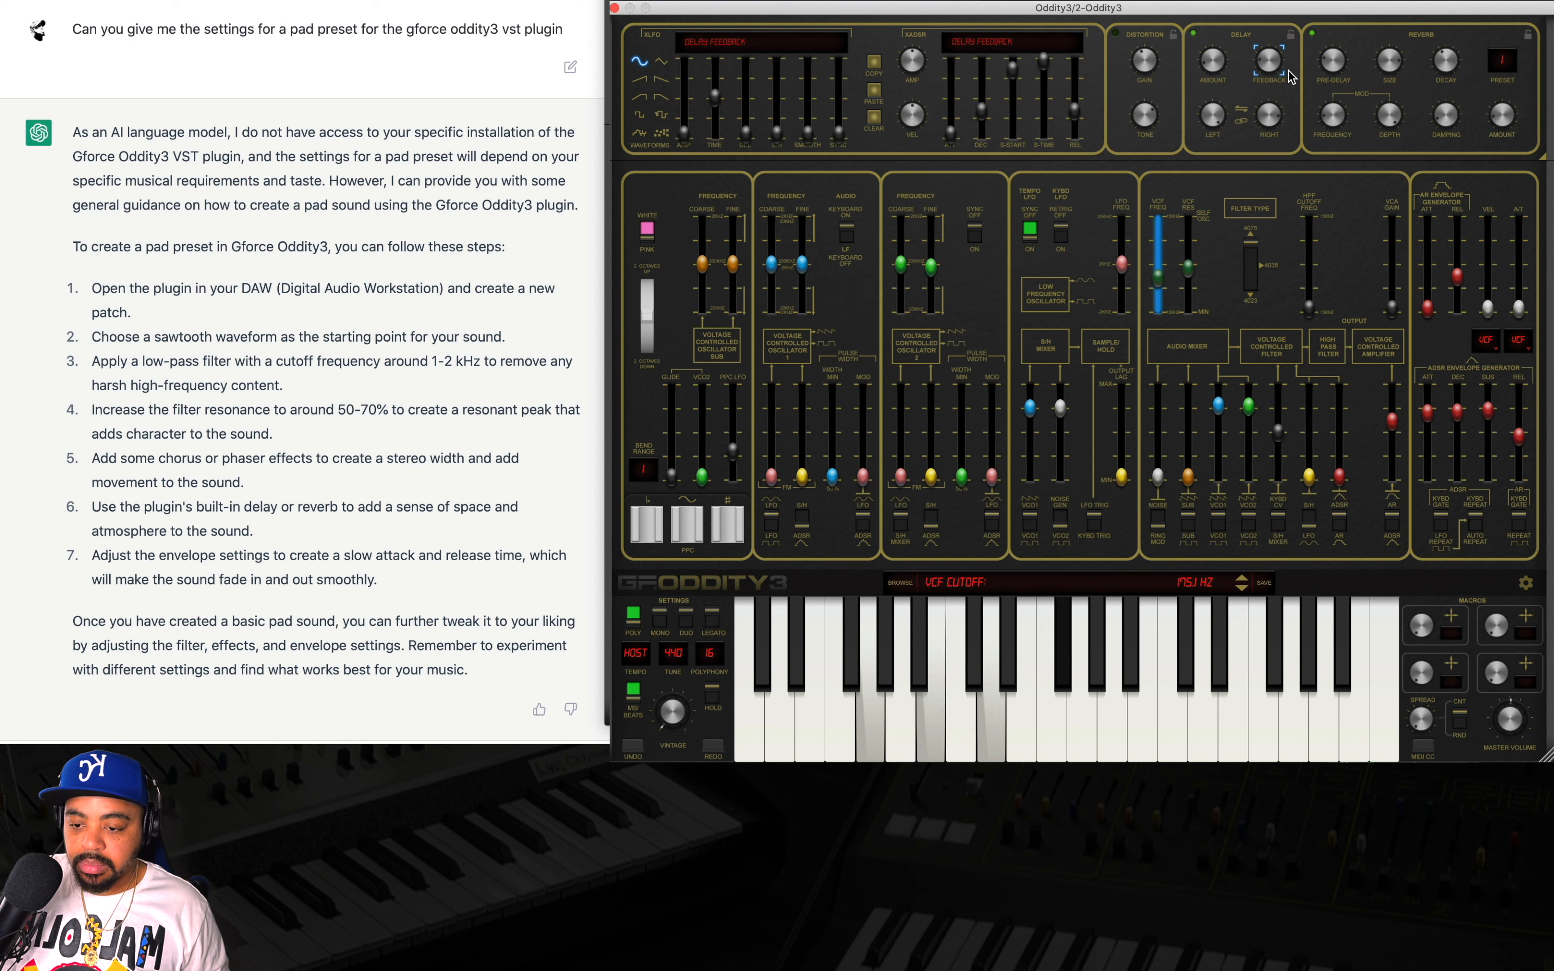
click(1498, 121)
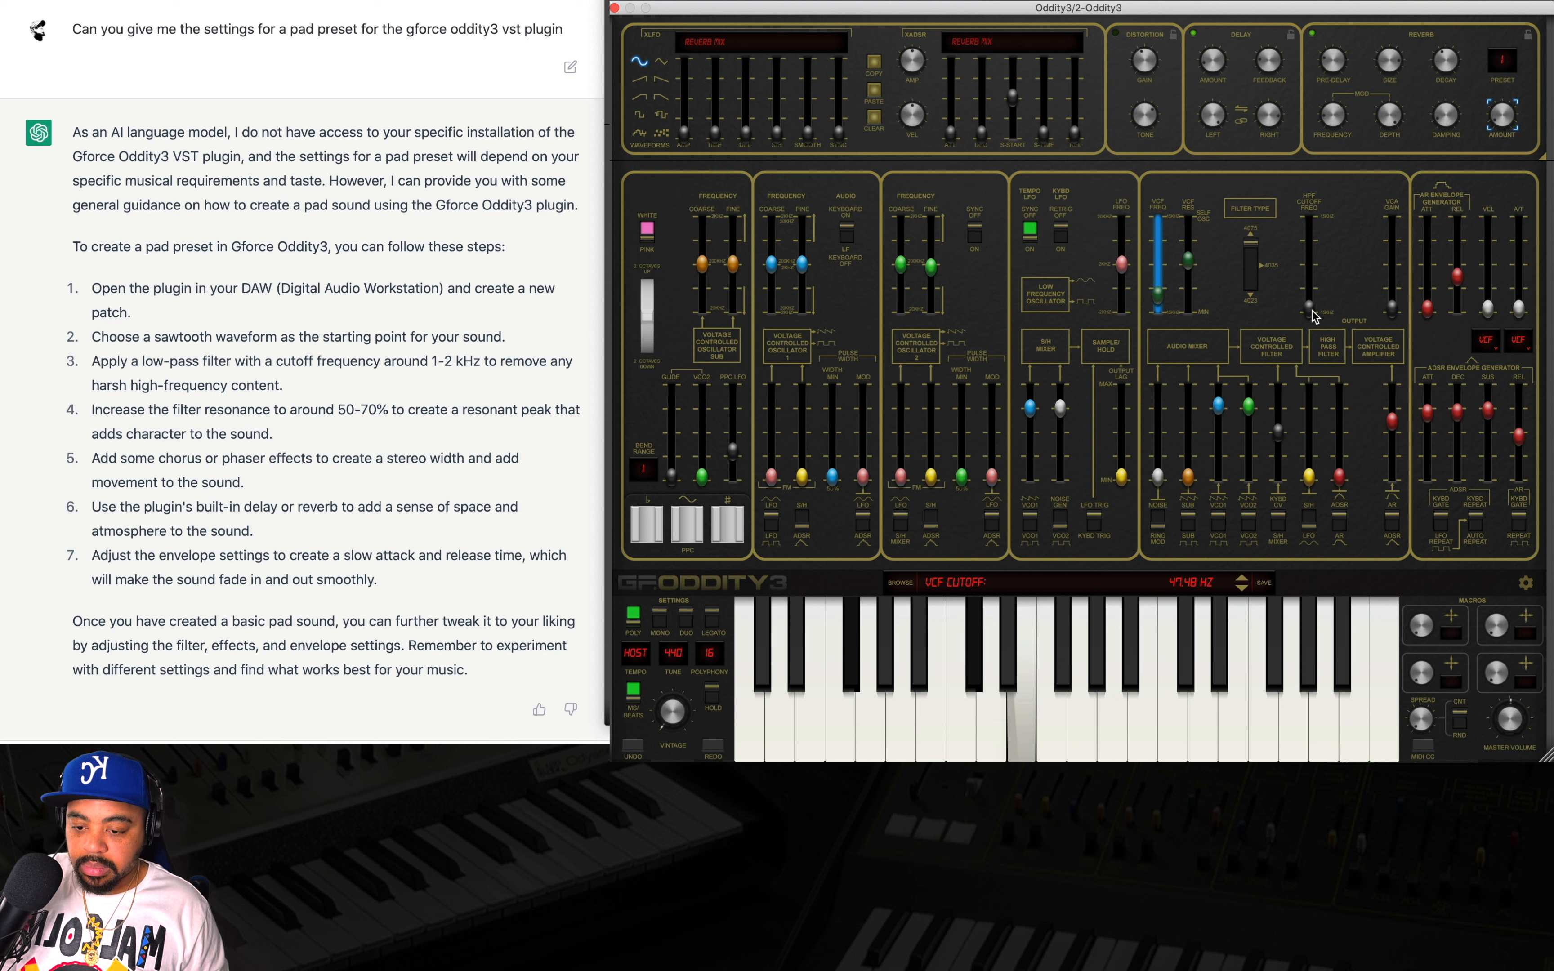
Raise the high-pass filter cutoff frequency slightly
drag(1312, 310, 1312, 300)
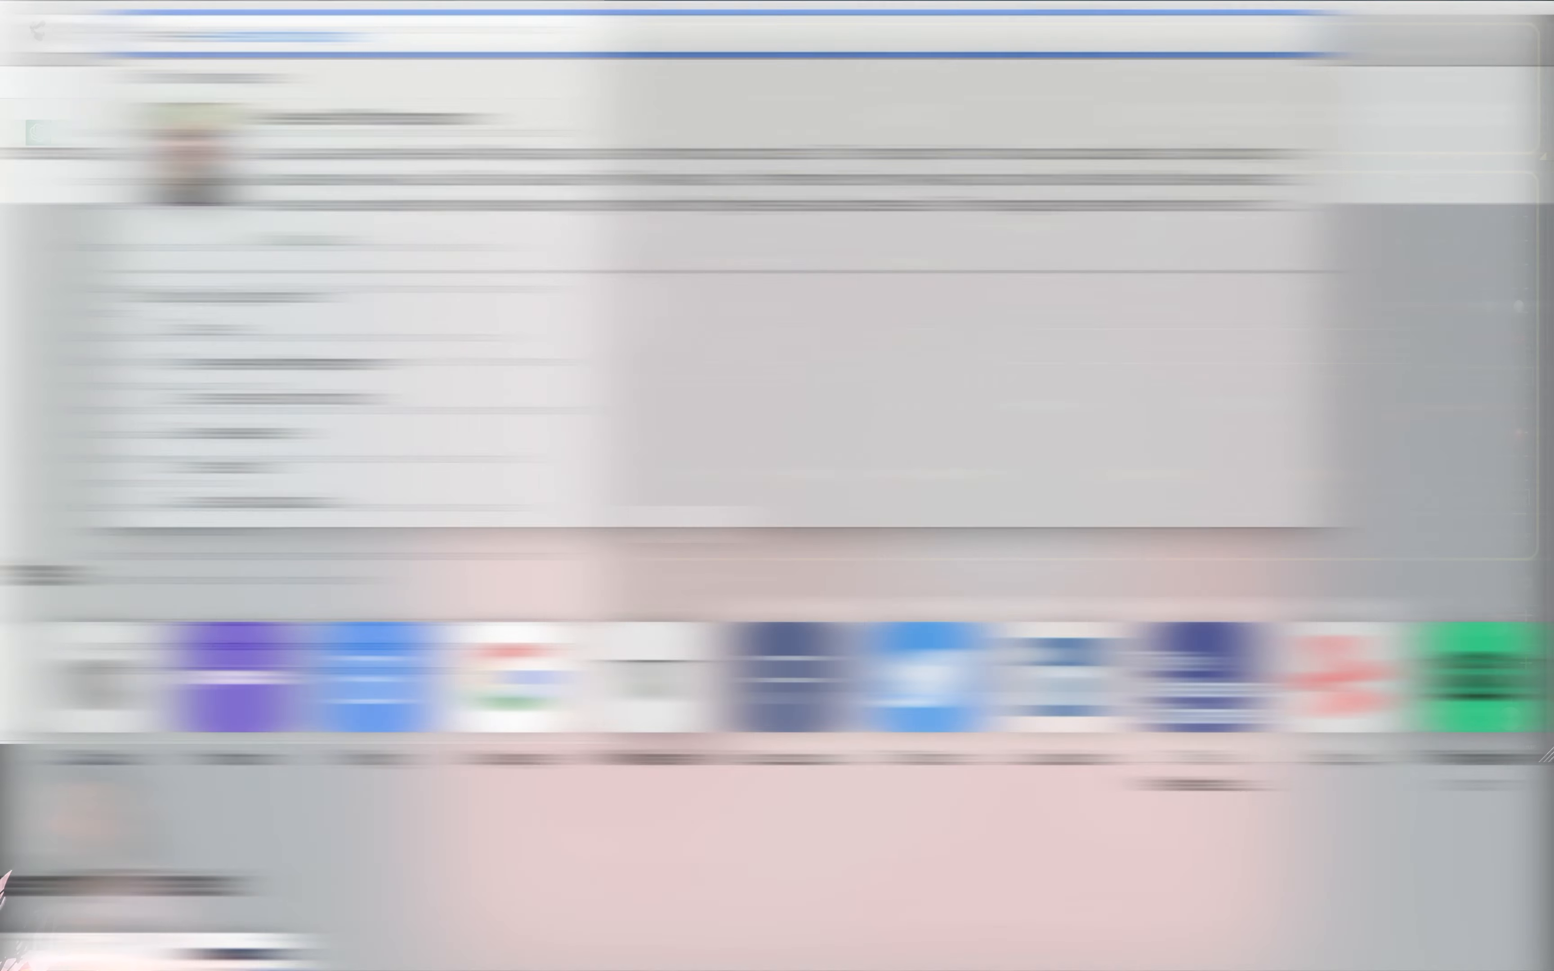
Switch to Safari, go to reelloops.com and read through the Sweet Fusion Vol.2 preset pack page
text(ps.com)
key(Return)
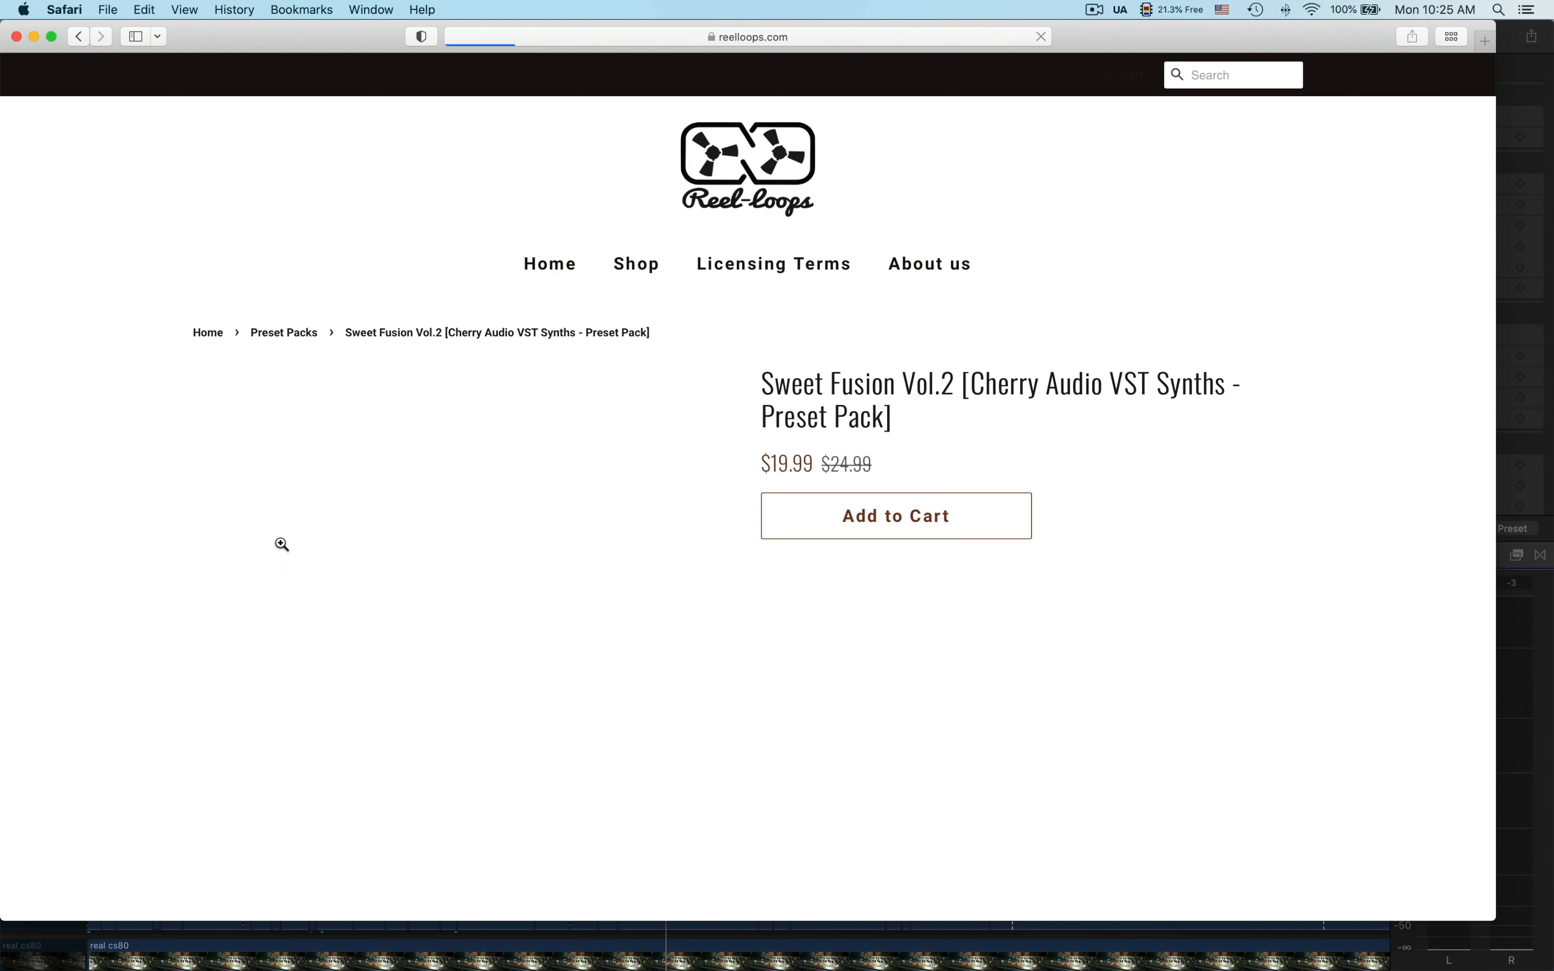
scroll(1474, 498, down, 10)
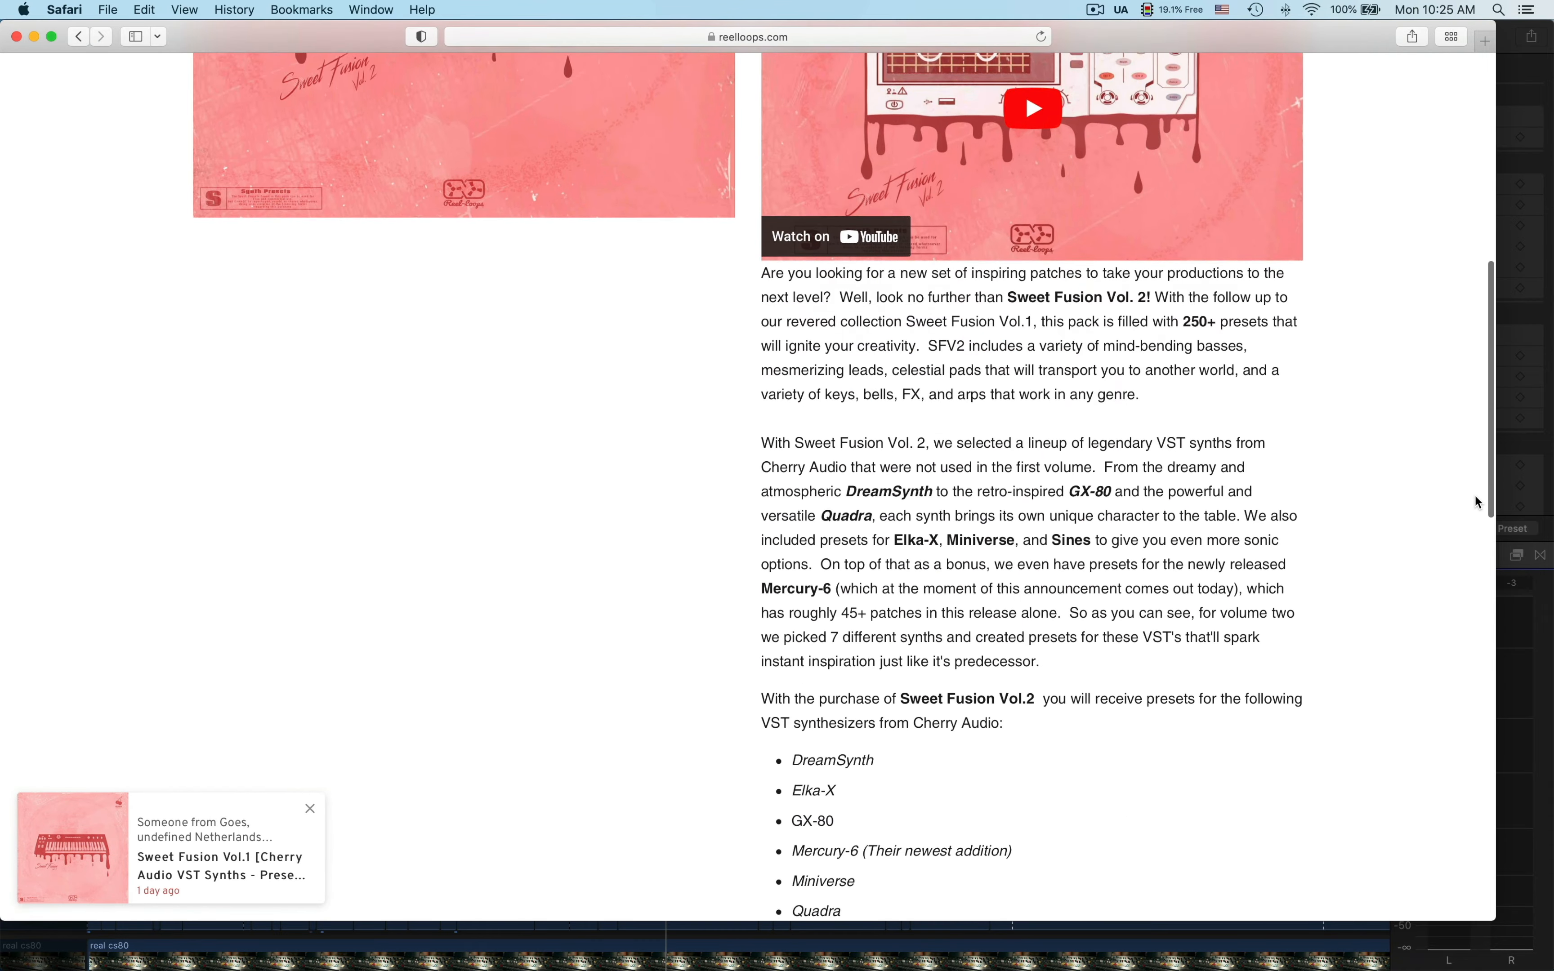
scroll(1473, 495, down, 15)
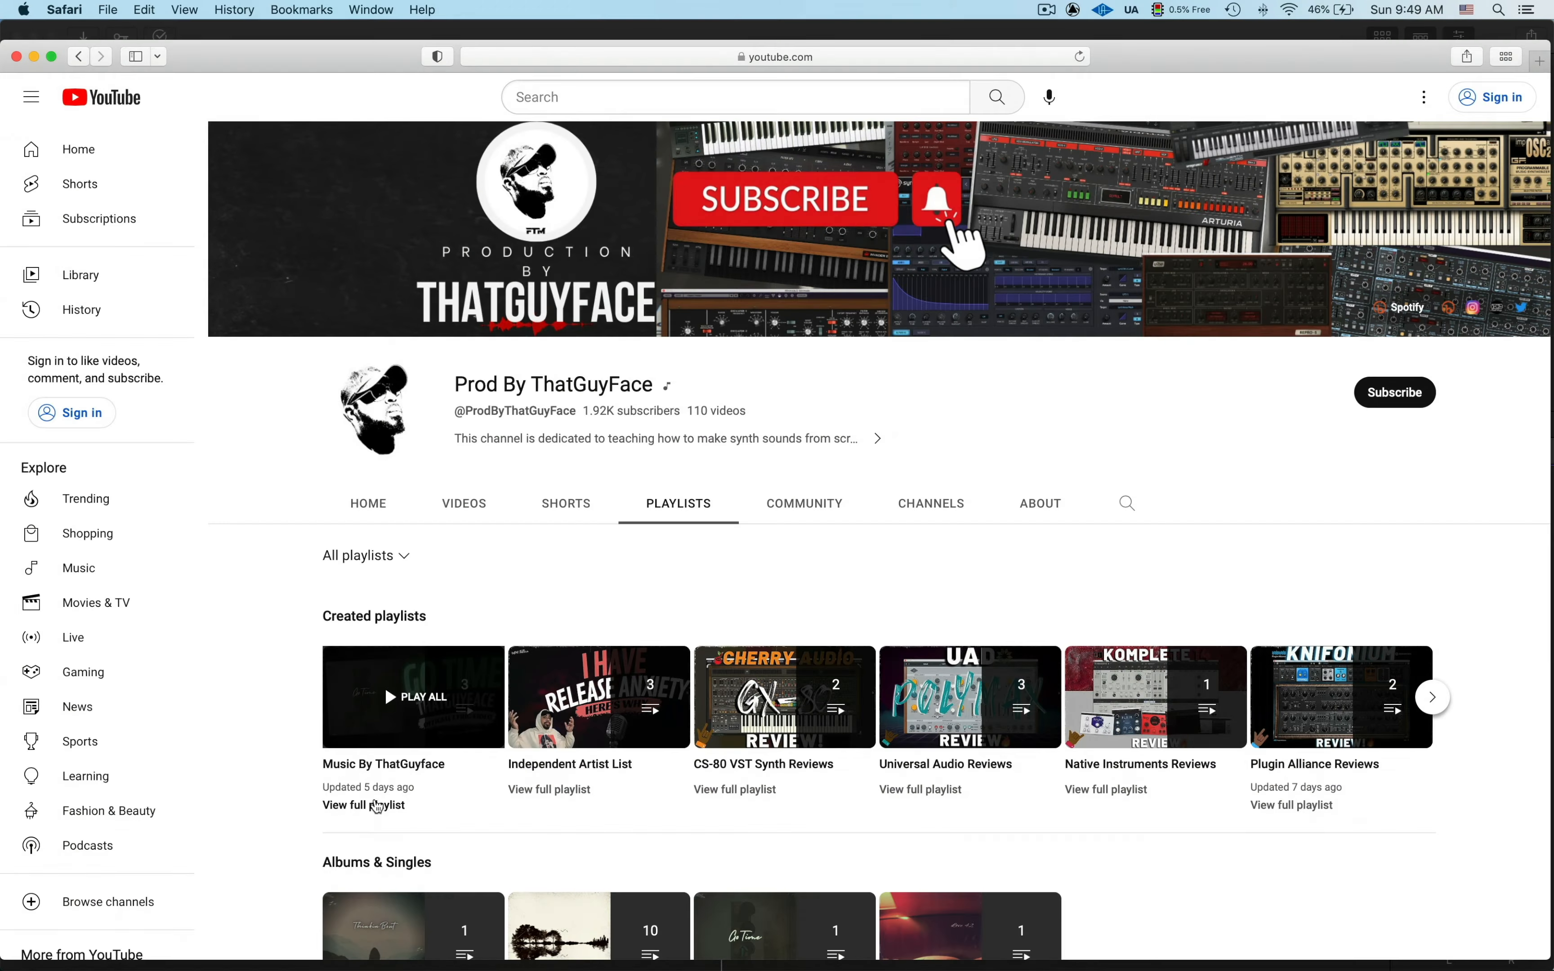
View the full Music By ThatGuyface playlist on YouTube and open the Thinkin Bout lyric video
click(375, 806)
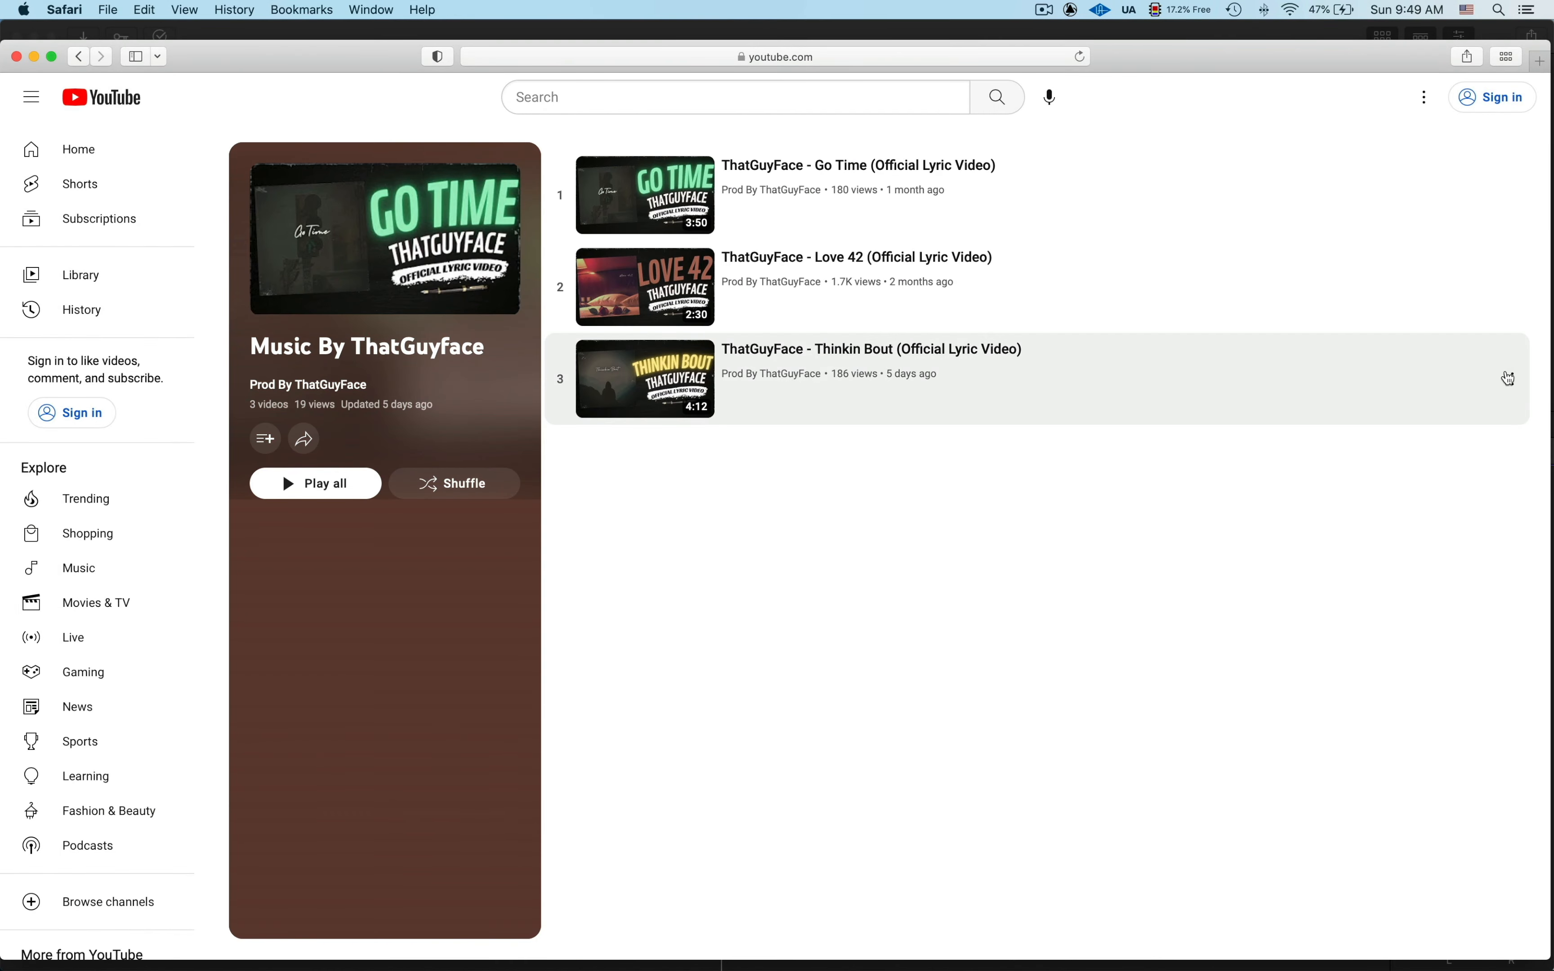
click(662, 391)
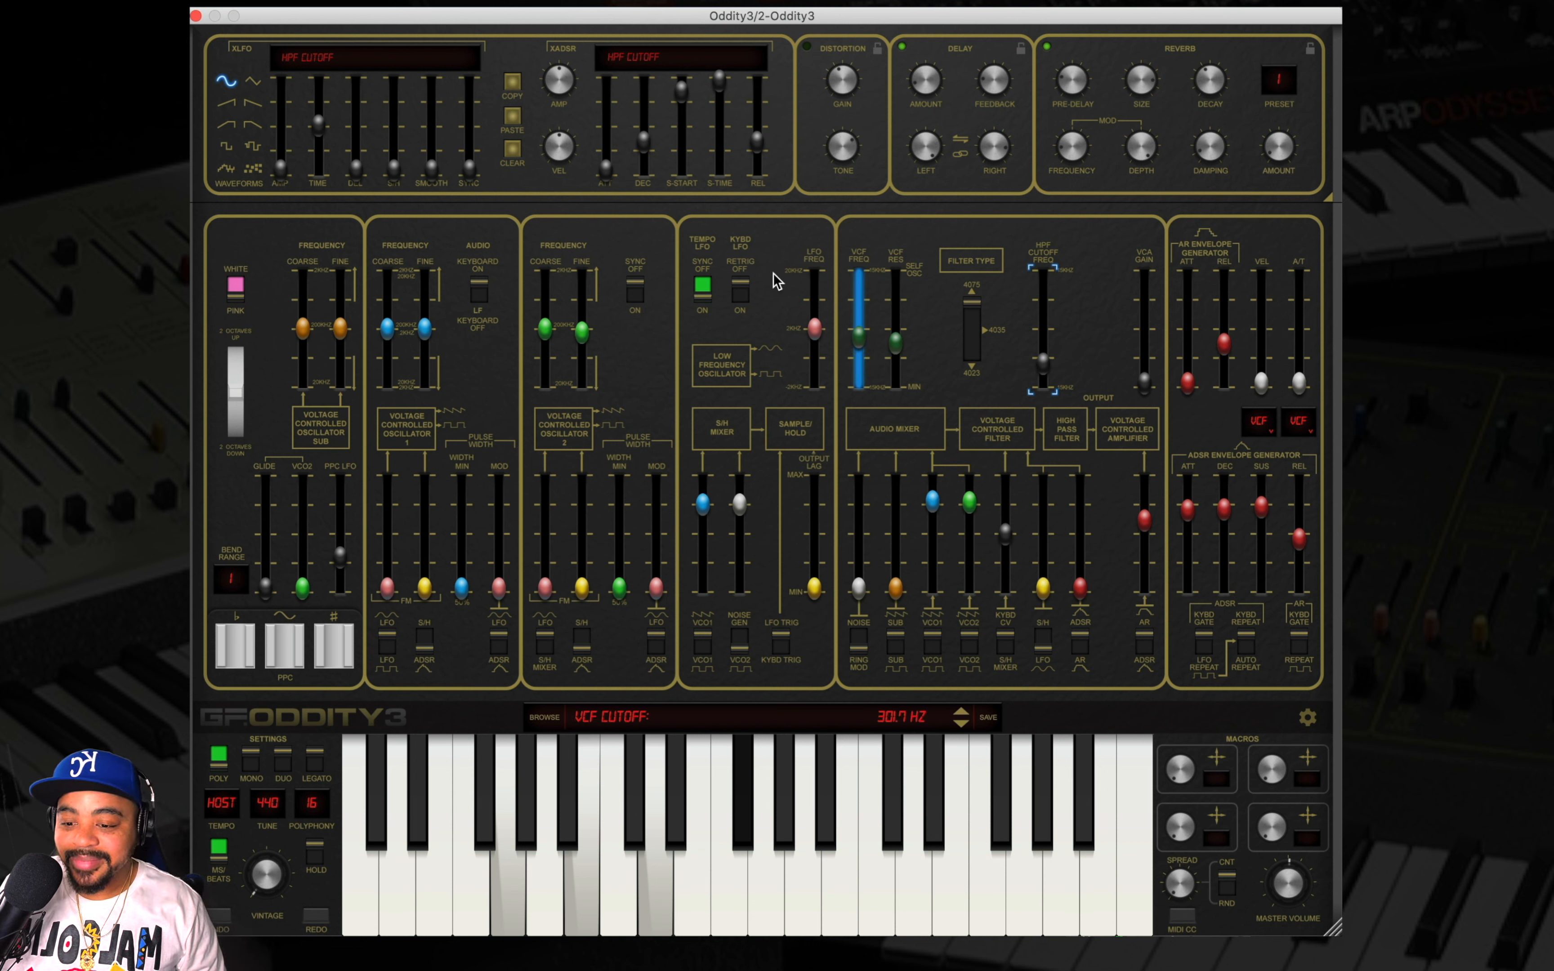
Fine-tune the VCF cutoff frequency in Oddity3 and set its XADSR envelope attack to 0 beats
drag(864, 354, 863, 344)
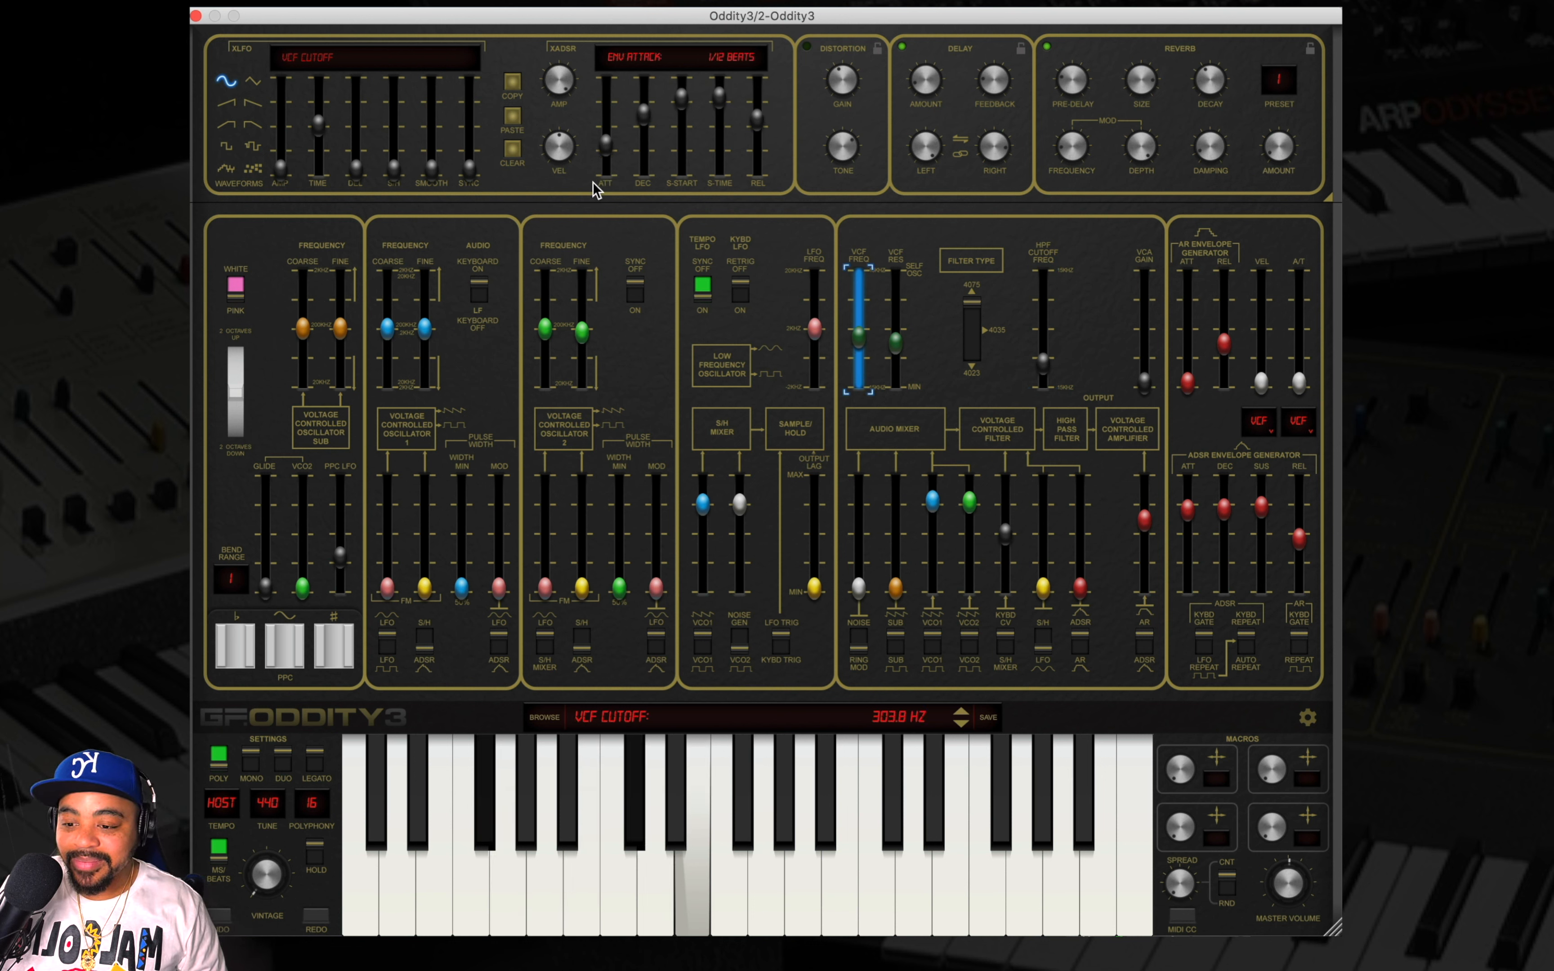
drag(605, 161, 603, 193)
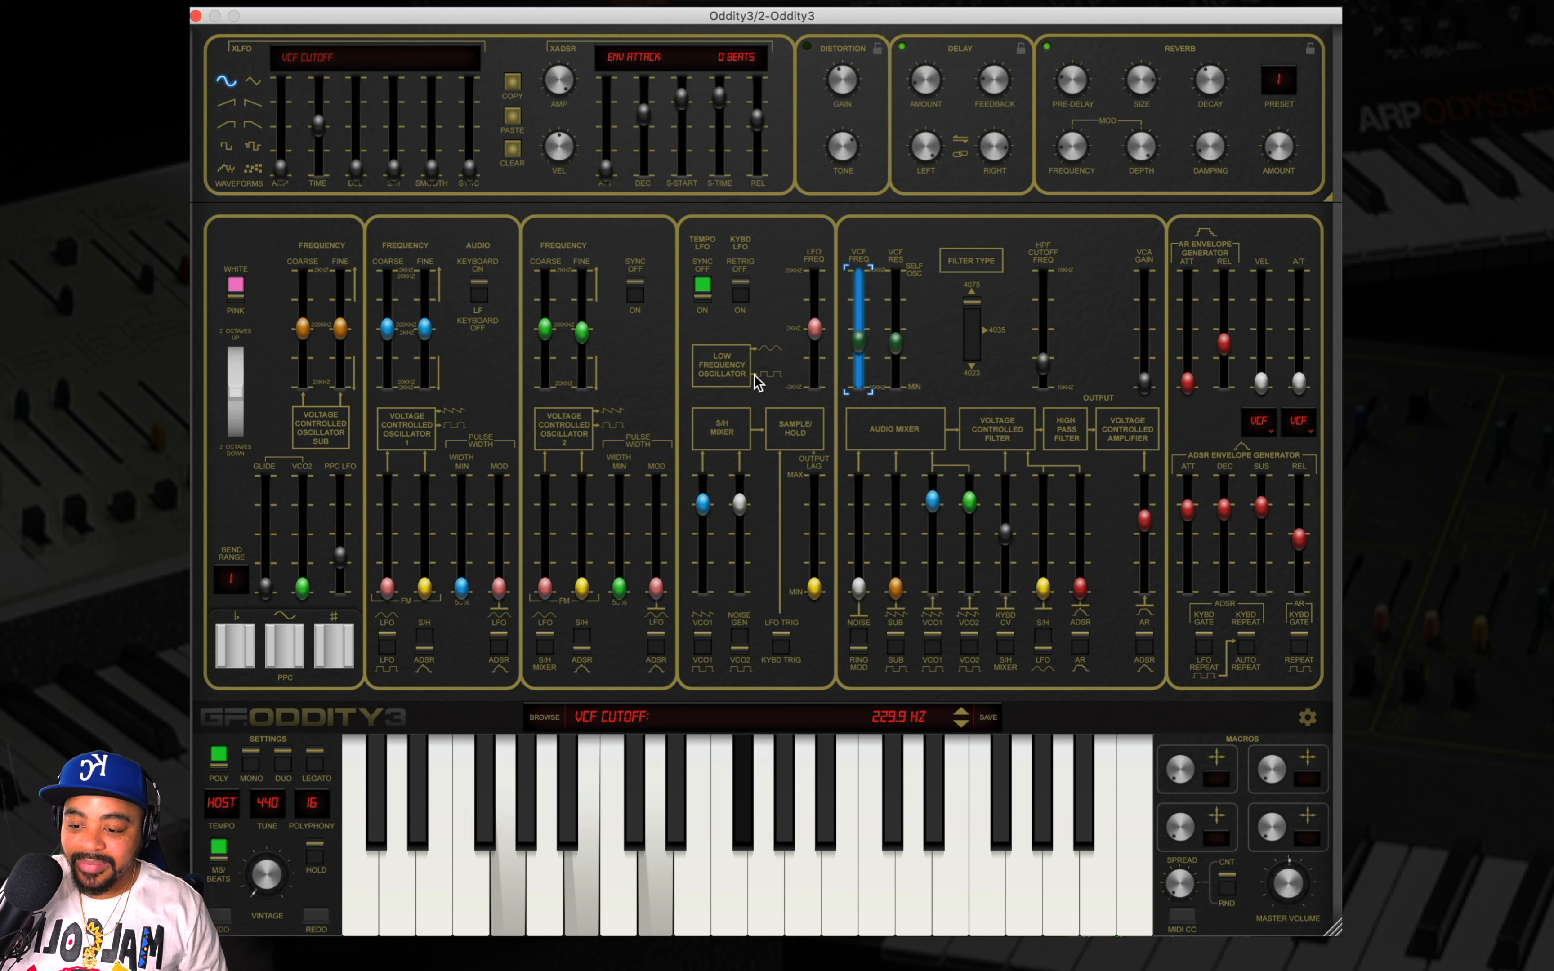
Turn on sync for VCO 2, test and reset its fine tuning, and raise its coarse frequency to 36 semitones
click(639, 297)
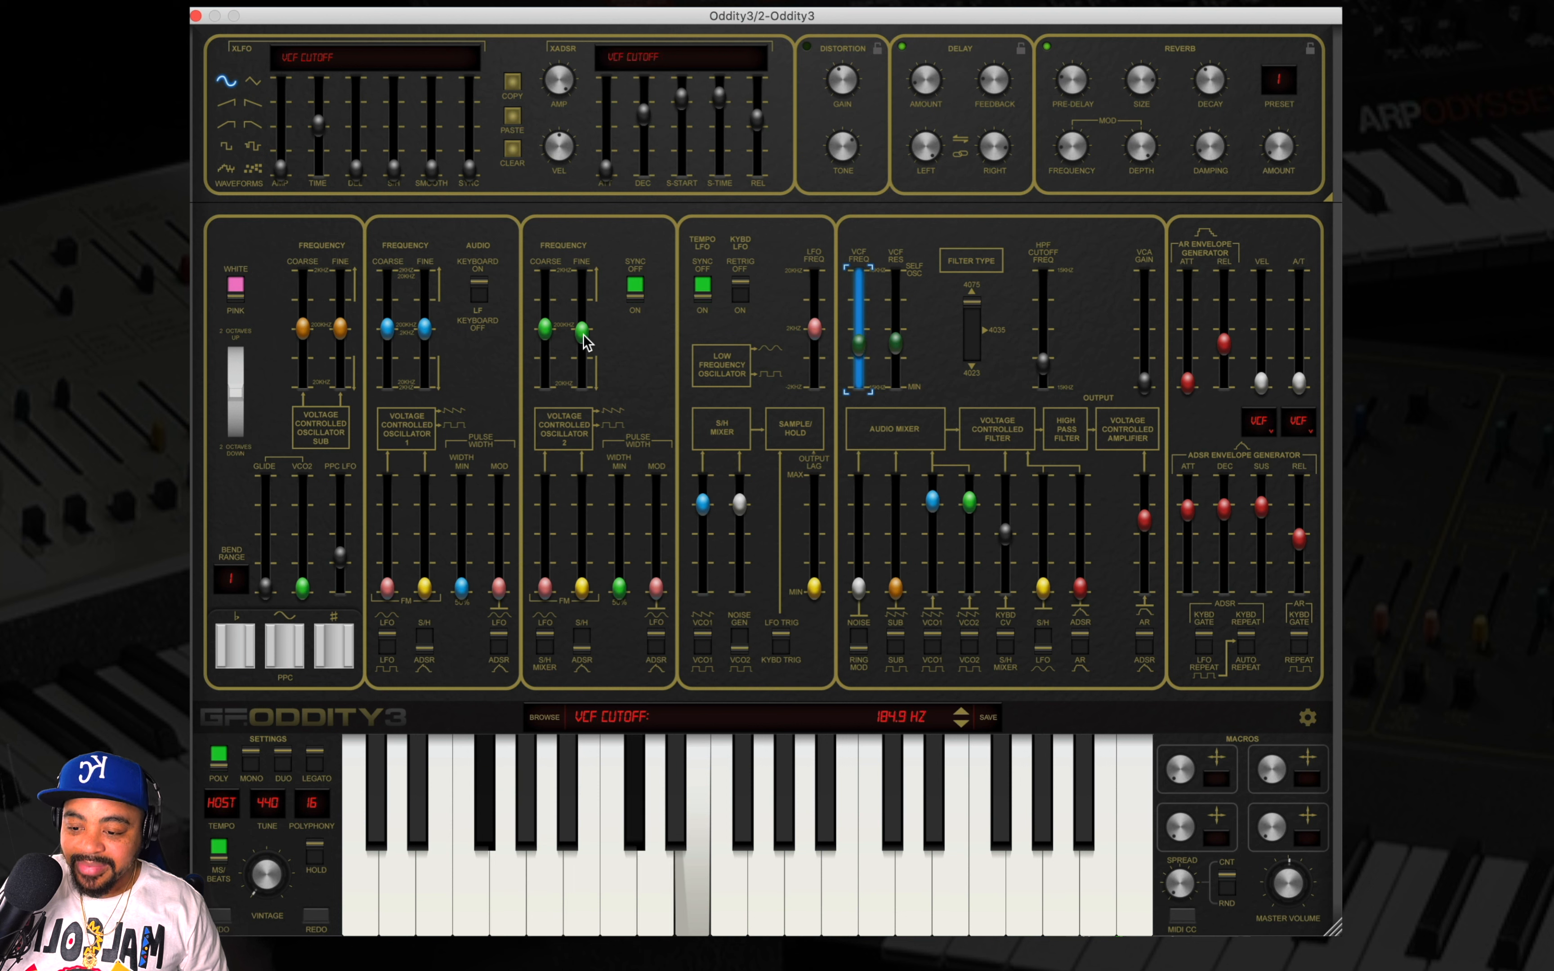
drag(585, 342, 584, 392)
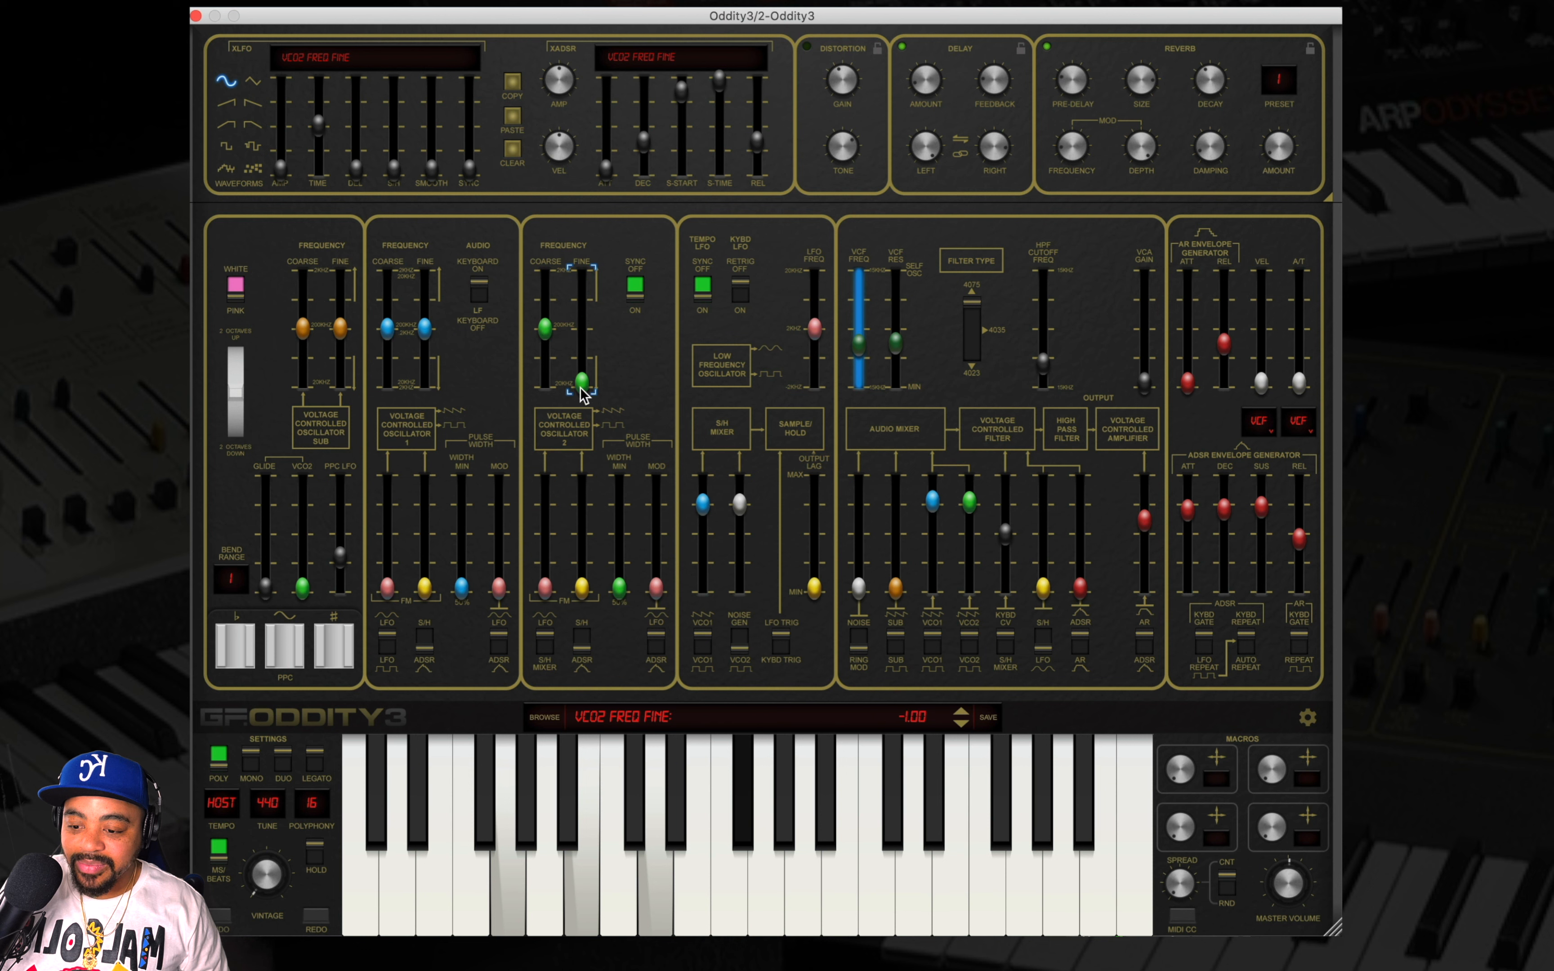
double_click(582, 384)
drag(545, 329, 553, 274)
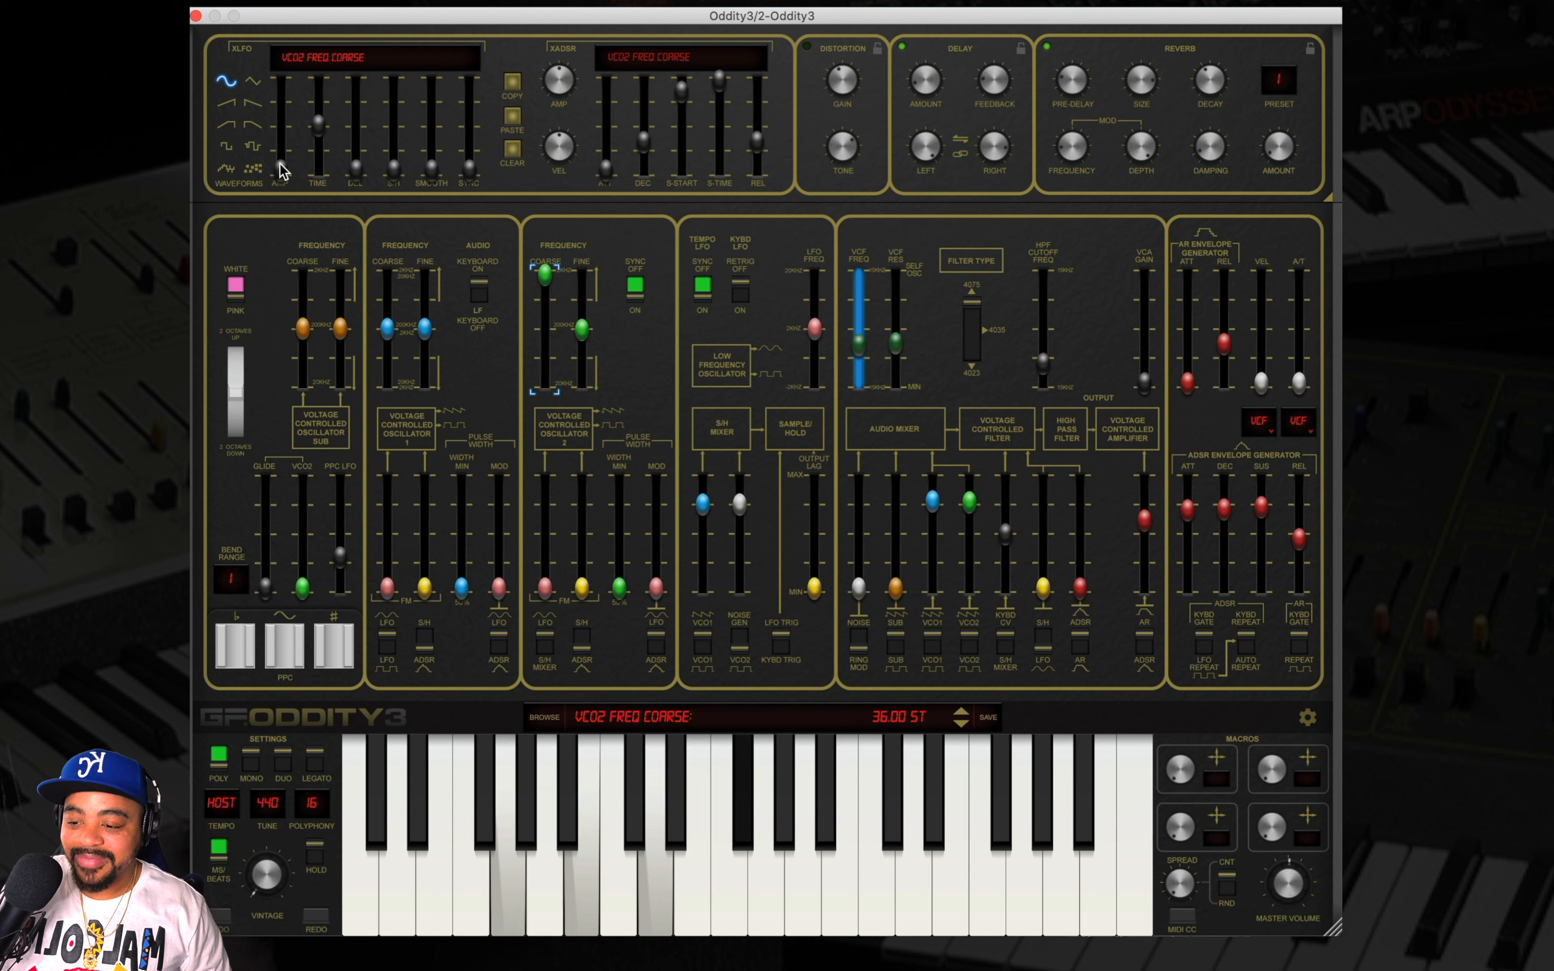
Modulate VCO 2's coarse frequency with a near-maximum XLFO depth at 64 beats, and return the coarse tuning to about 0.2 semitones
drag(280, 168, 318, 94)
drag(545, 275, 537, 334)
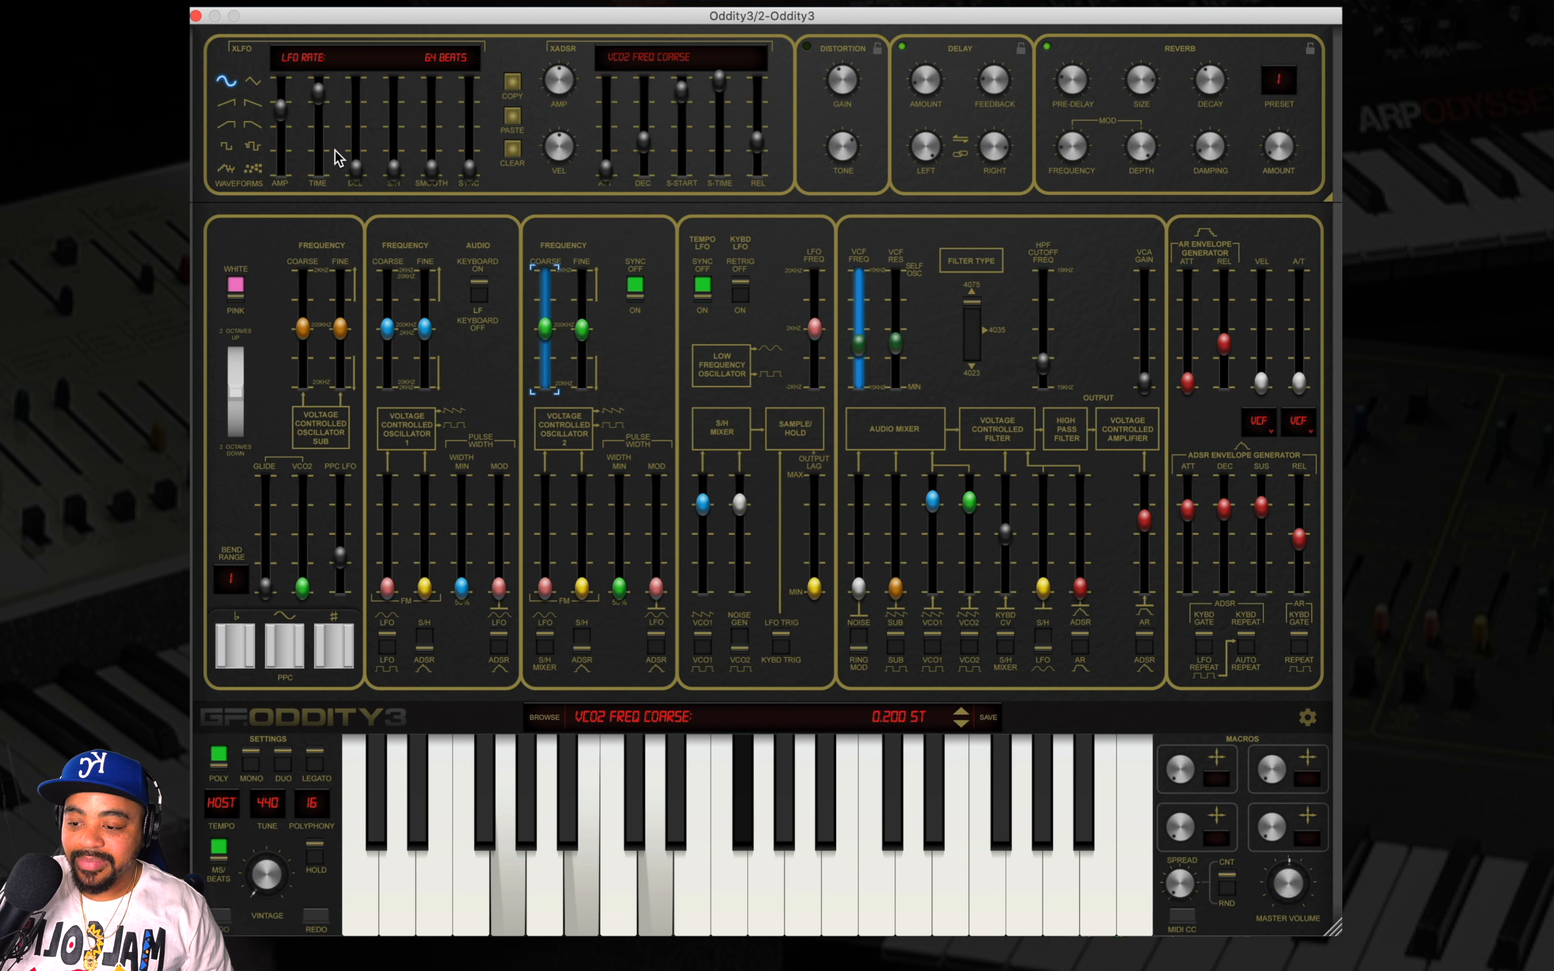
drag(293, 117, 289, 88)
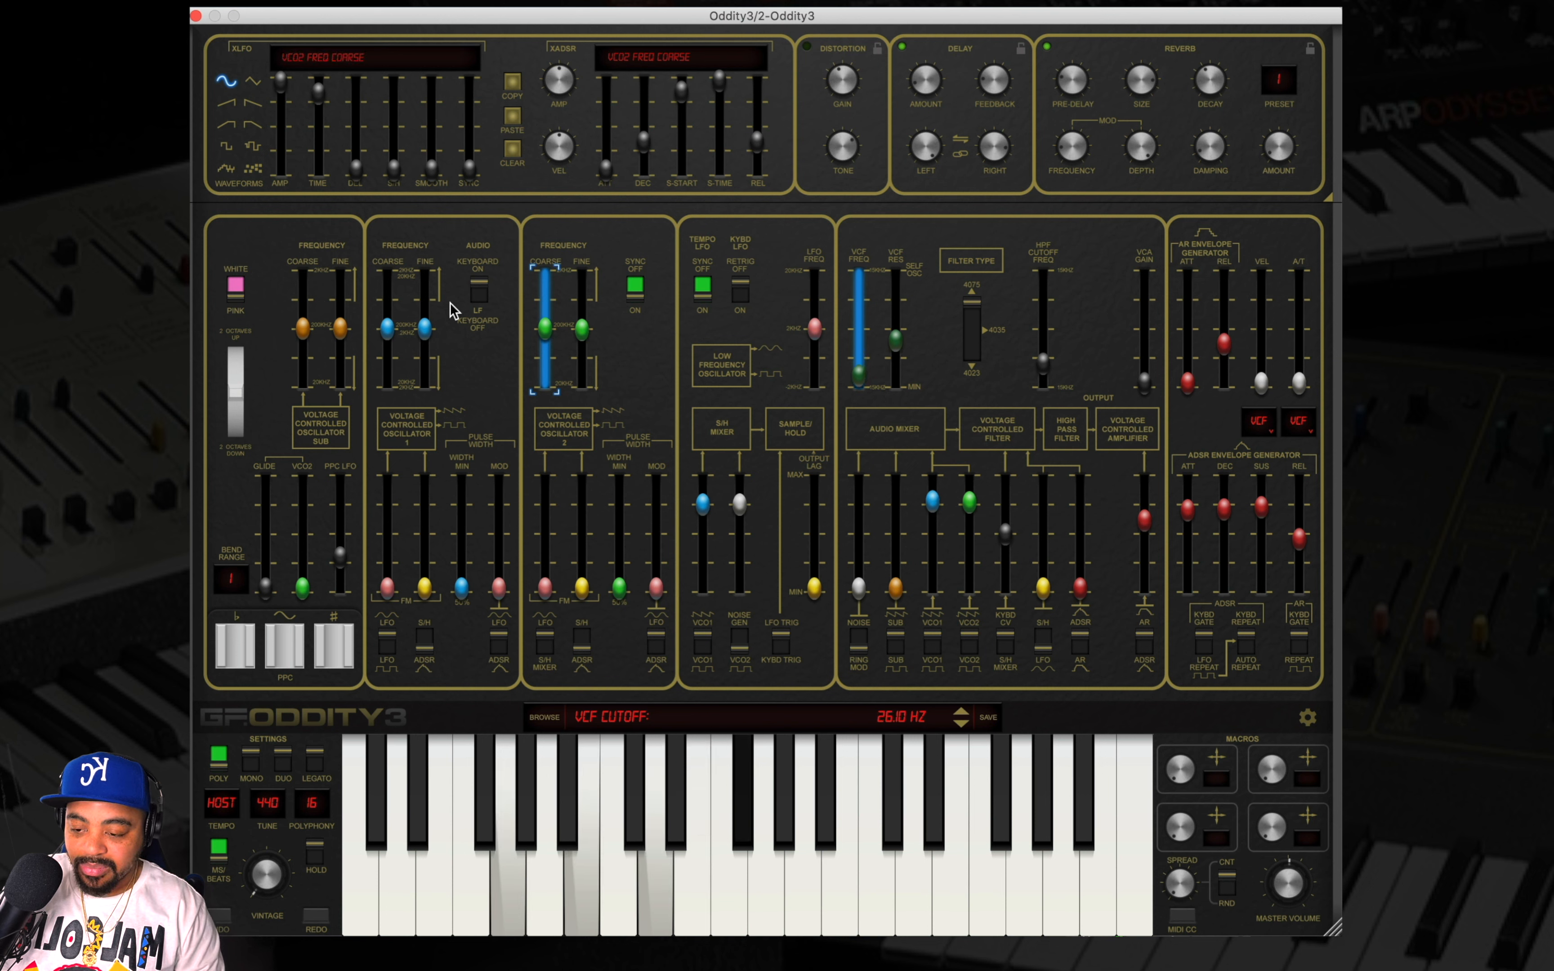
Lower the VCF cutoff's XADSR amount and shorten the XLFO time on VCO 2's coarse frequency
click(859, 382)
drag(558, 93, 556, 113)
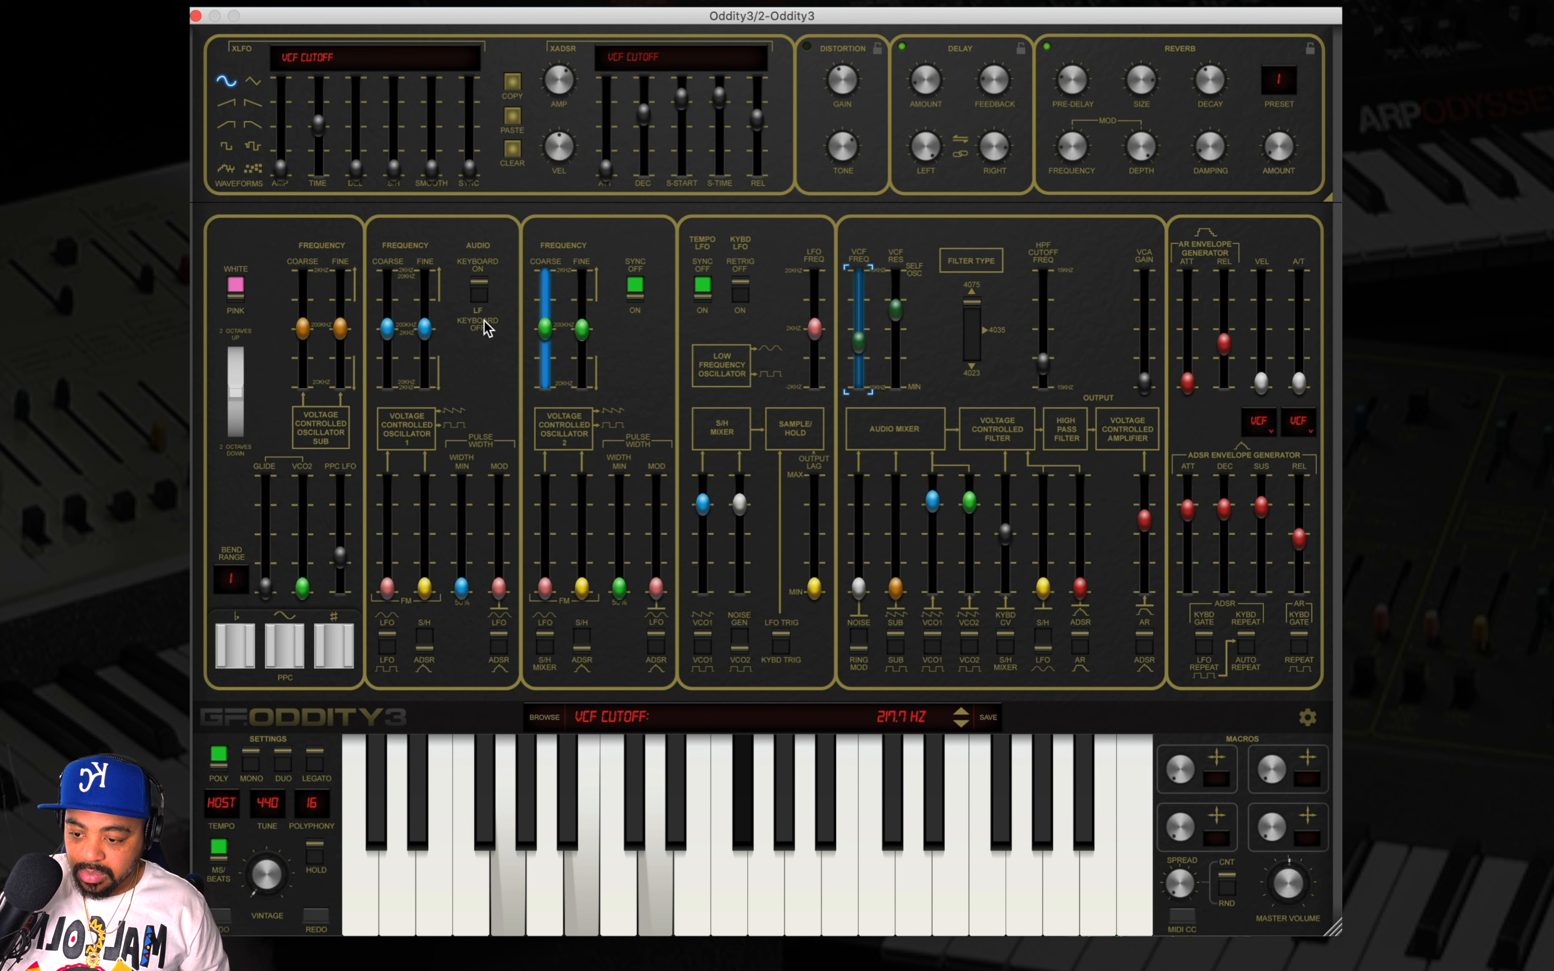
click(547, 330)
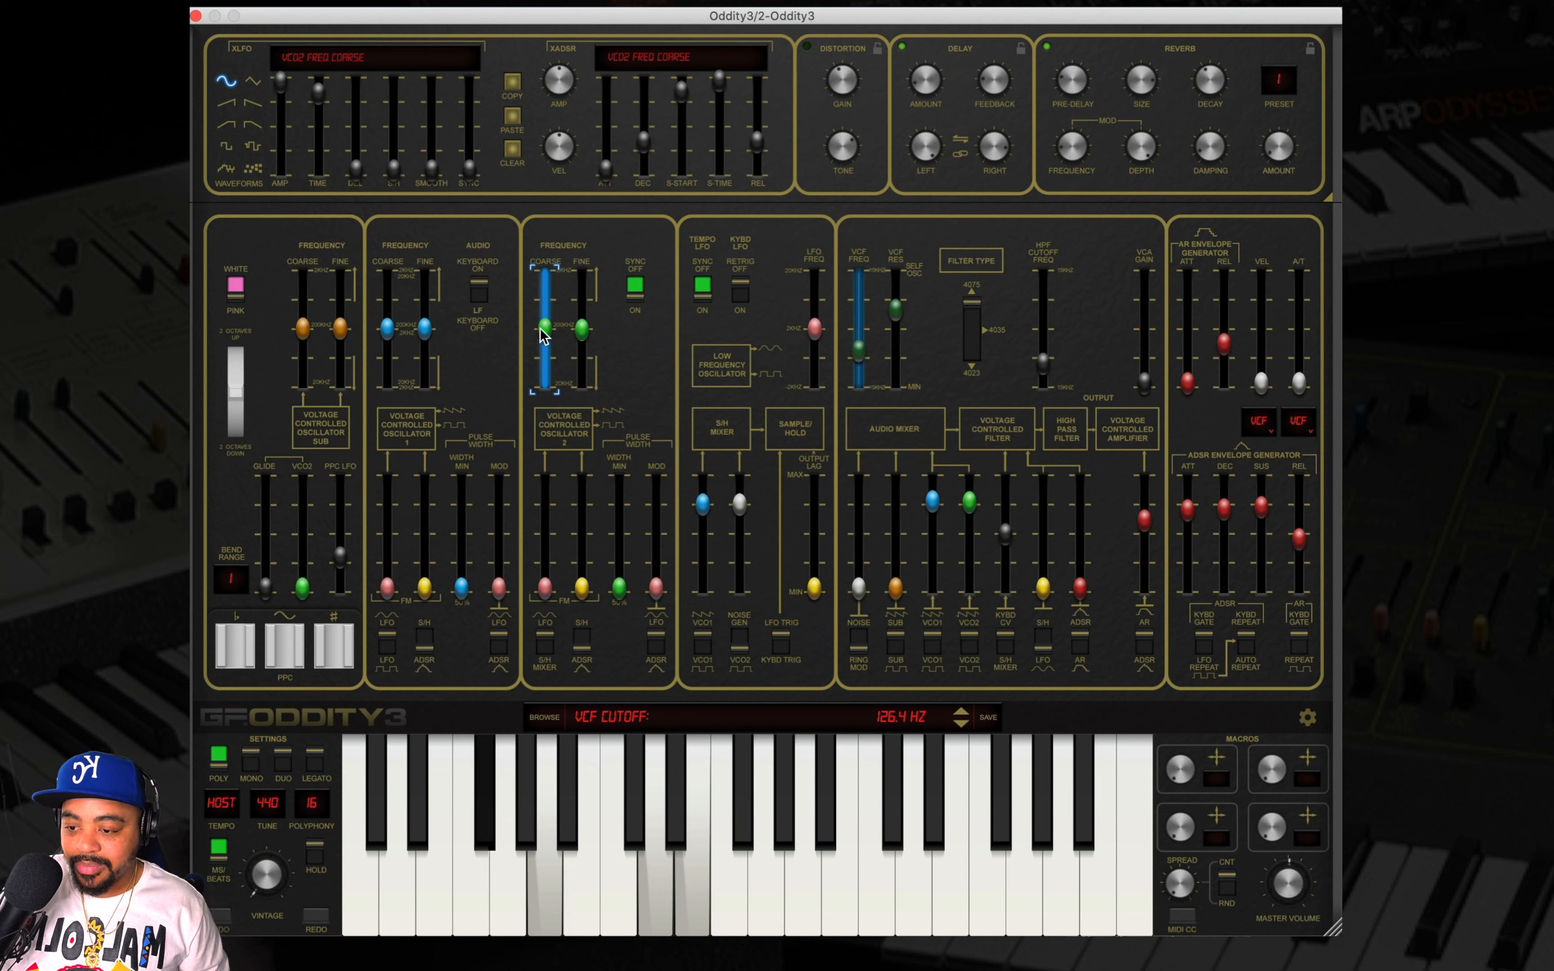
drag(316, 98, 313, 112)
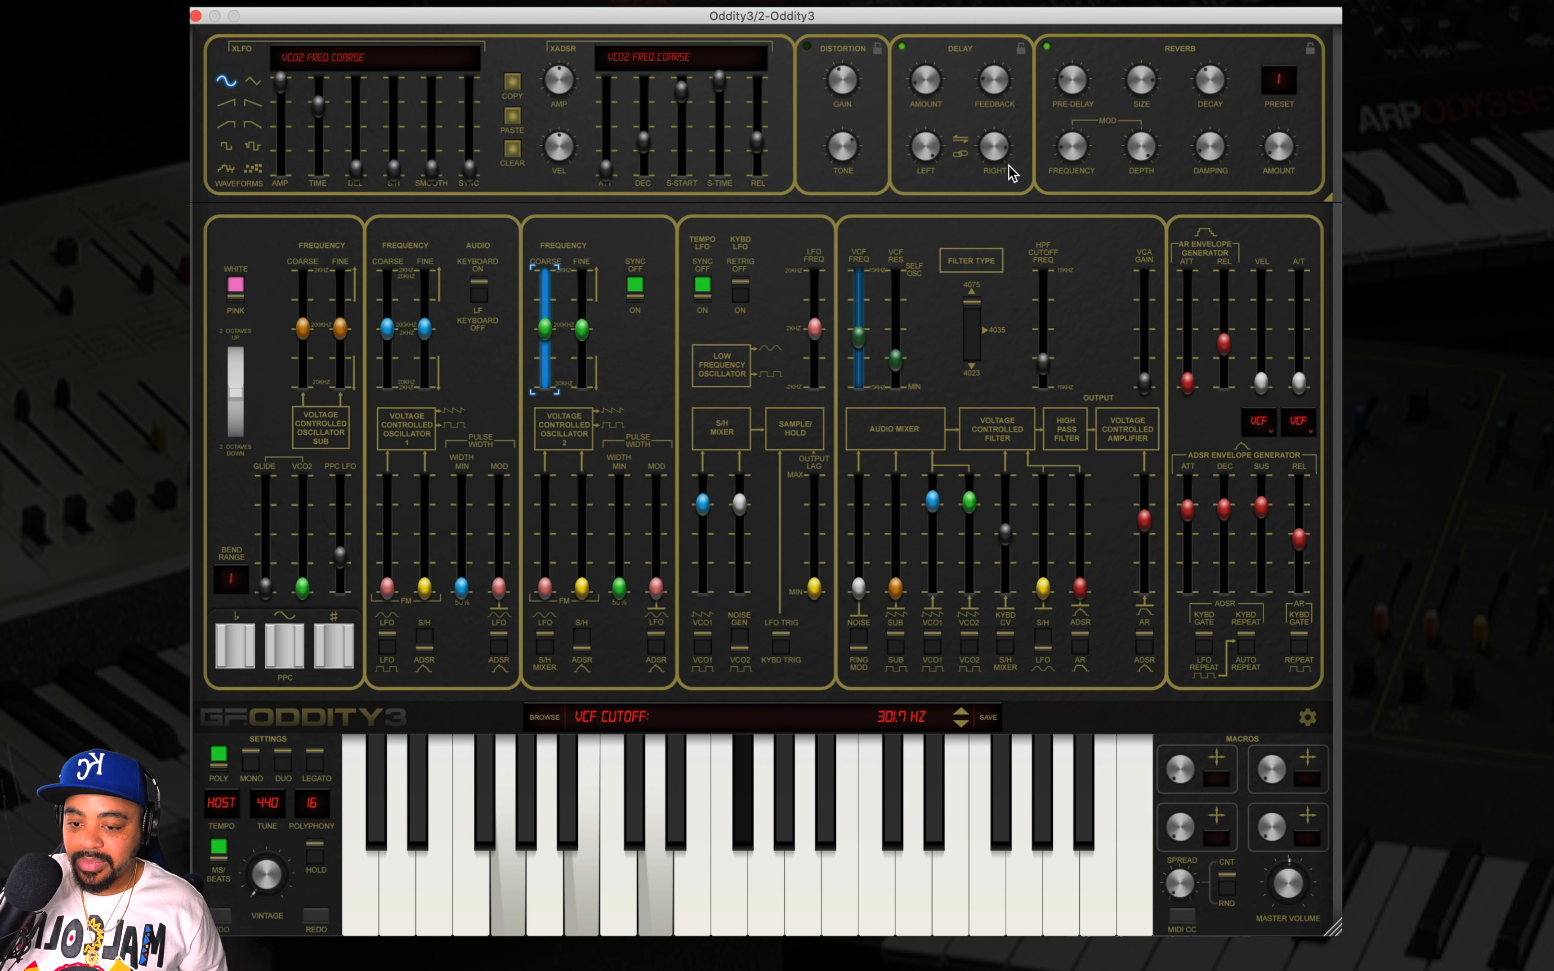
Raise the reverb mix amount and set the delay feedback to 0.180
drag(1274, 168, 1290, 140)
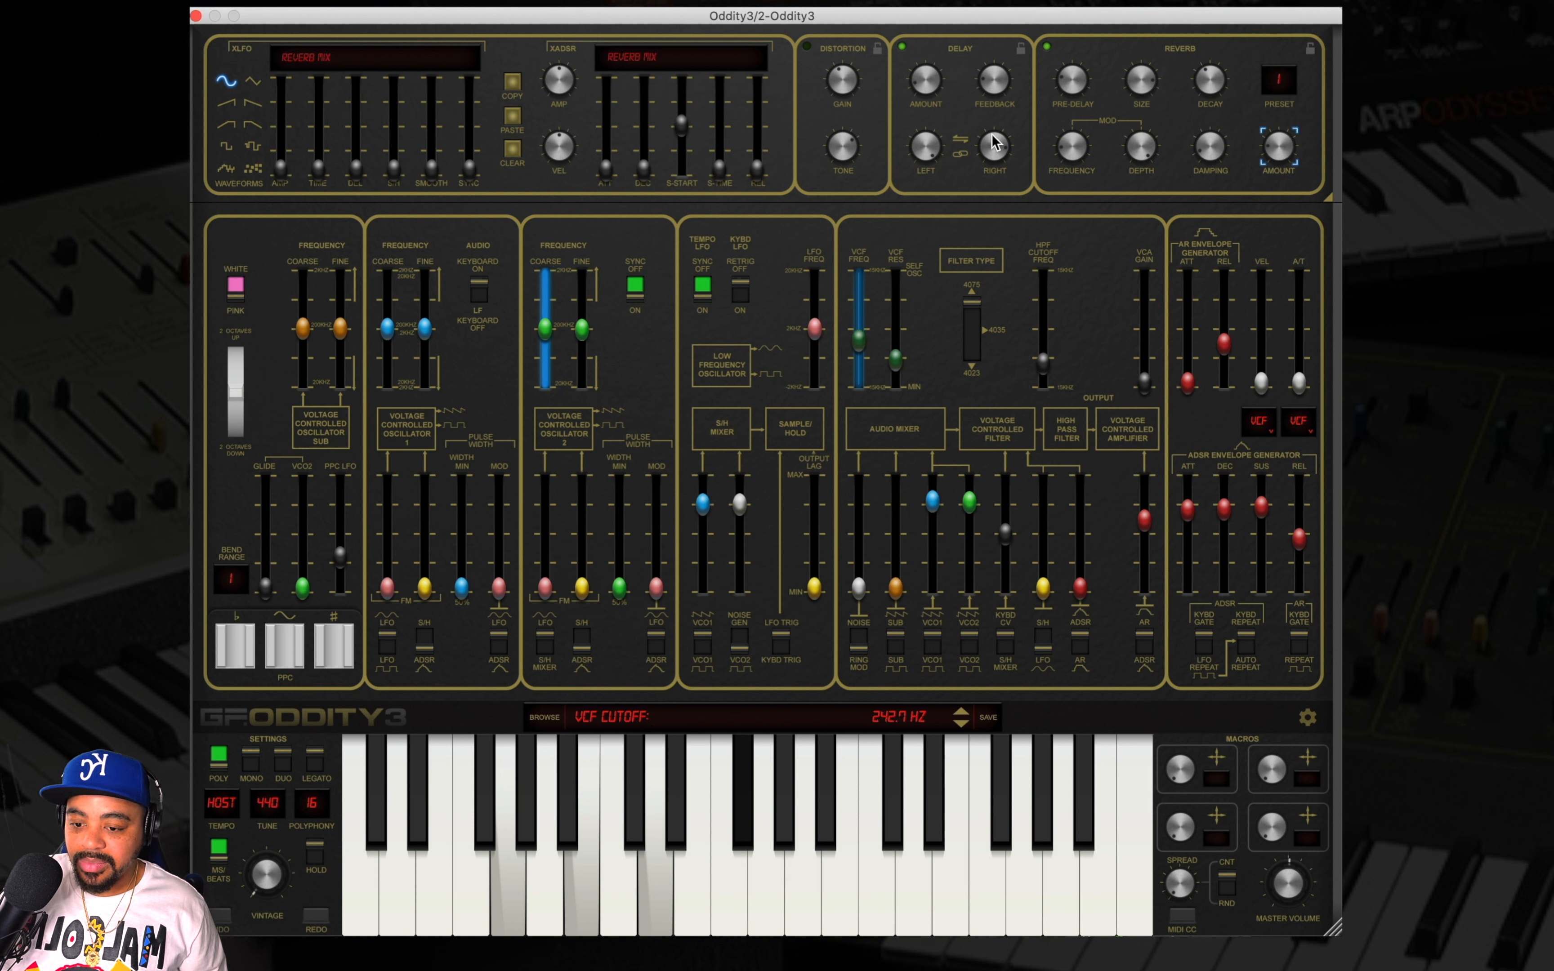
click(999, 74)
drag(998, 72, 985, 117)
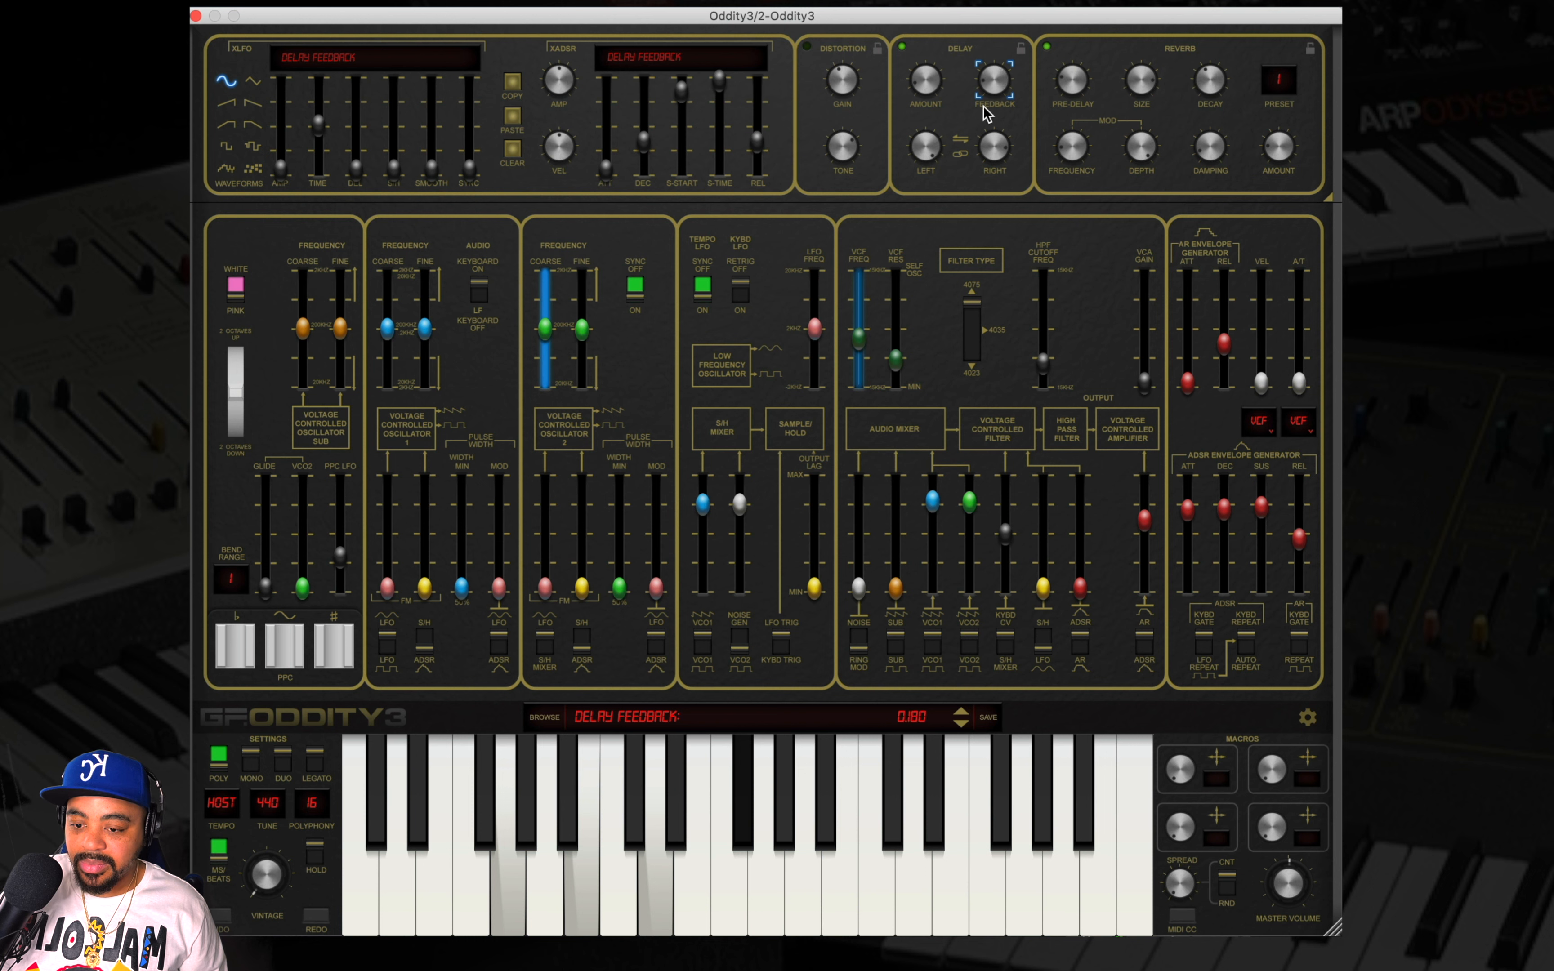
click(1276, 146)
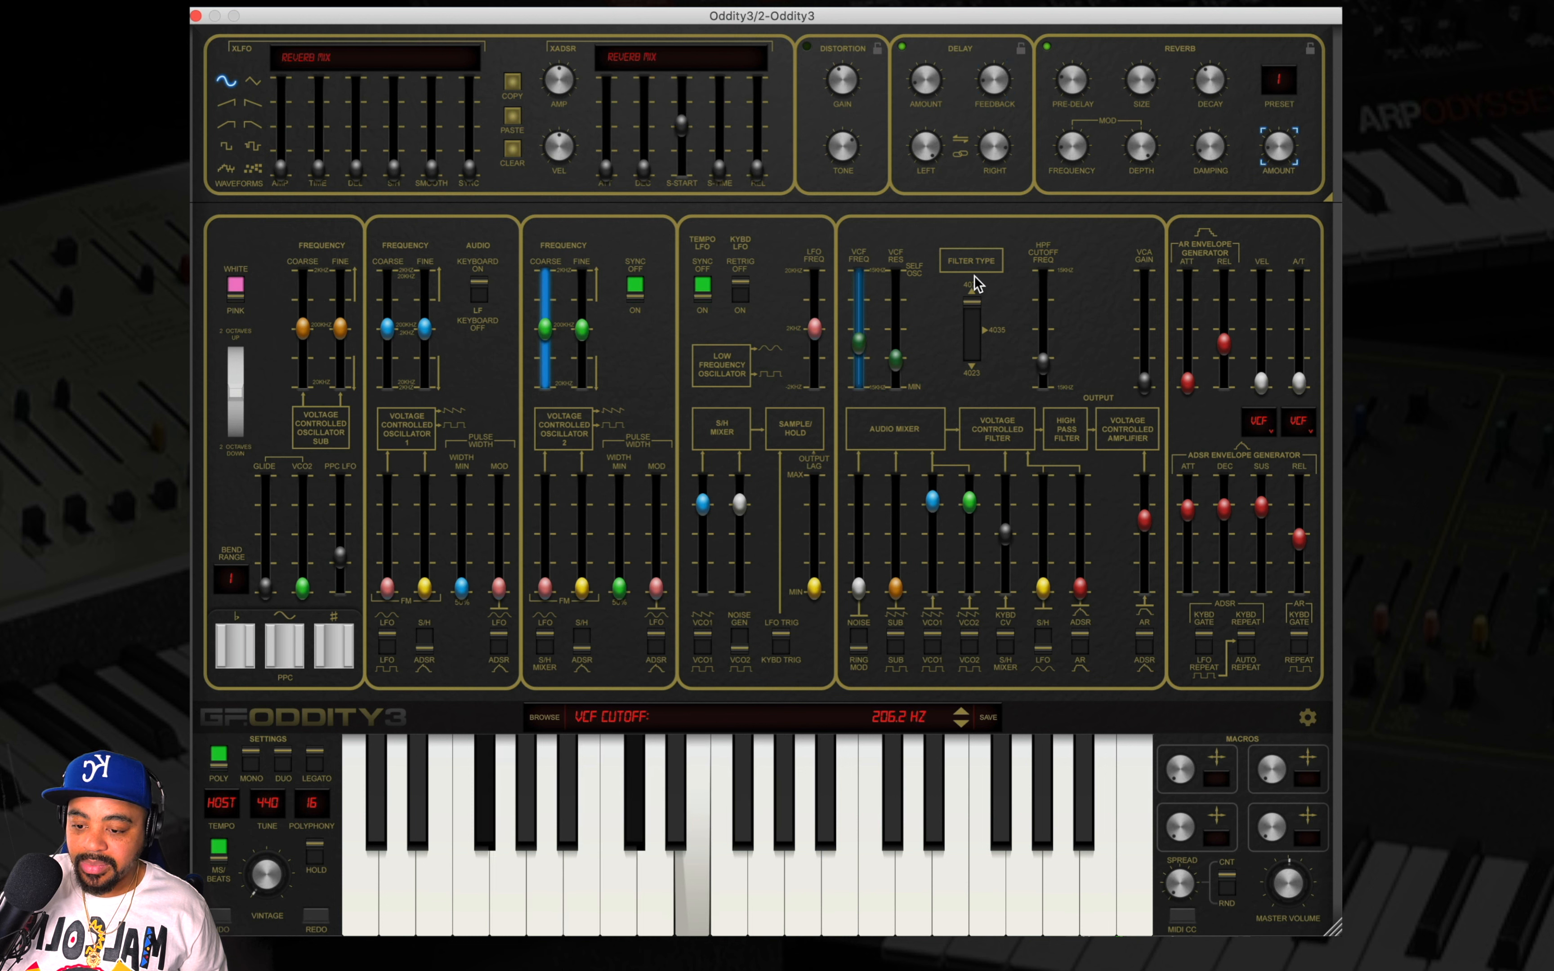
Switch the filter type to 4035 and modulate the VCF cutoff with a ramp-down XLFO at a depth of about 0.46
click(973, 327)
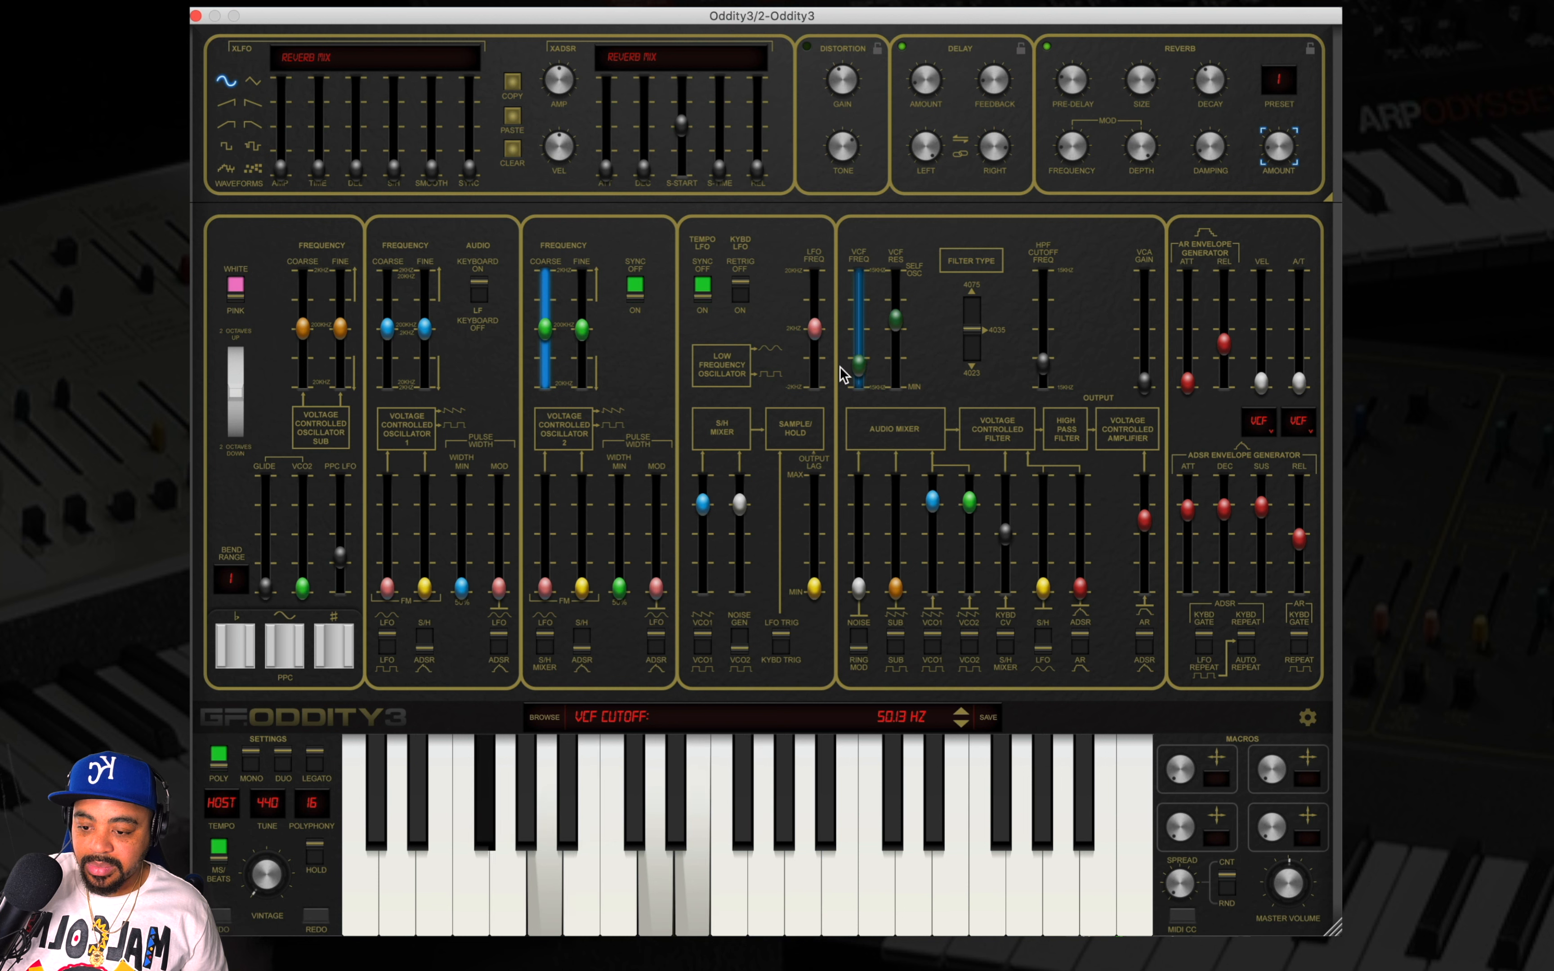
click(856, 361)
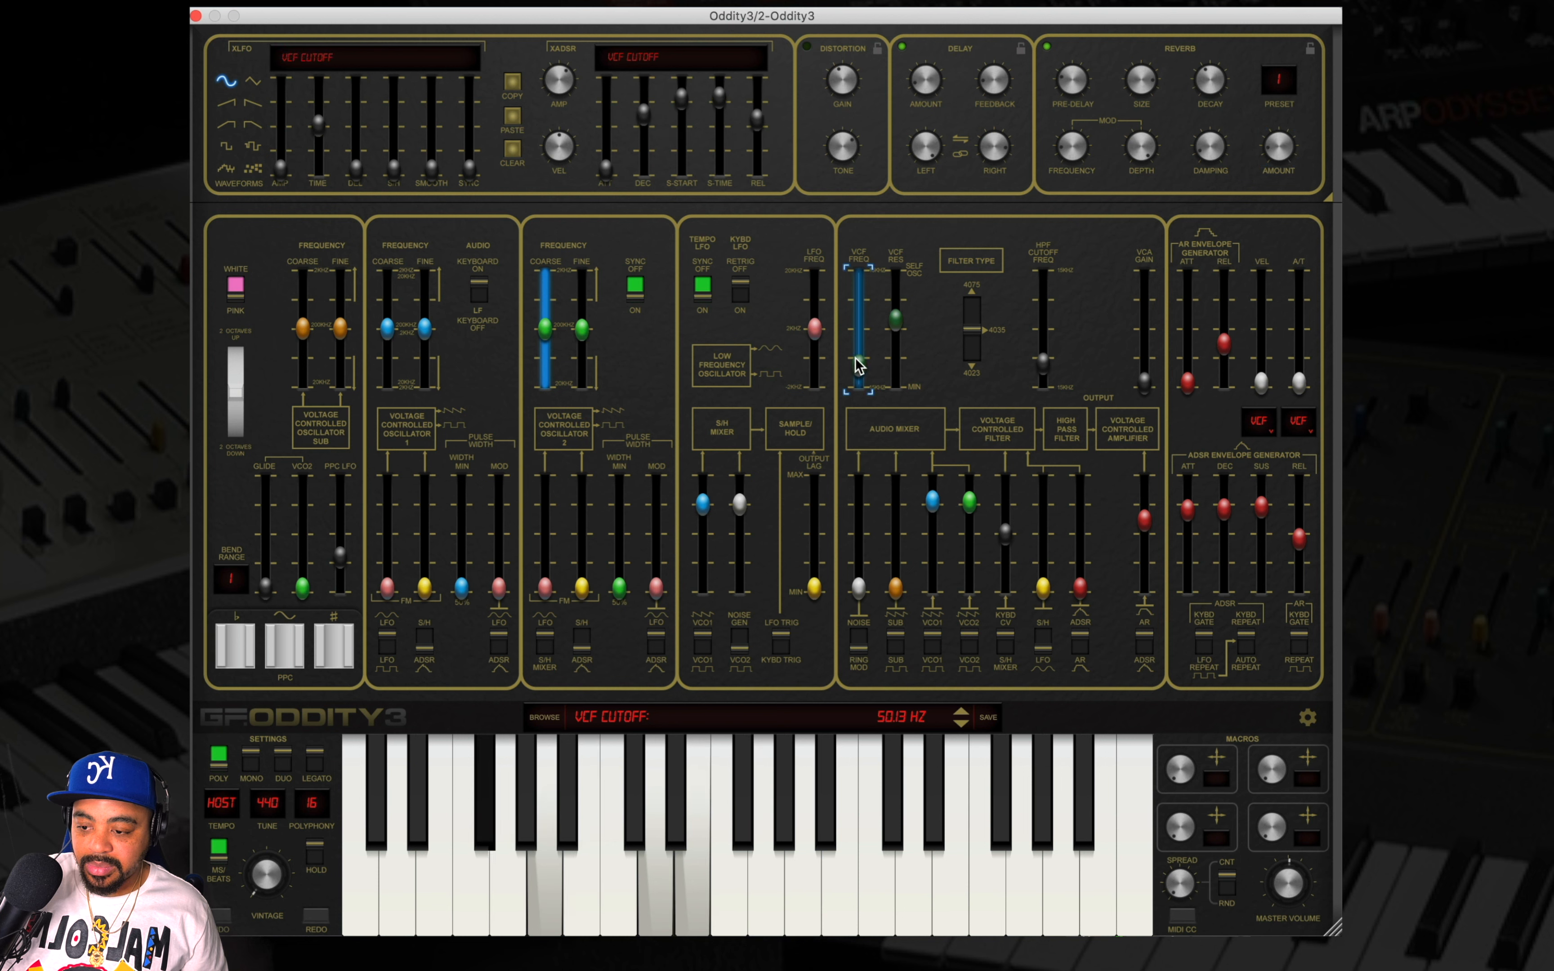
click(255, 102)
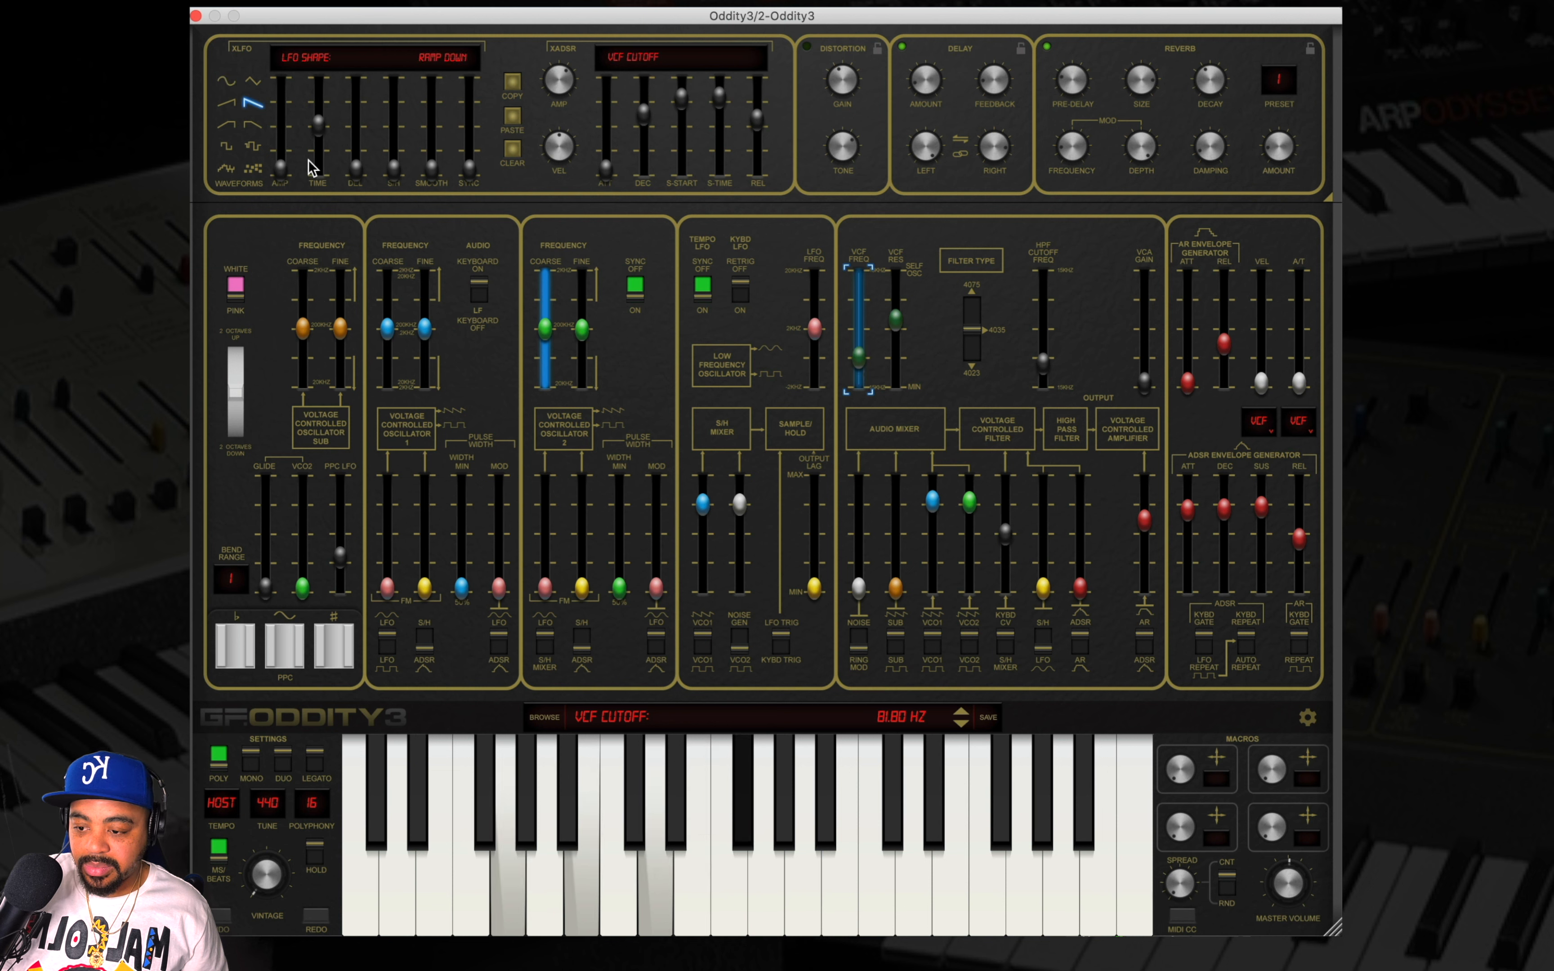
drag(281, 164, 285, 117)
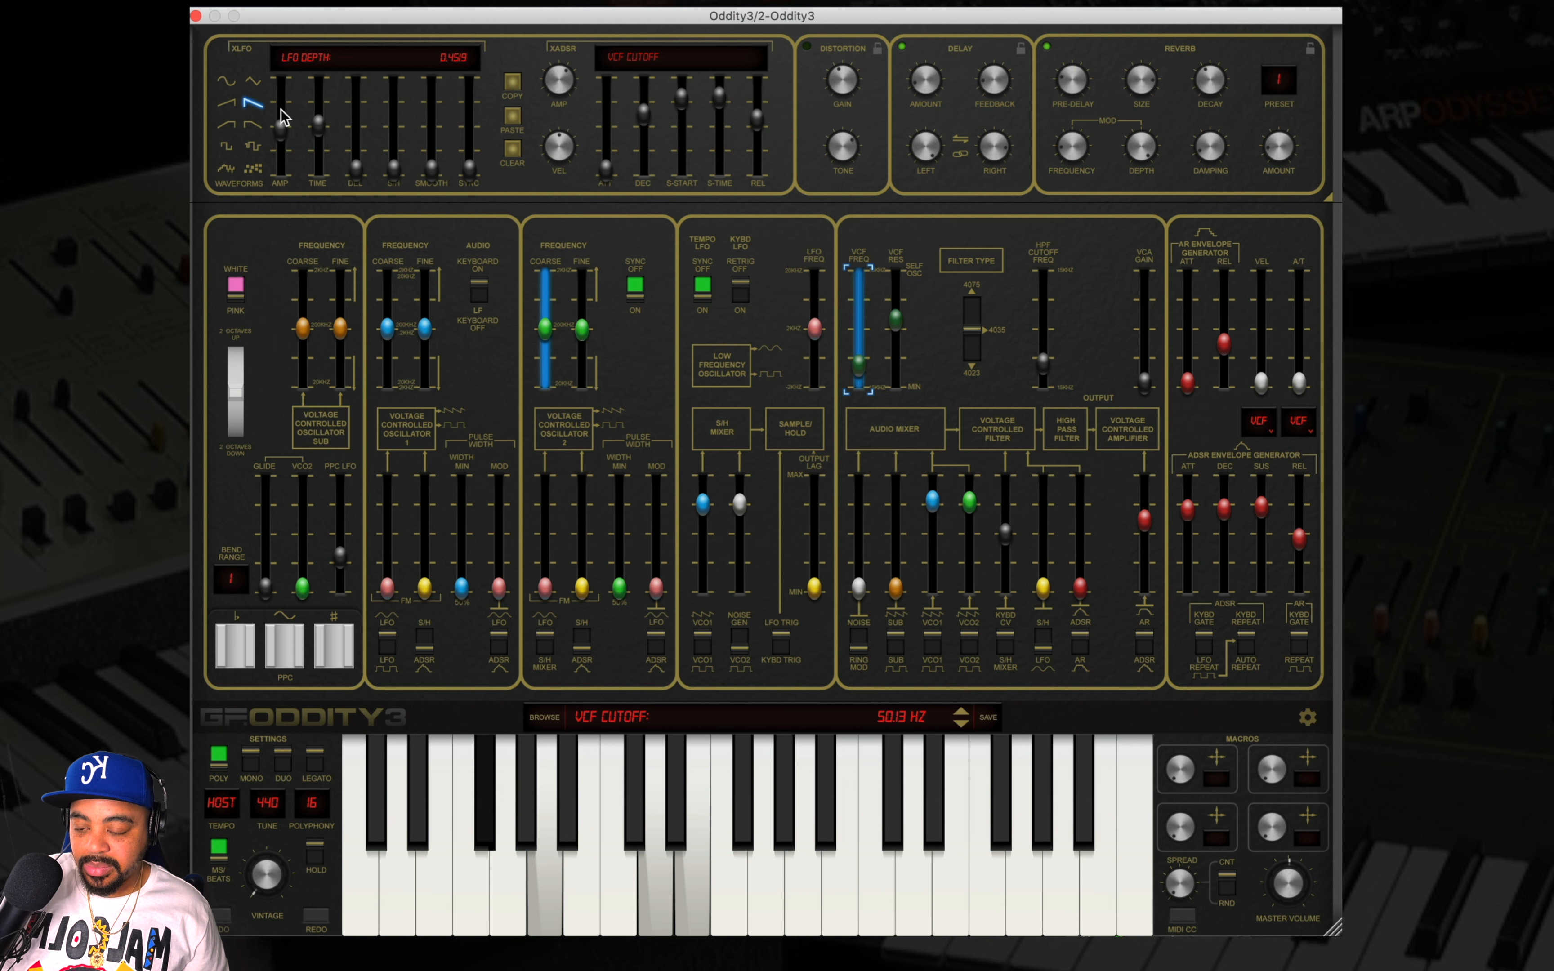
Try faster XLFO rates on the VCF cutoff, around 2/3 beats
click(318, 129)
drag(314, 127, 313, 130)
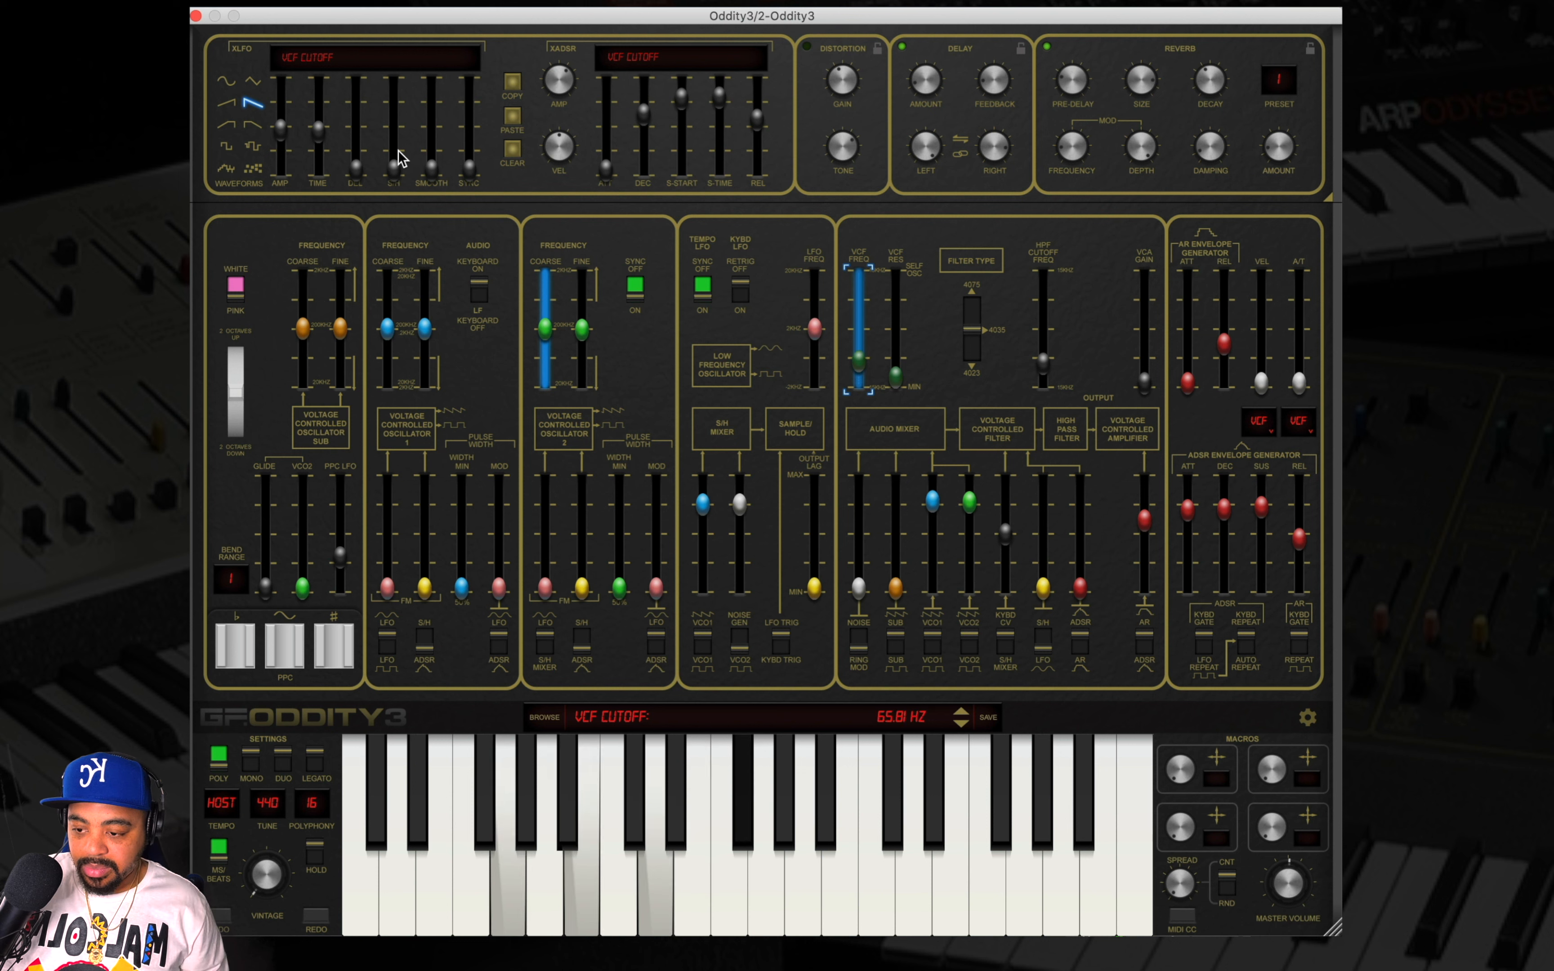
drag(312, 137, 315, 142)
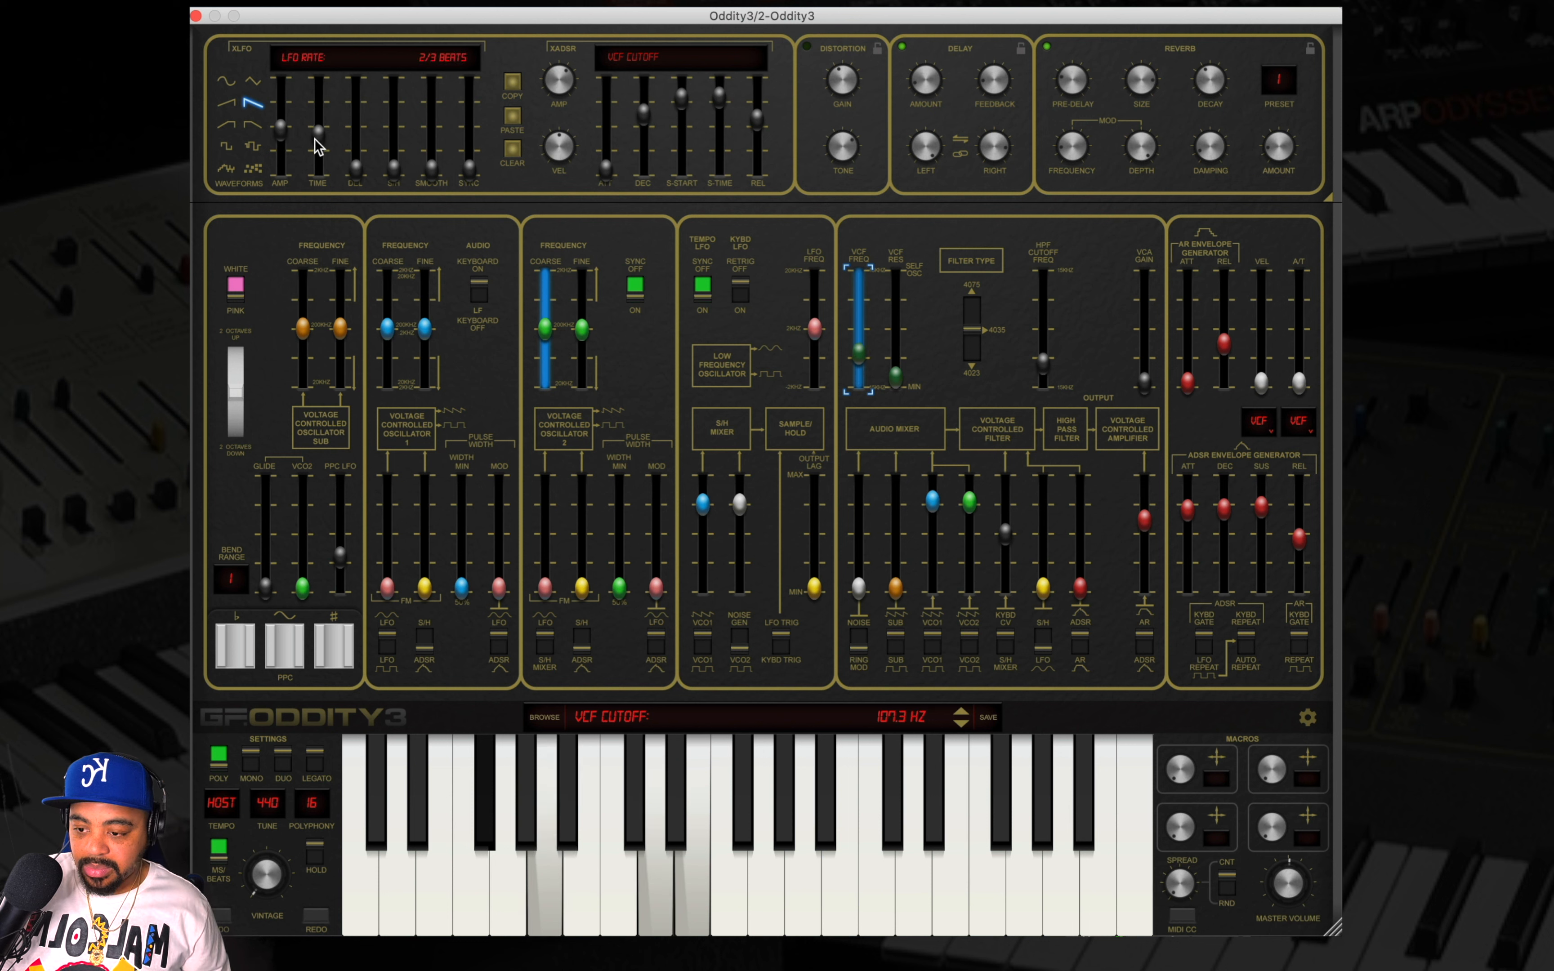
drag(314, 139, 318, 136)
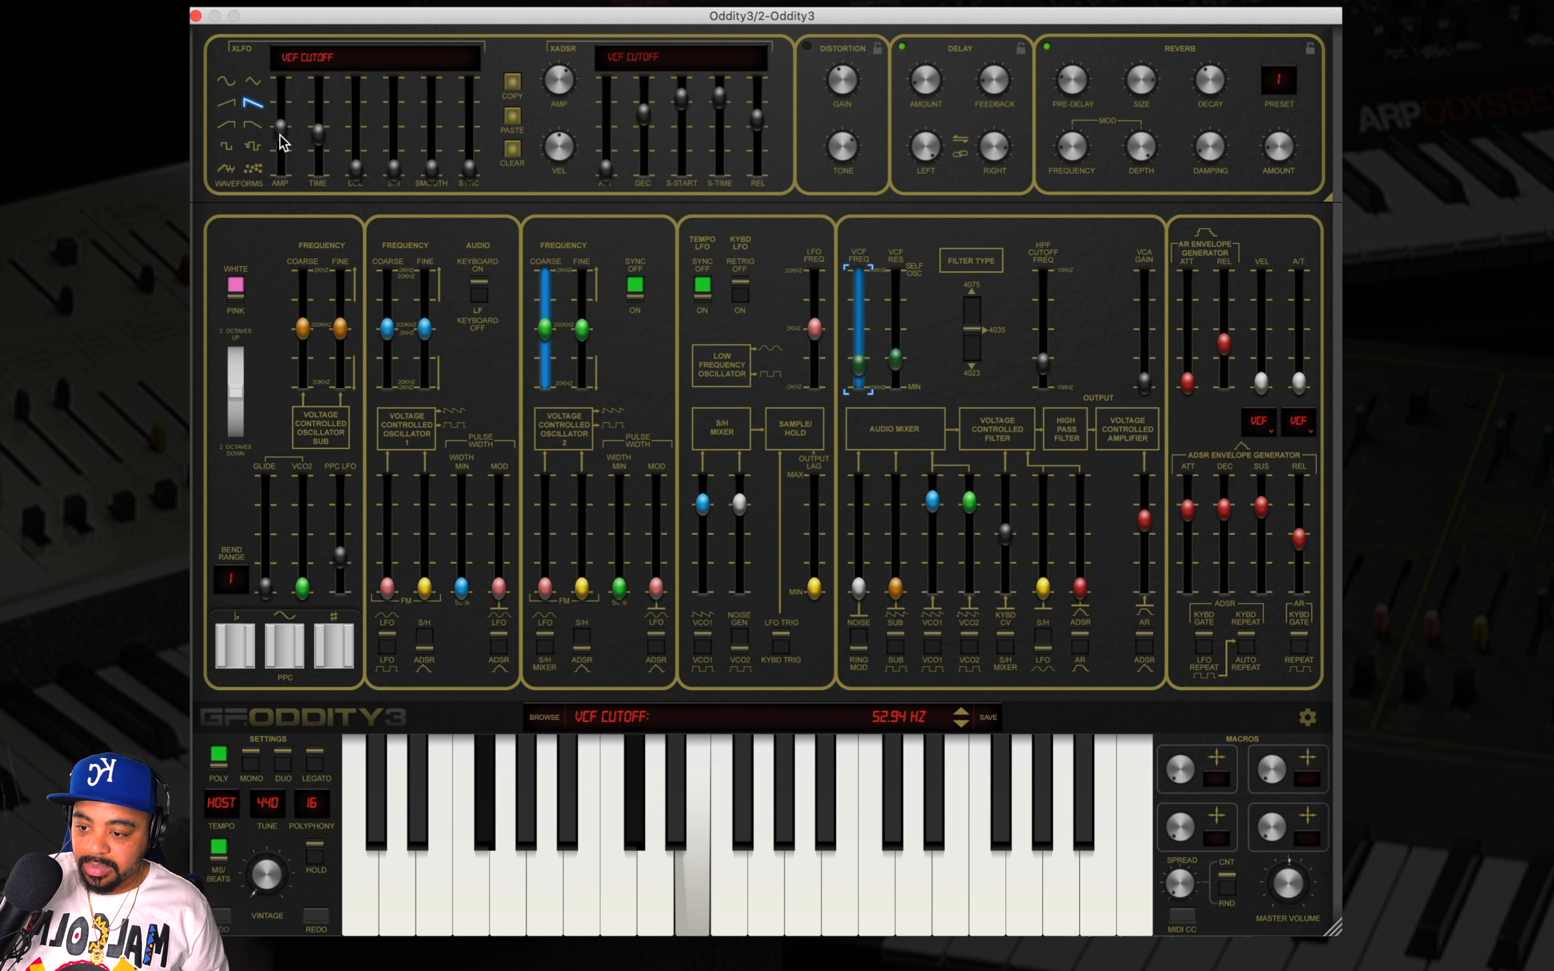
Change the VCF cutoff's XLFO to the second pulse-shaped waveform and slow its rate from 1/2 beats
click(255, 152)
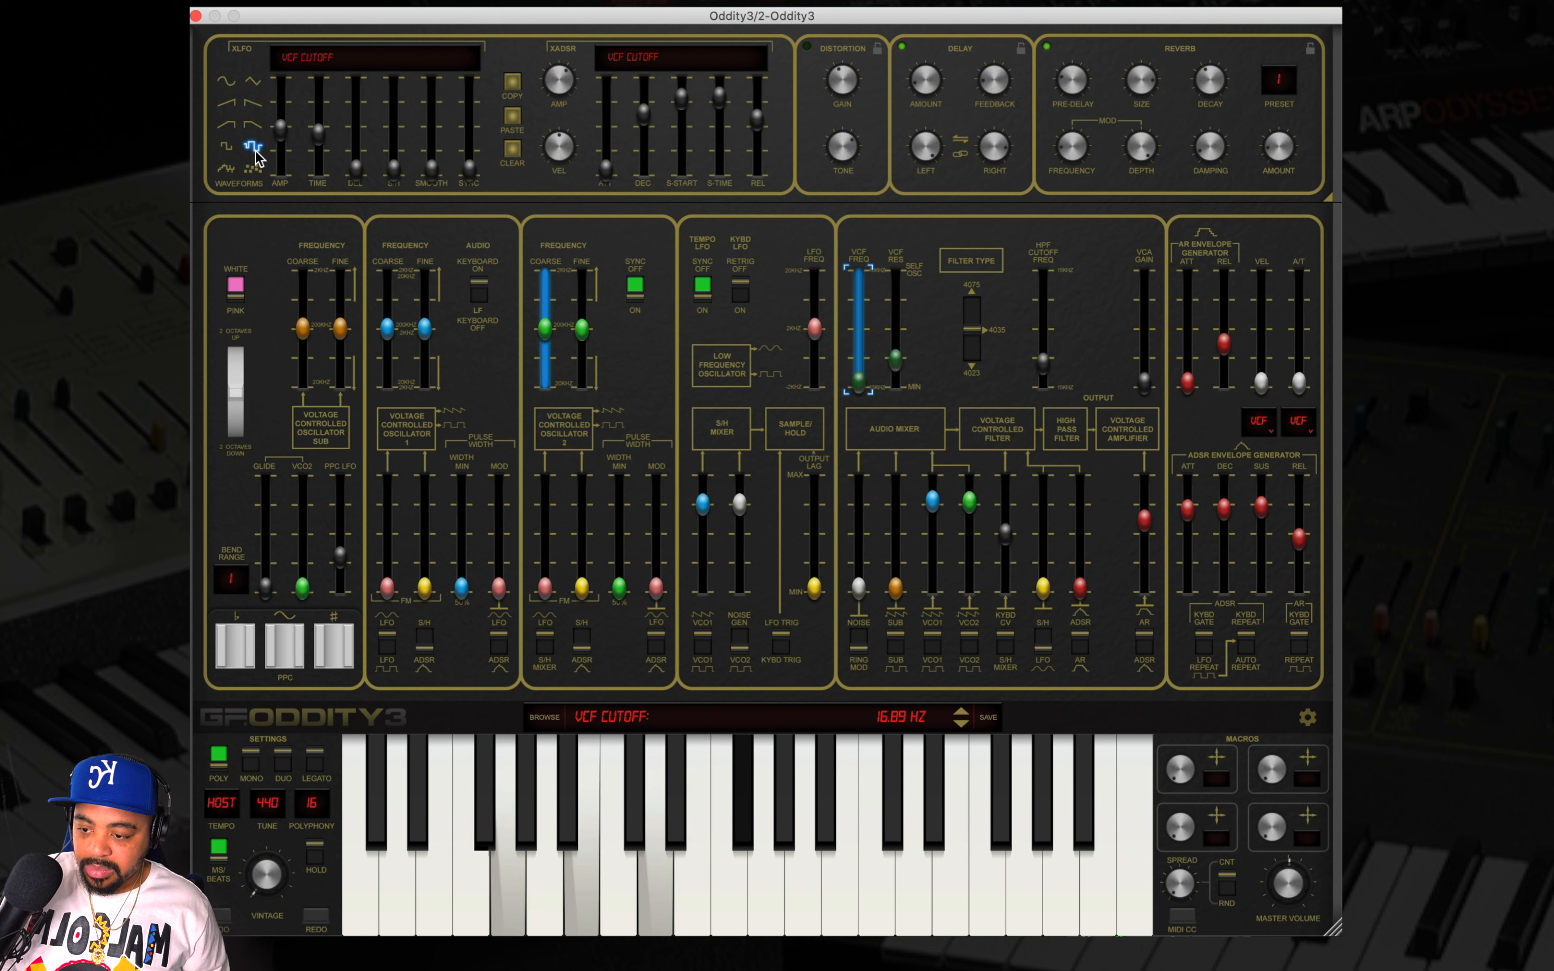
click(320, 140)
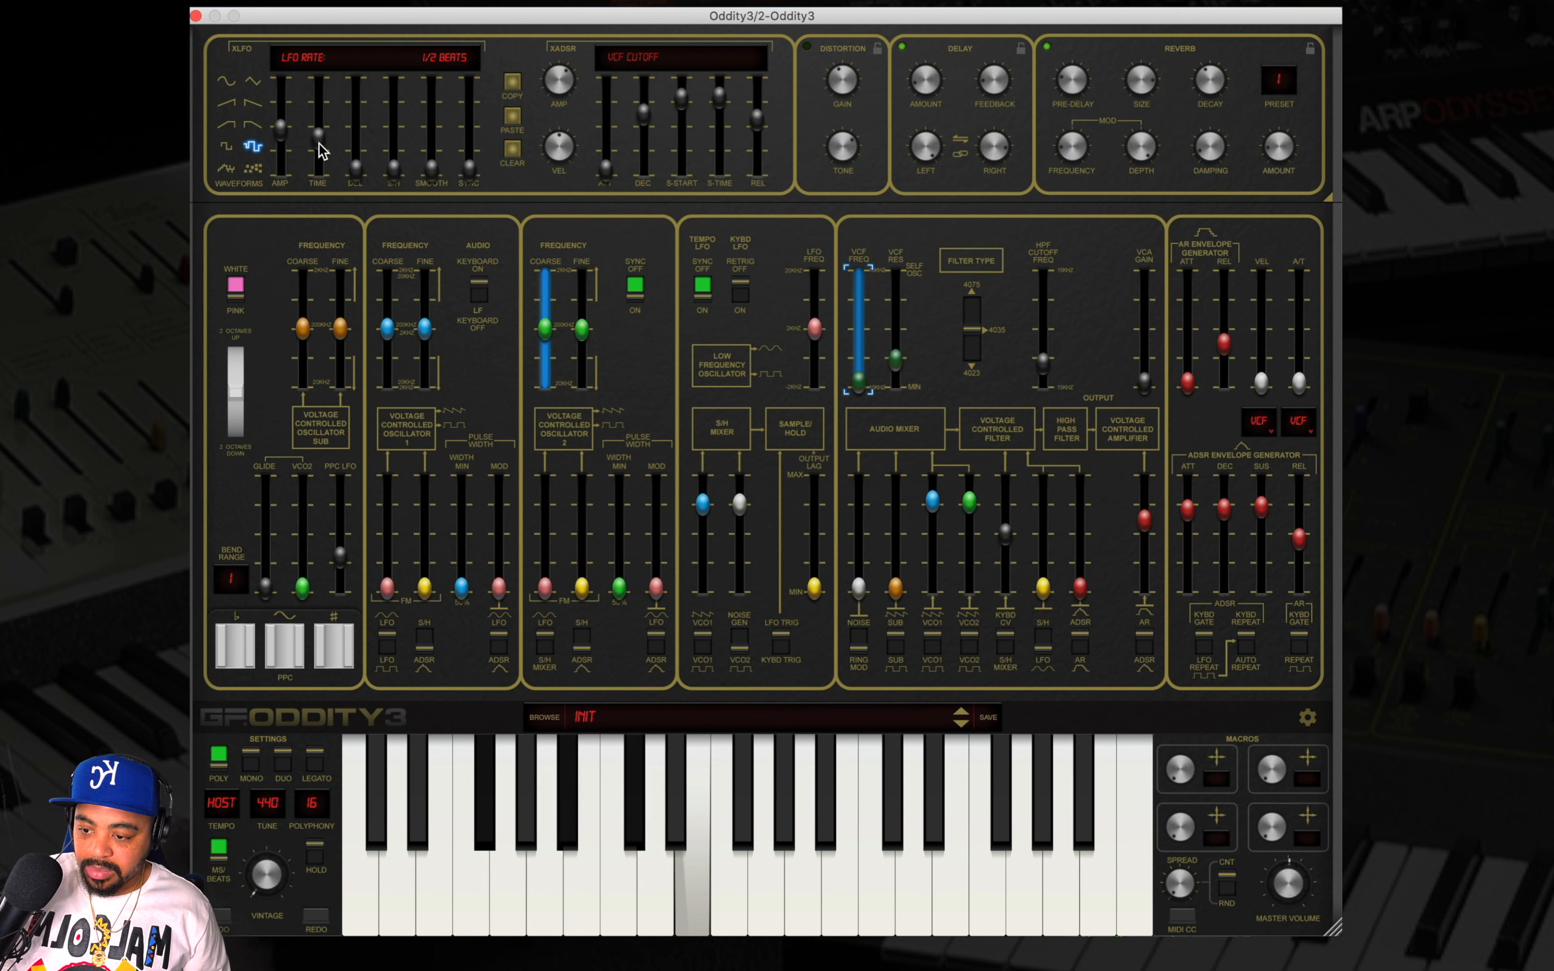
drag(319, 143, 321, 131)
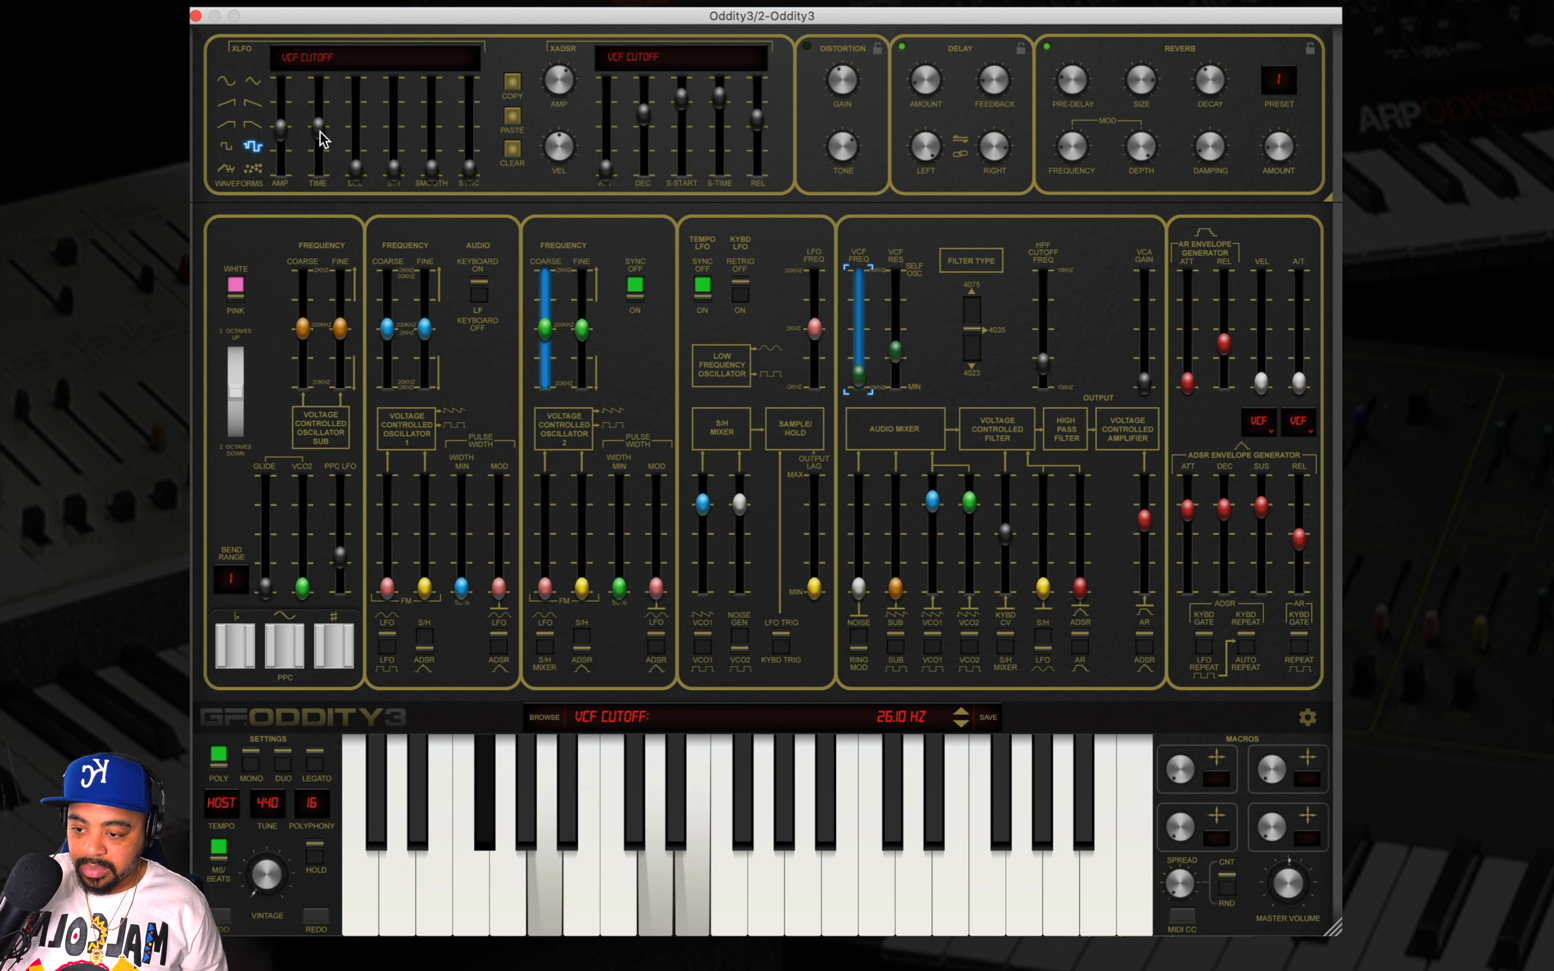
Raise the VCF cutoff's XLFO depth to maximum and set its rate to about 1/24 beats
drag(280, 130, 277, 172)
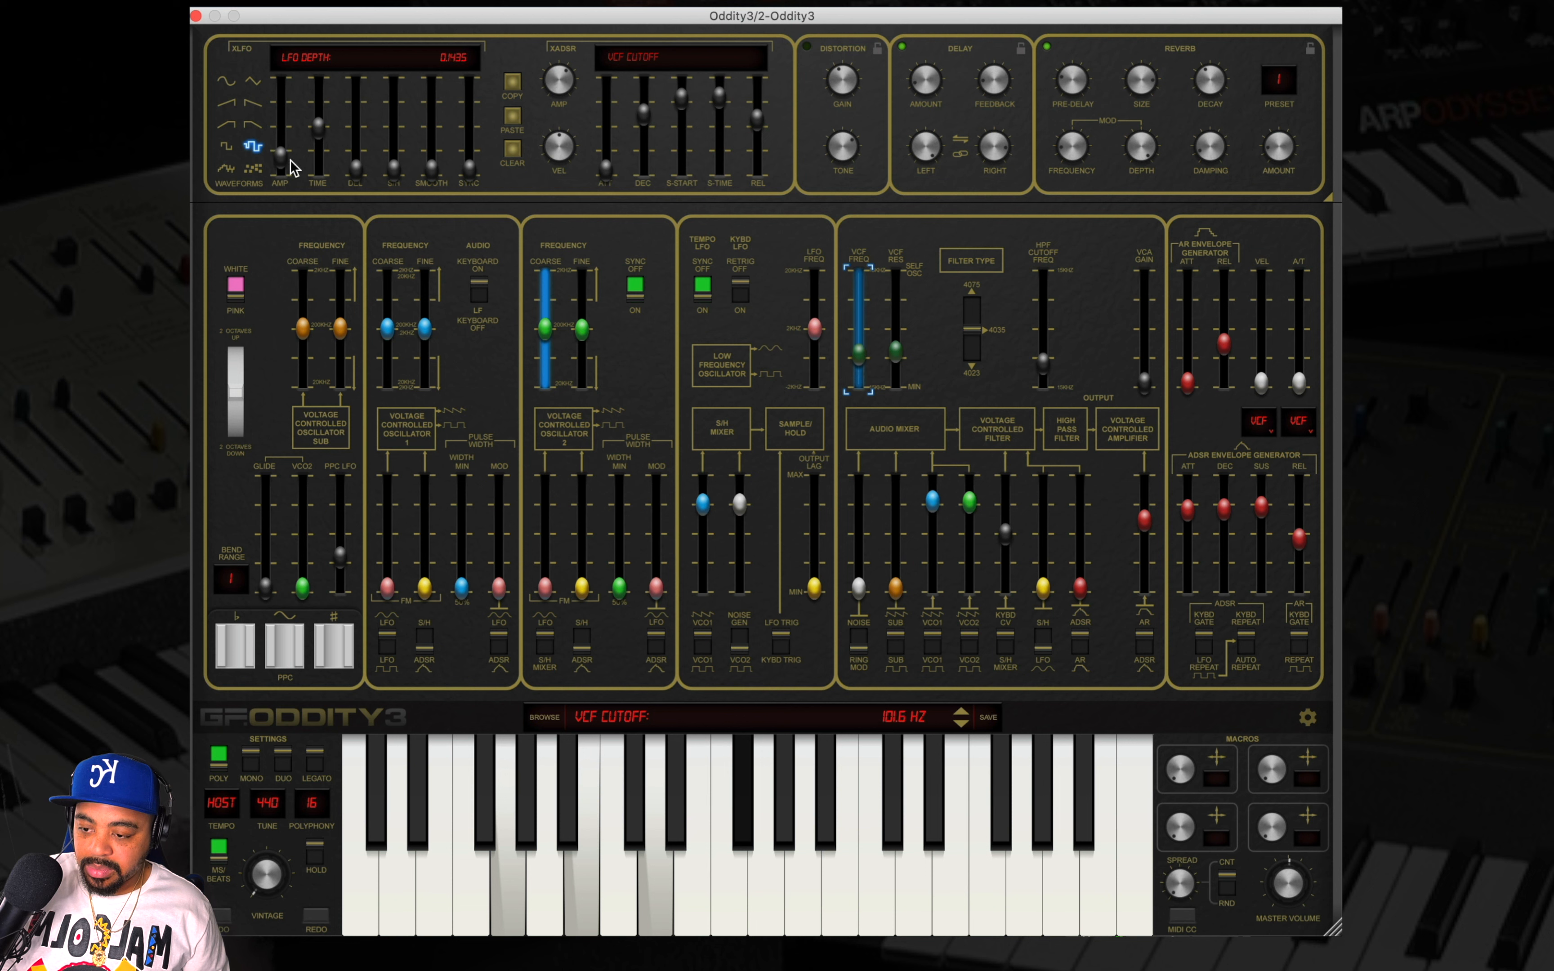
drag(282, 158, 281, 63)
drag(321, 138, 320, 147)
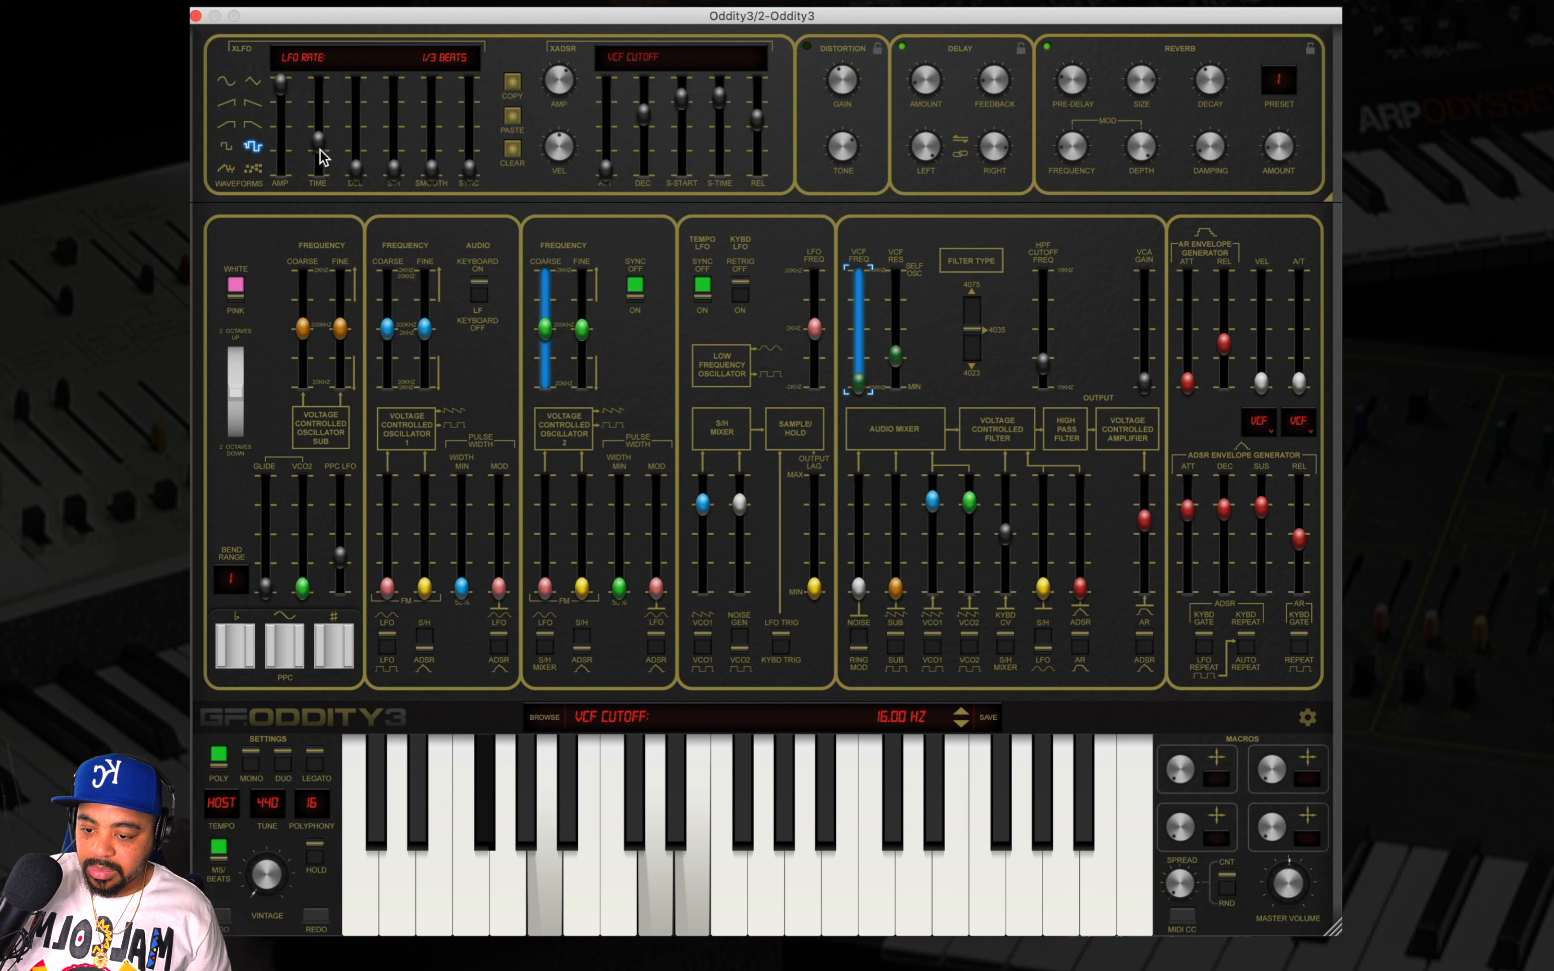
drag(319, 150, 316, 172)
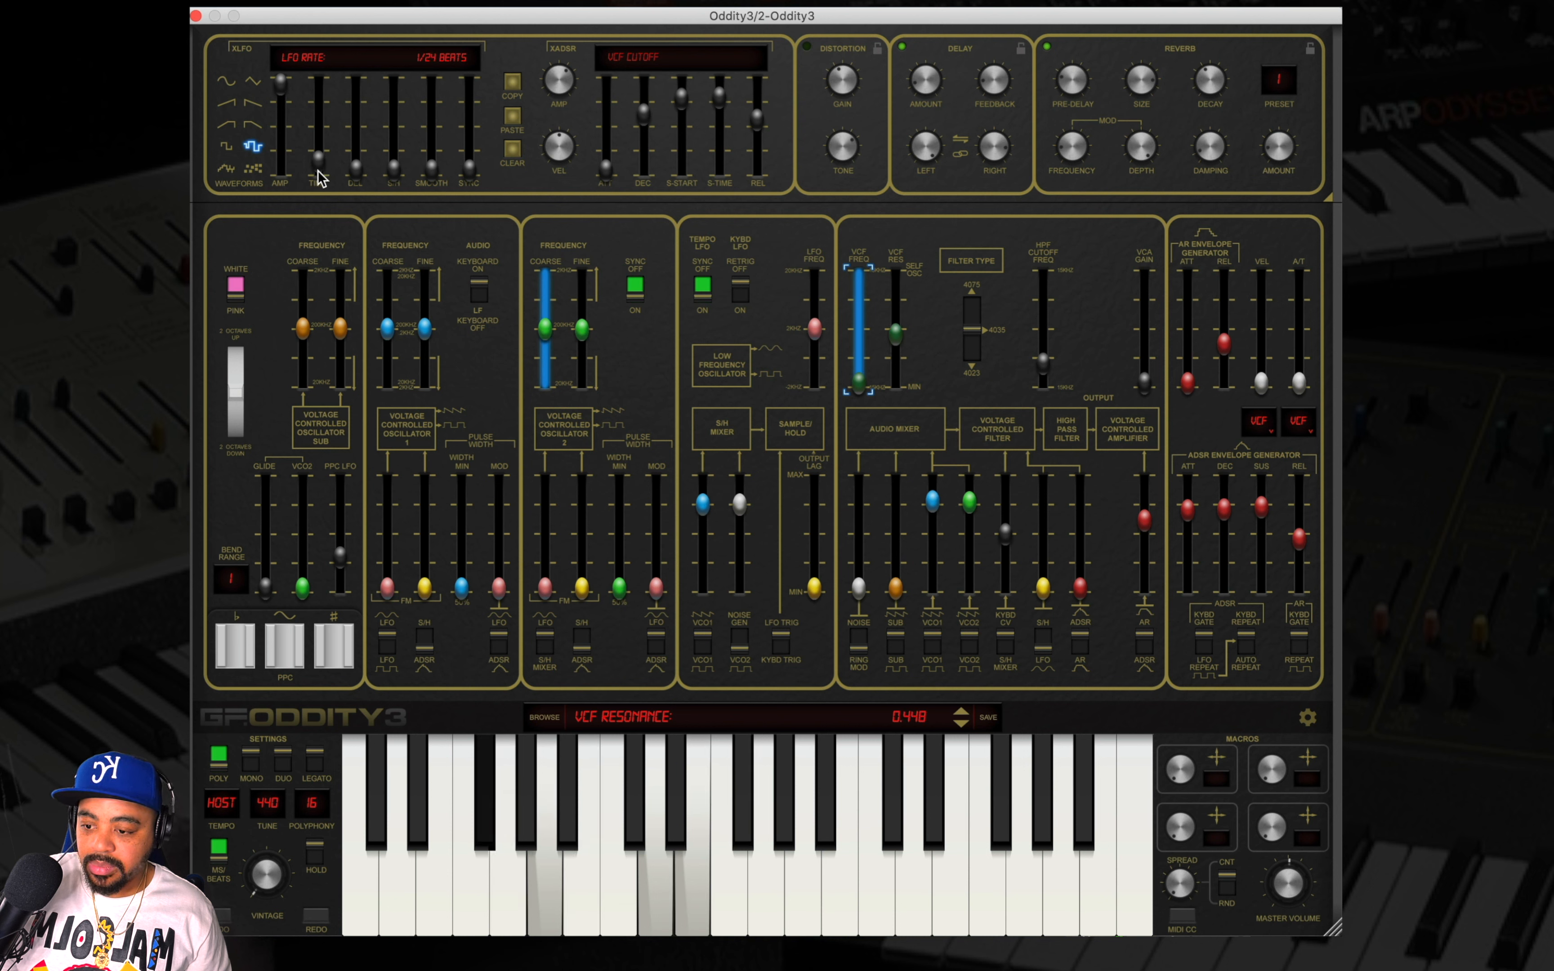